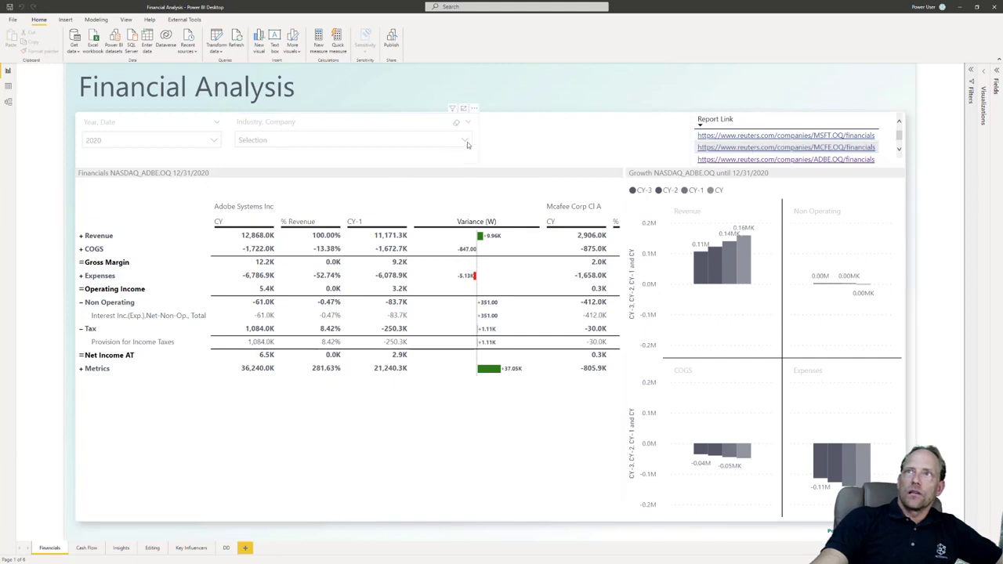
# Step: Expand the Metrics group in the financials table to view its line items, and collapse it again
pyautogui.moveTo(230, 209)
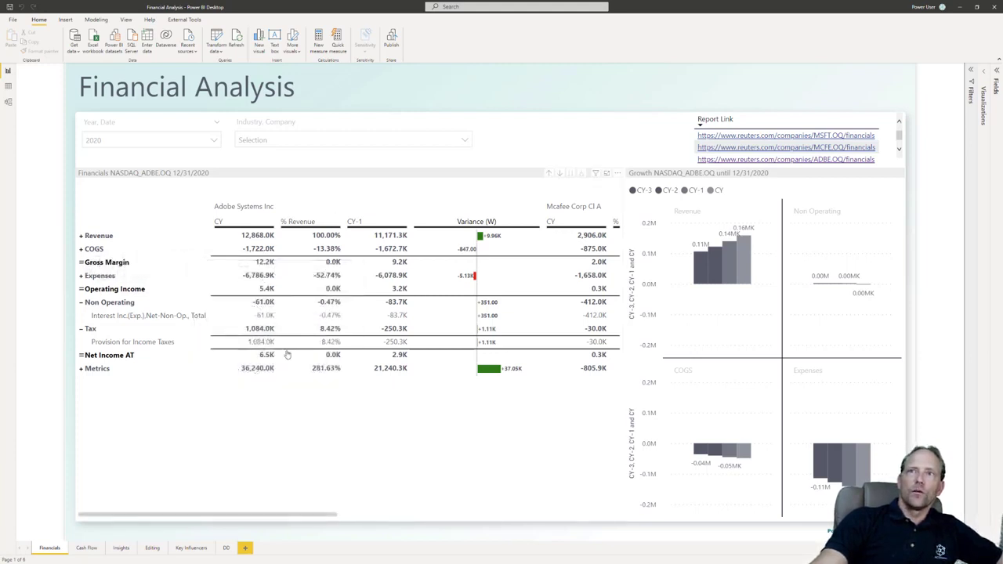
pyautogui.click(80, 368)
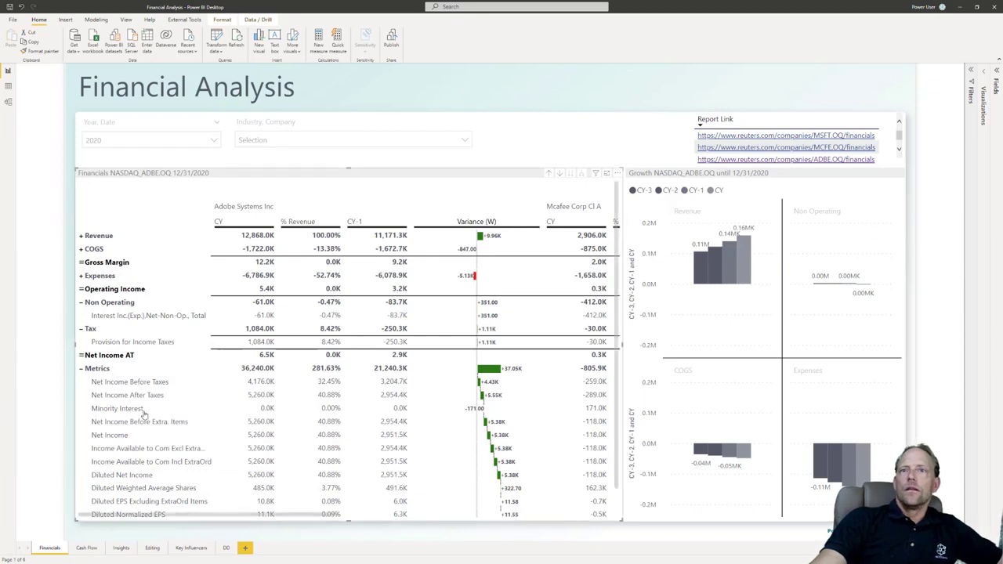
pyautogui.click(81, 369)
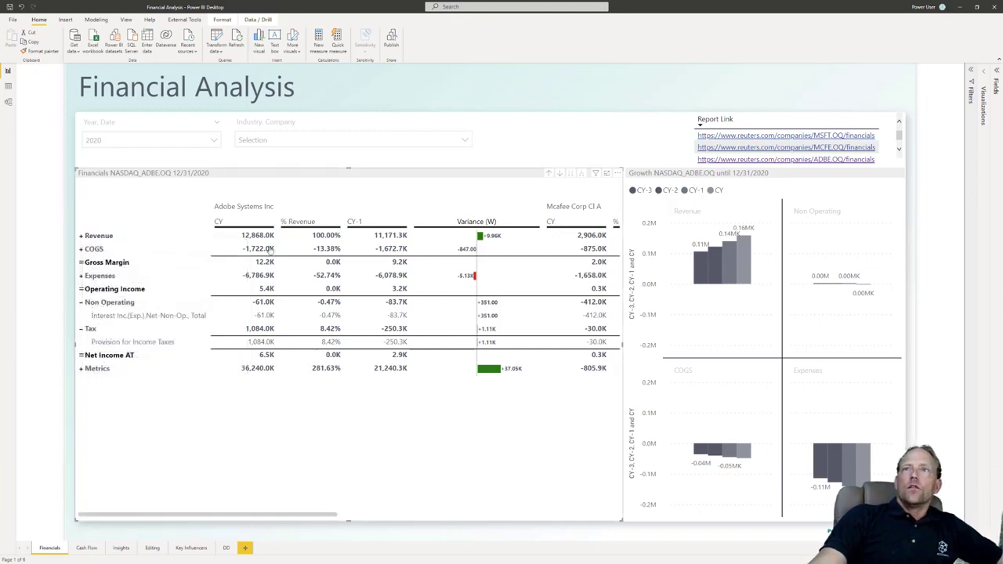
# Step: Expand the Revenue and Expenses groups in the financials table and select the Growth chart beside it
pyautogui.moveTo(268, 236)
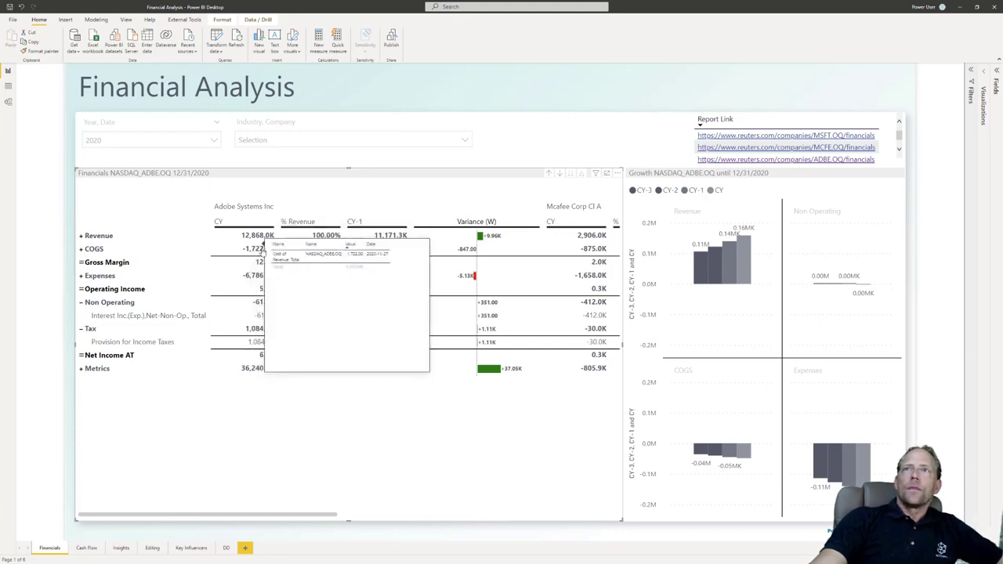
pyautogui.click(82, 236)
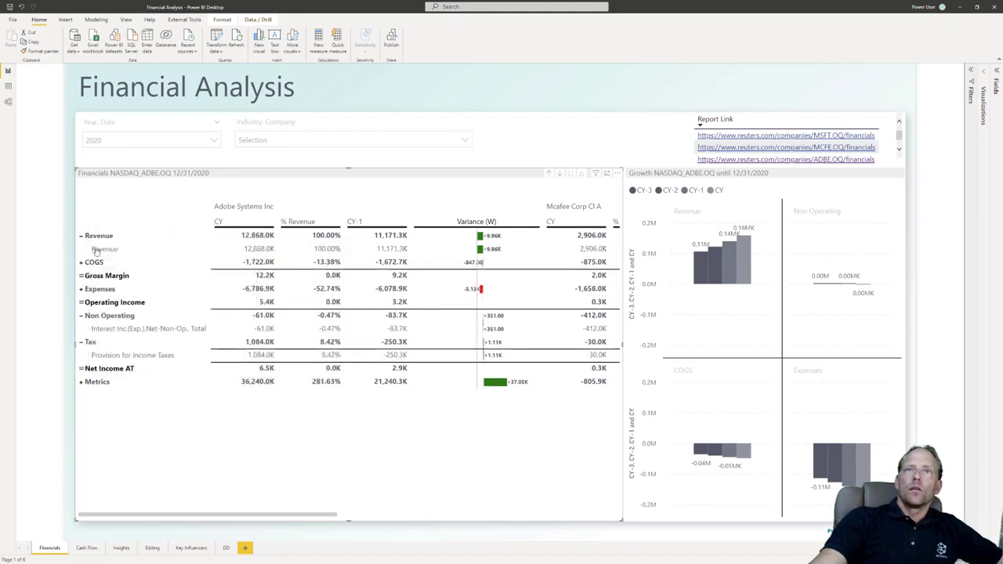
pyautogui.click(81, 290)
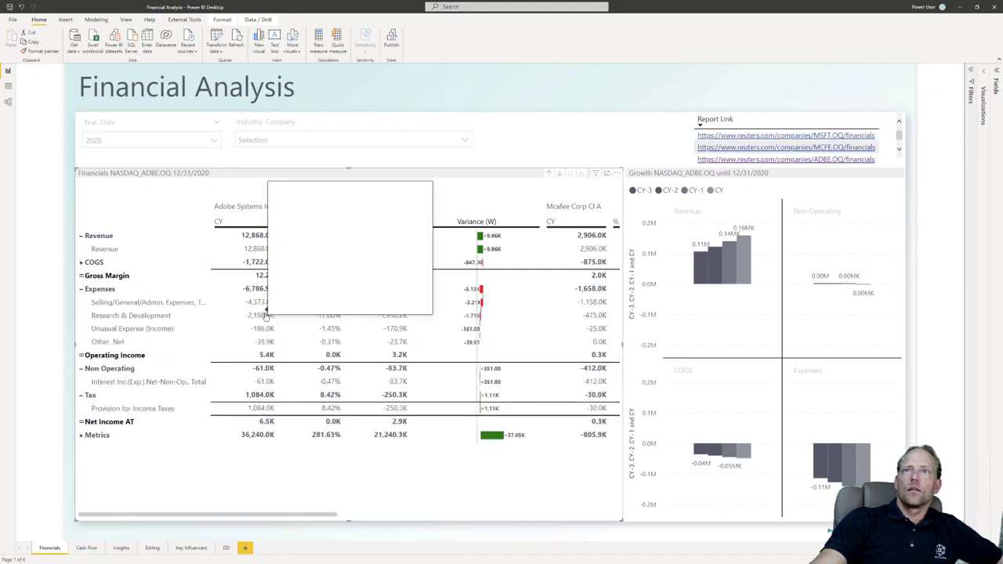
pyautogui.moveTo(263, 290)
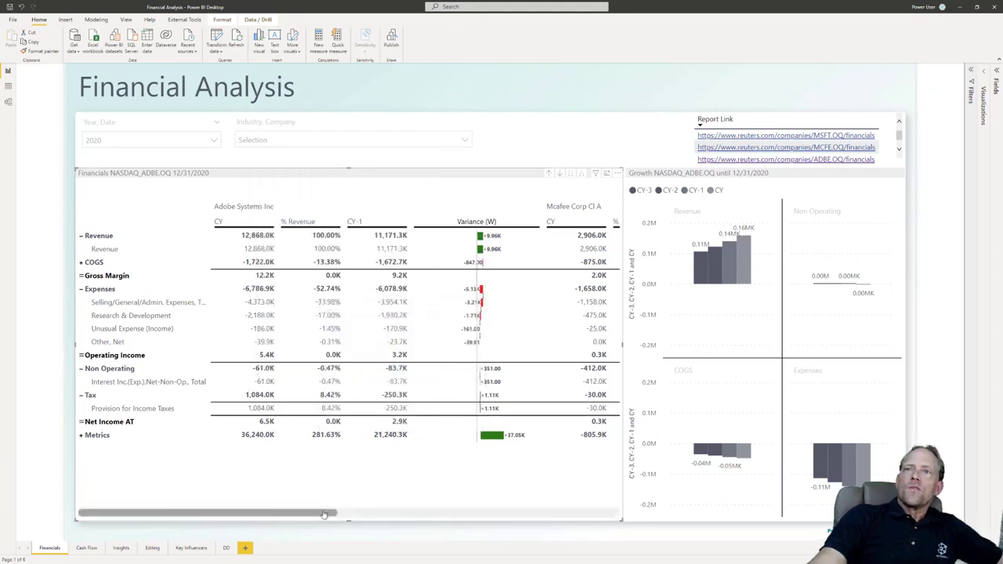
pyautogui.click(666, 176)
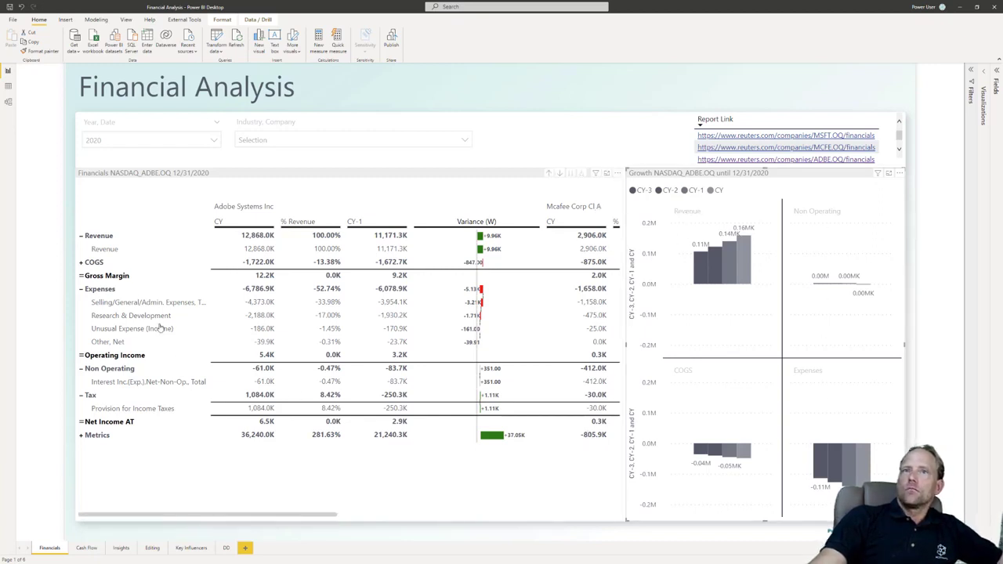
pyautogui.moveTo(126, 237)
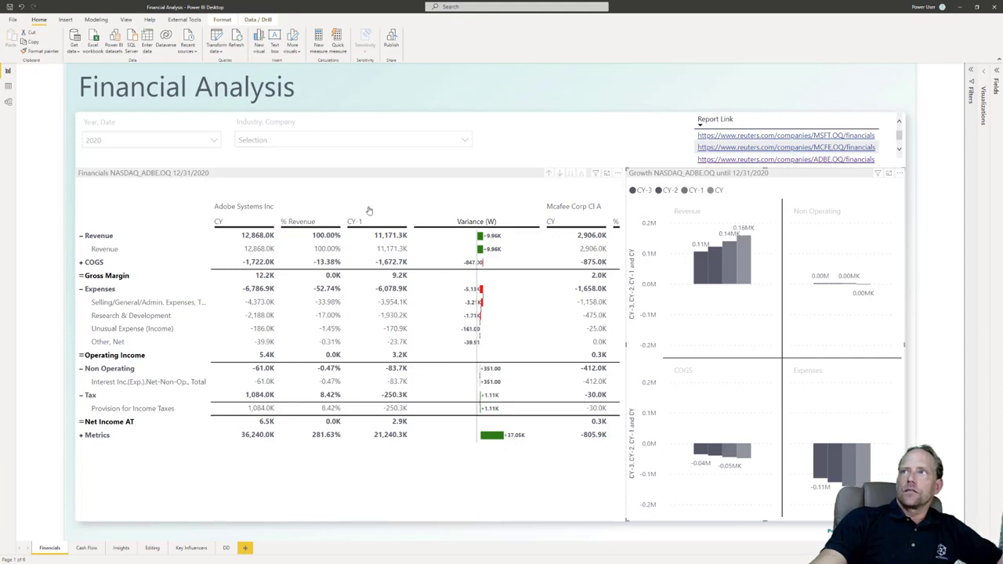
# Step: Open the Reuters report link for ADBE.OQ and compare its annual income statement with Adobe's figures in the financials table
pyautogui.click(818, 160)
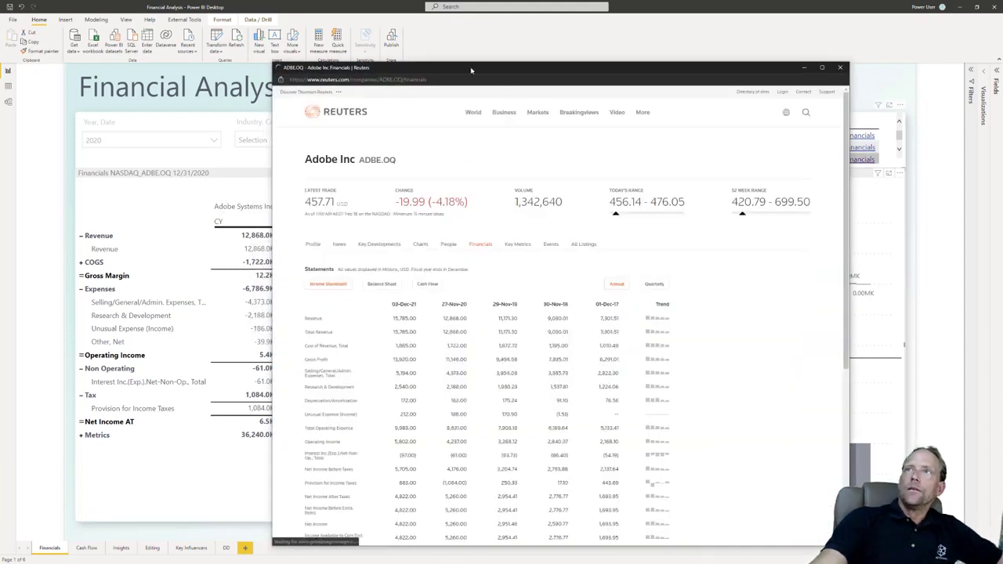
pyautogui.moveTo(471, 71); pyautogui.dragTo(510, 30)
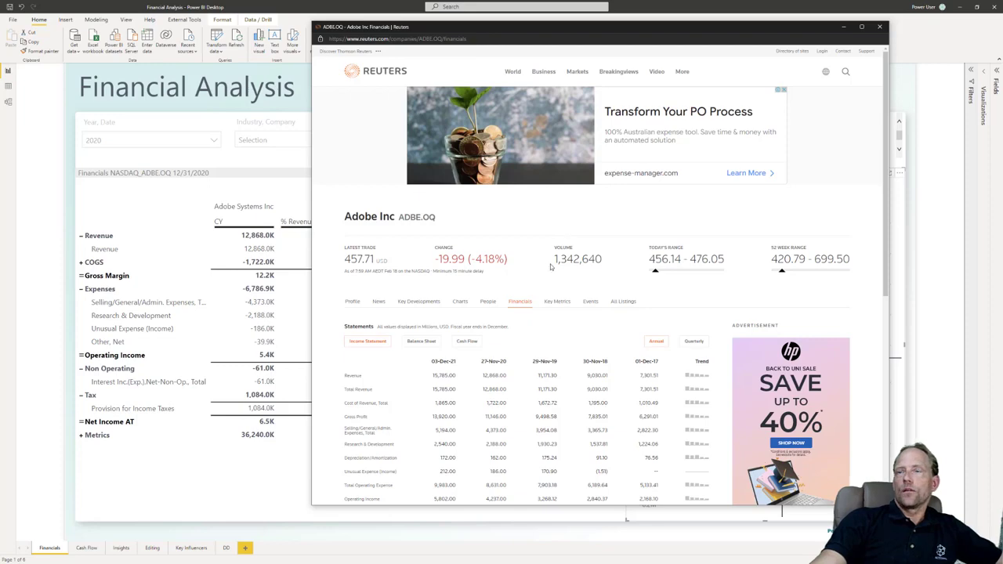
pyautogui.scroll(-10, 557, 236)
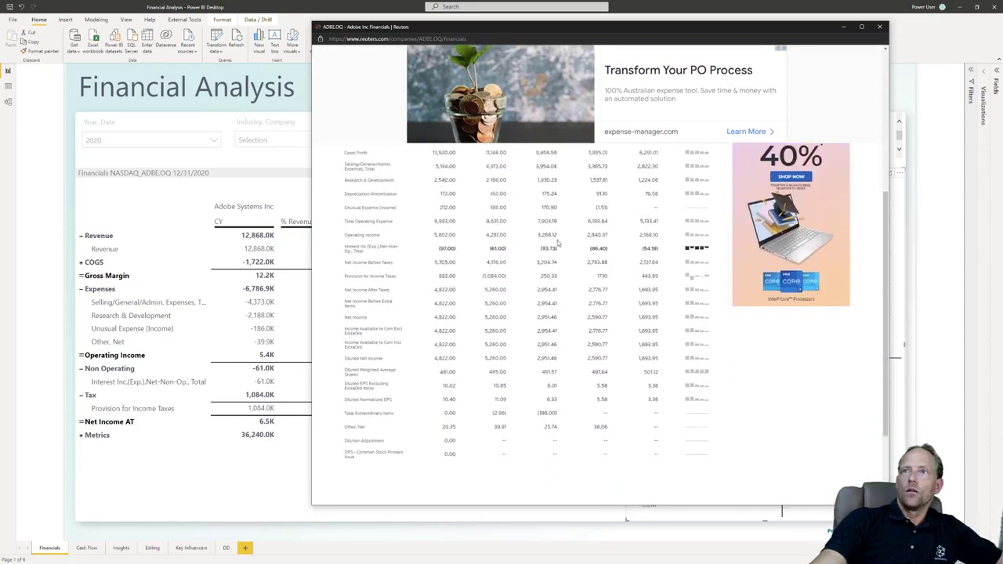
pyautogui.scroll(6, 407, 287)
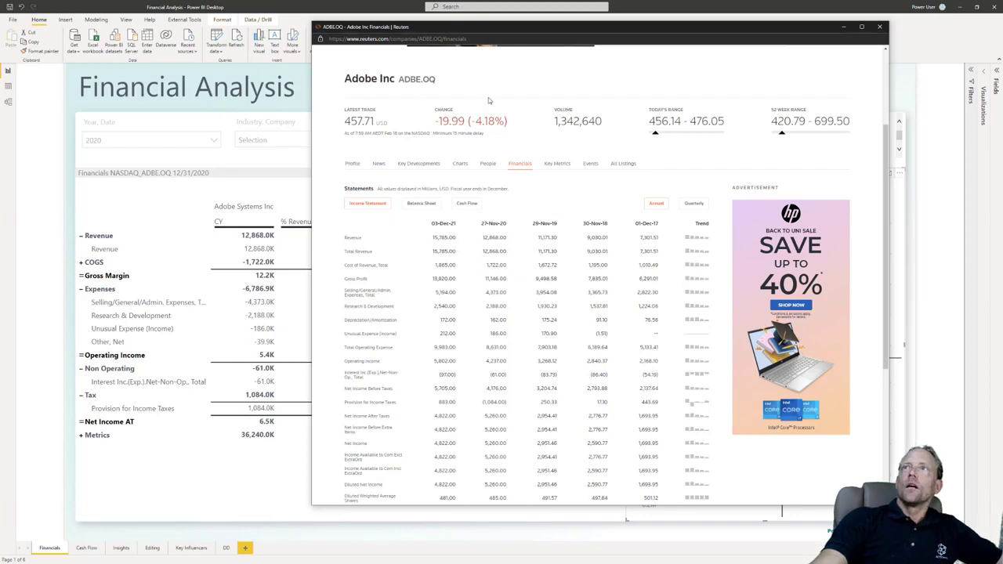
pyautogui.moveTo(491, 29); pyautogui.dragTo(544, 31)
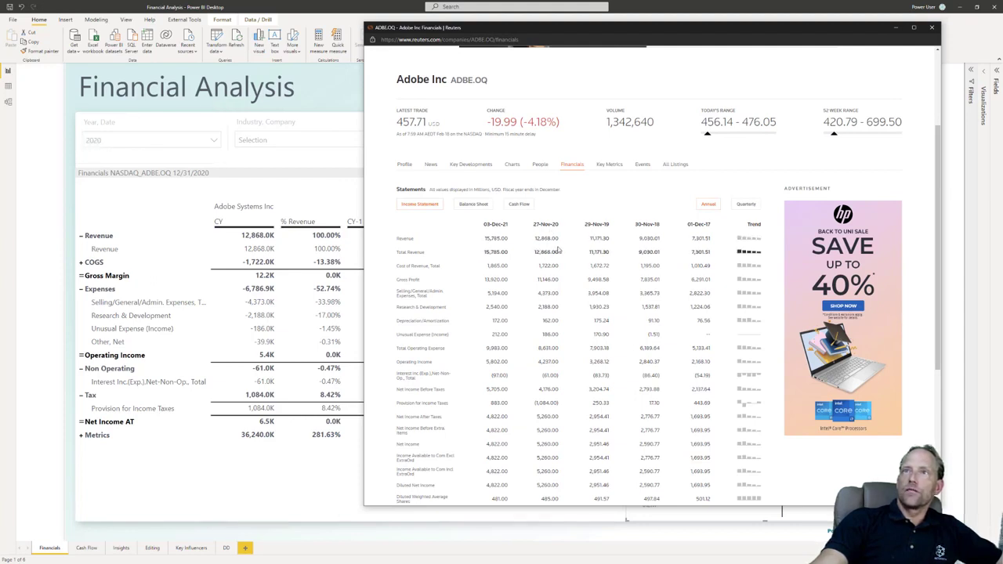
pyautogui.moveTo(255, 258)
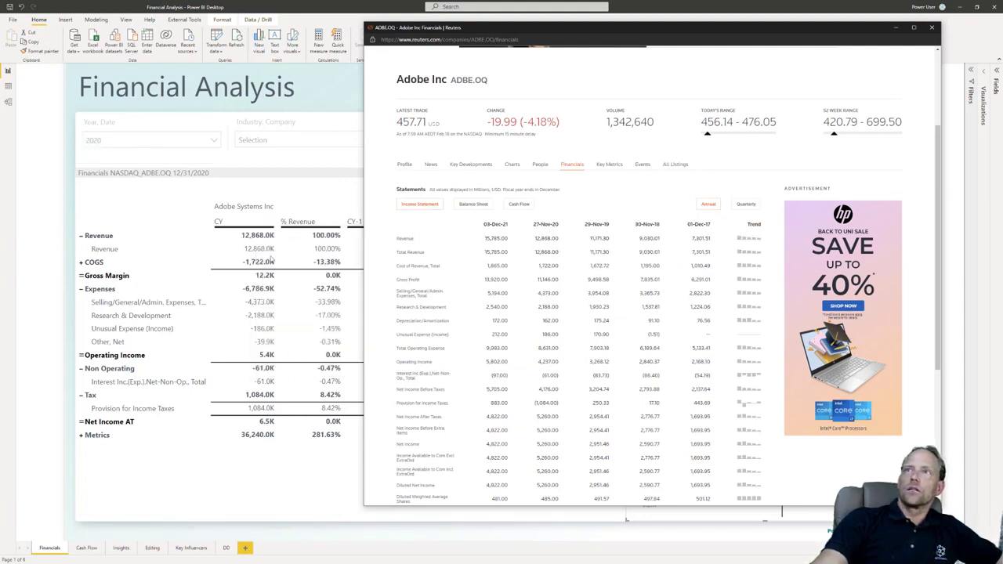
pyautogui.moveTo(208, 249)
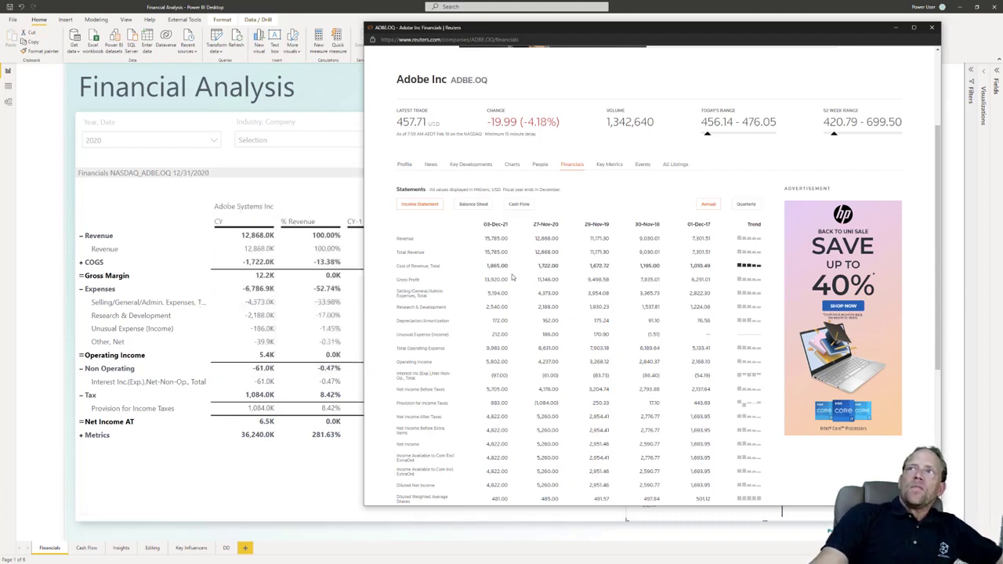
# Step: View Adobe's cash flow statement on Reuters, switch back to the income statement, and return to the Power BI report
pyautogui.click(530, 208)
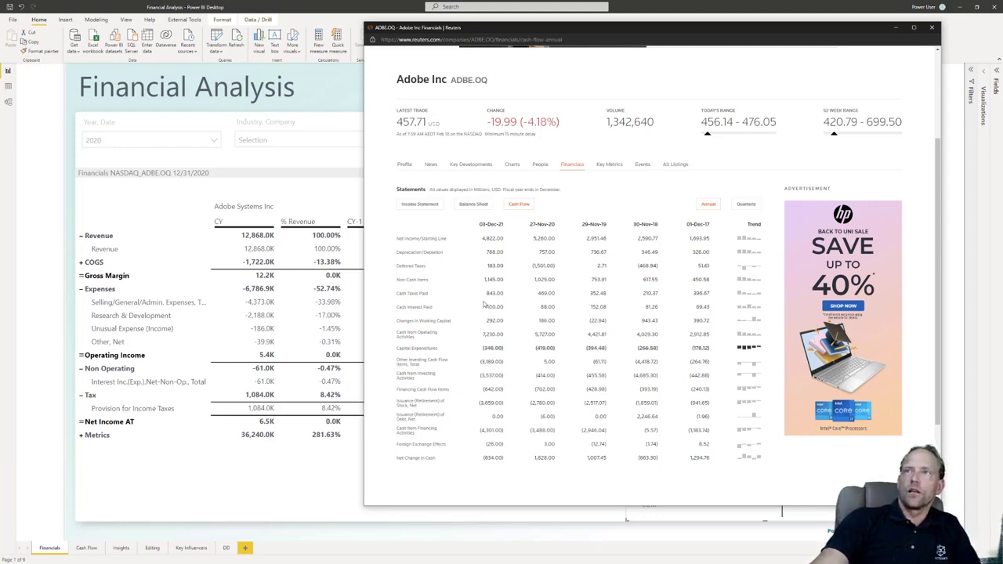
pyautogui.click(427, 208)
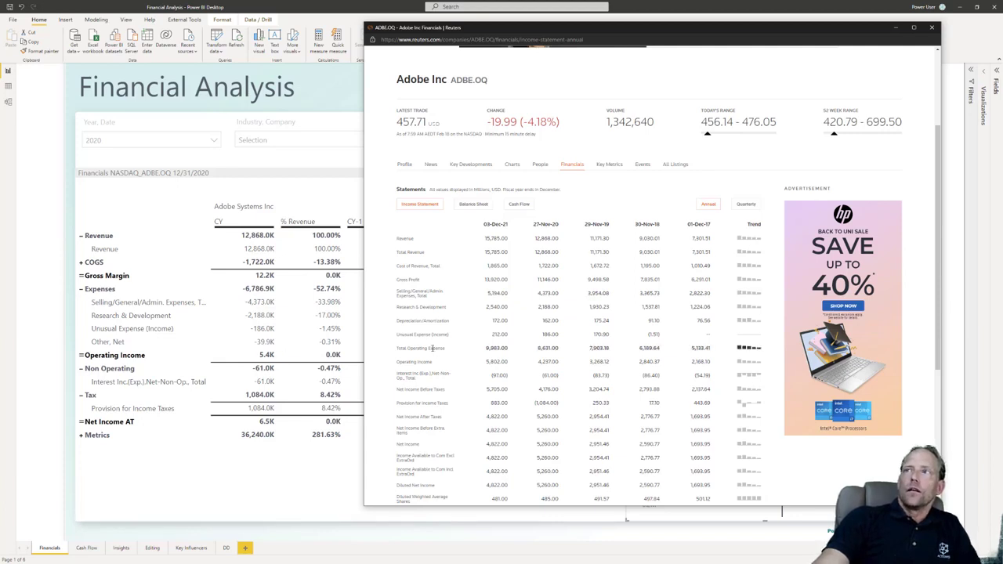
pyautogui.click(340, 161)
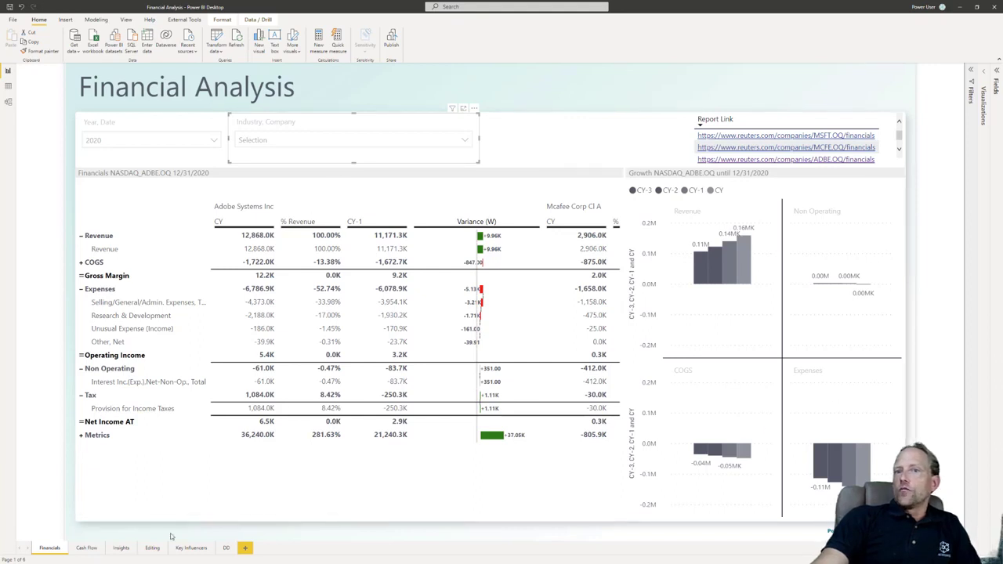
# Step: Go to the Cash Flow report page and filter it to the company Adobe Systems Inc
pyautogui.click(121, 548)
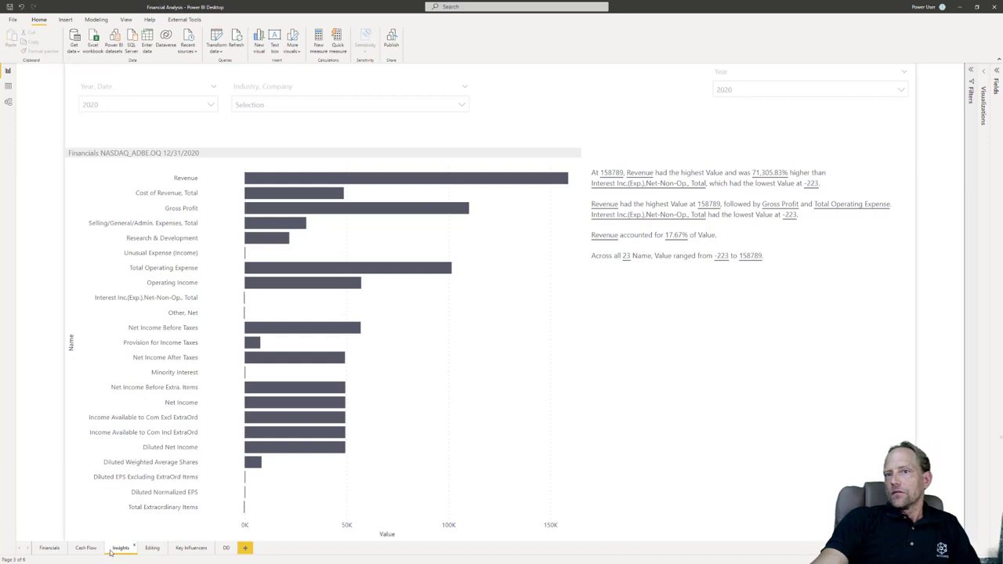
pyautogui.click(93, 548)
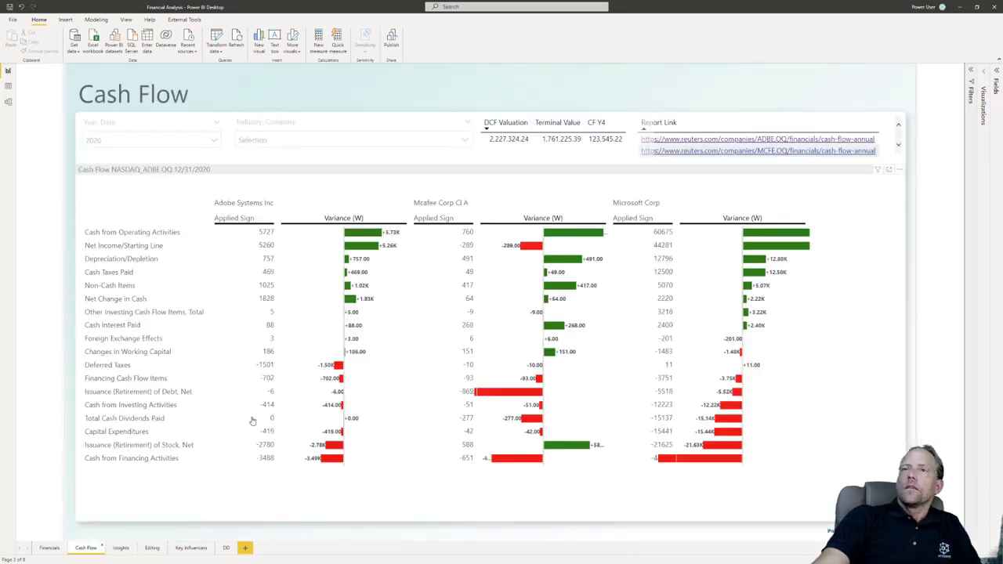
pyautogui.moveTo(130, 313)
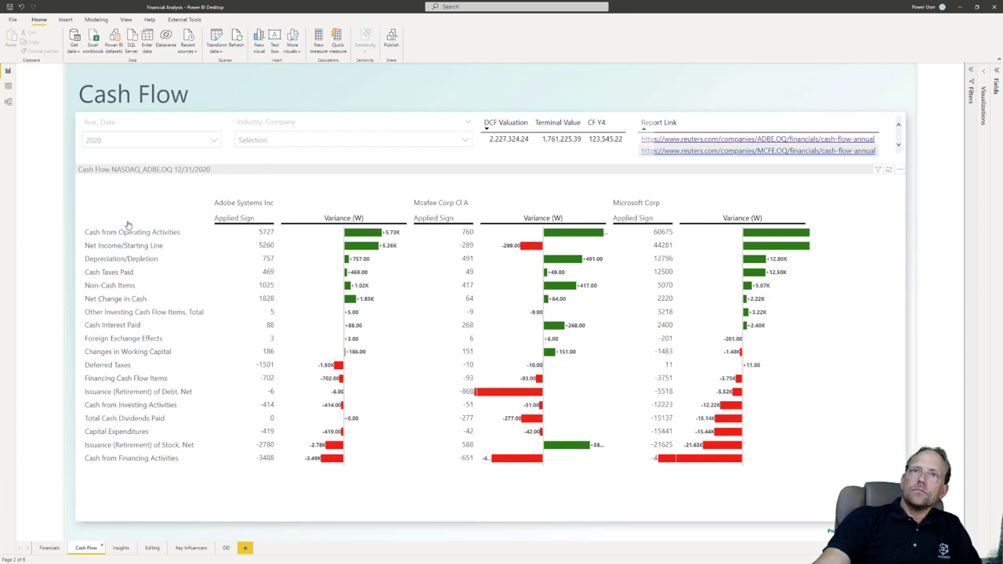
pyautogui.moveTo(133, 460)
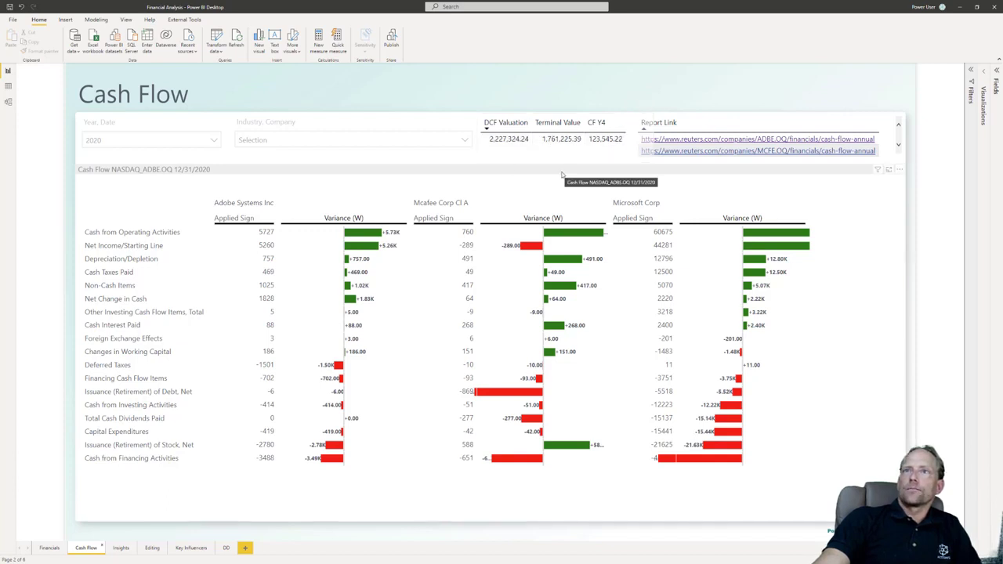
pyautogui.click(466, 141)
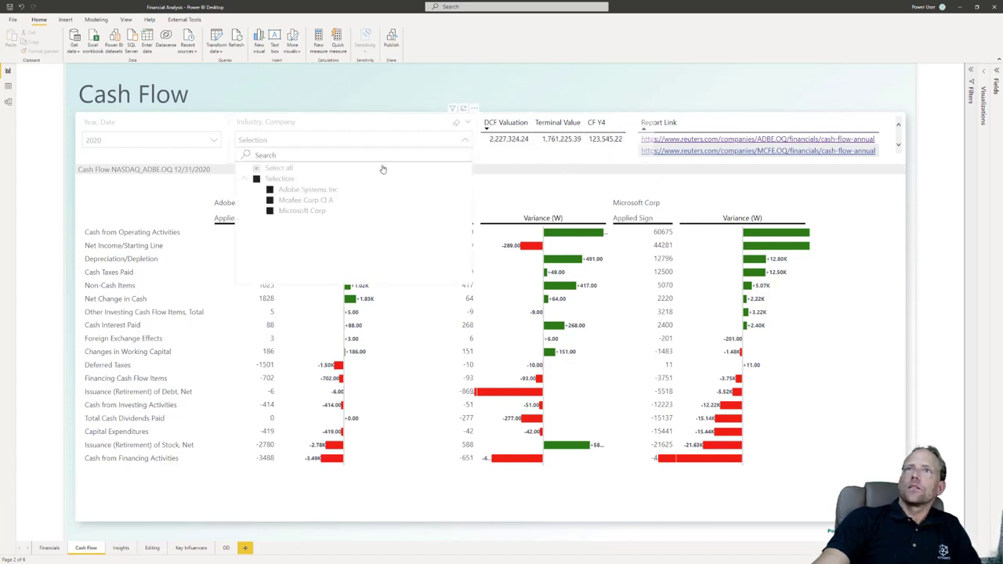
pyautogui.click(291, 192)
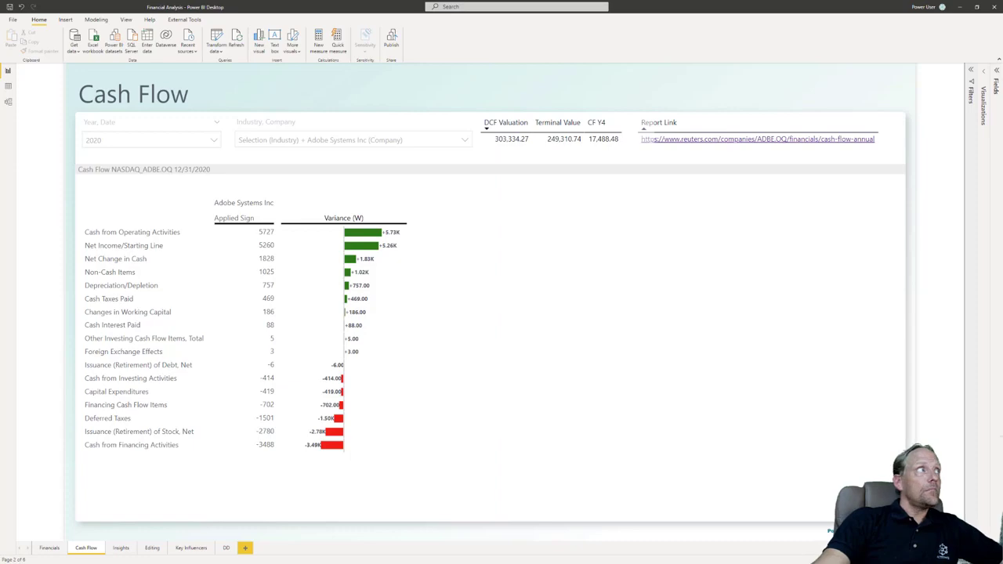
# Step: Search the web in the browser for "adobe market cap" and compare the market cap with the DCF Valuation on the Cash Flow page
pyautogui.moveTo(1, 275); pyautogui.dragTo(907, 60)
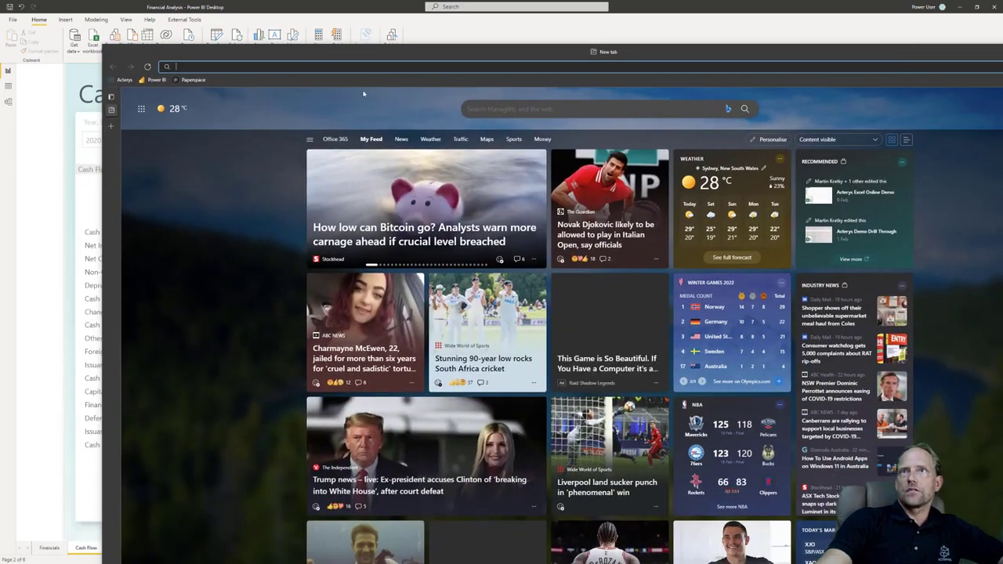
pyautogui.write('a')
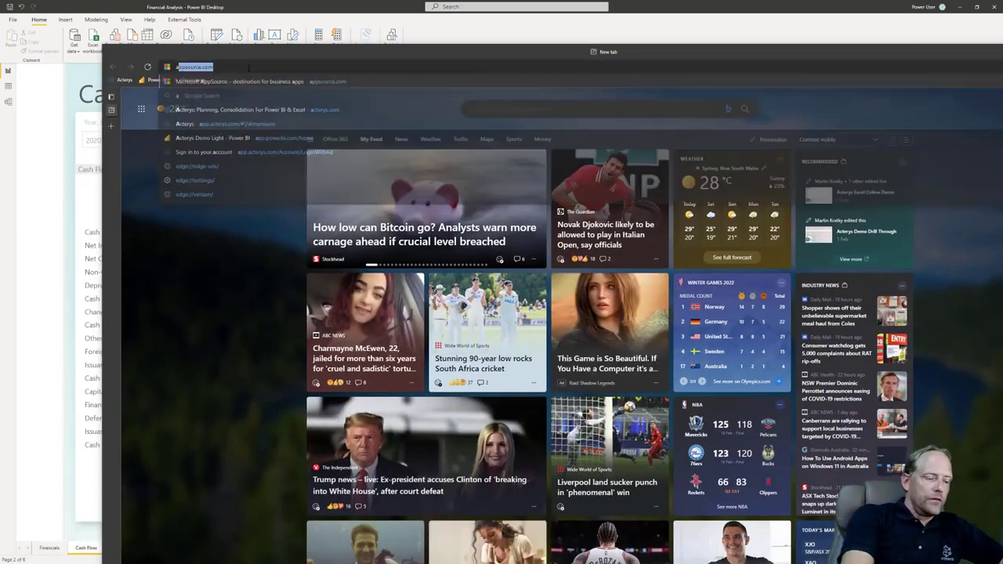
pyautogui.write('dobe market c')
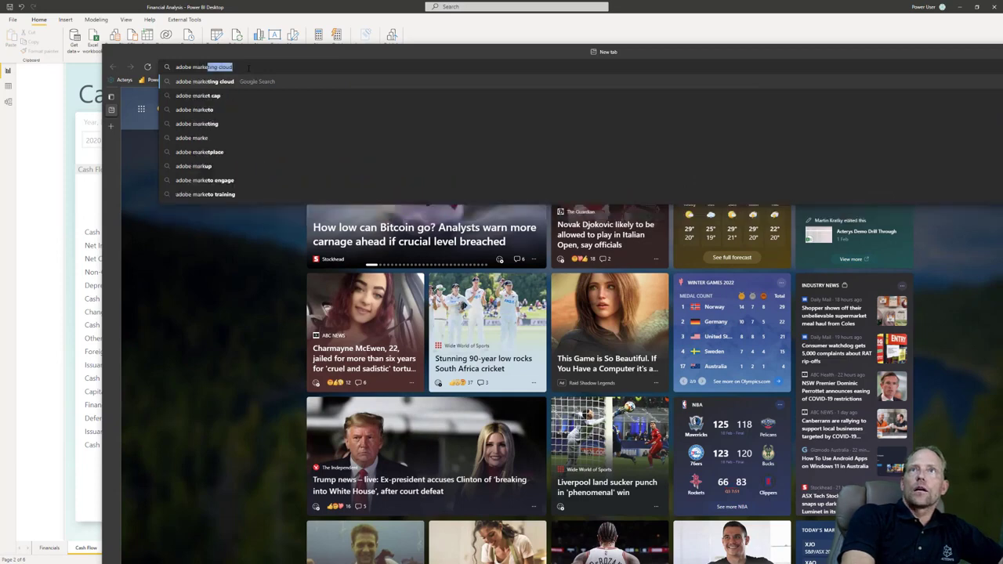
pyautogui.write('ap')
pyautogui.press('Return')
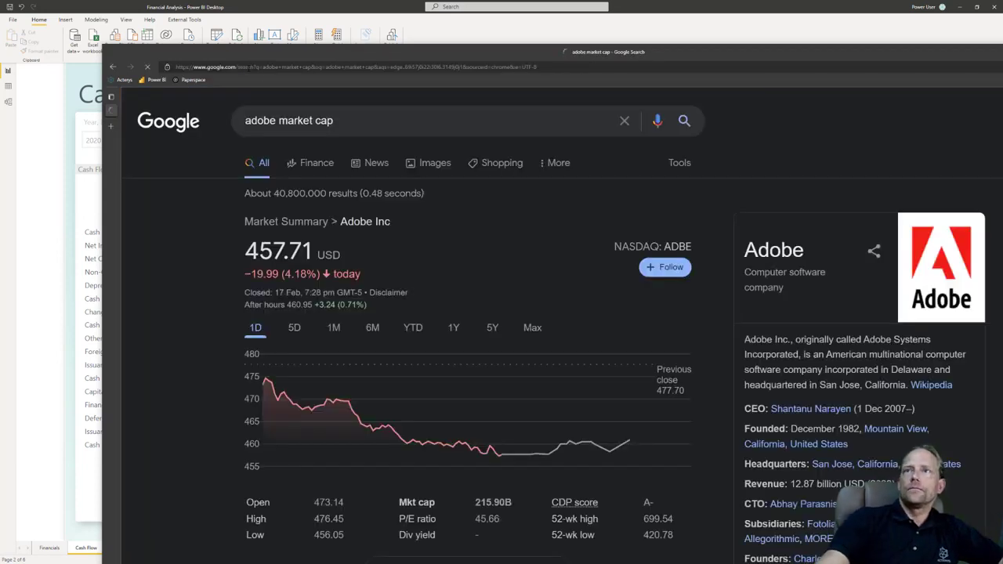
pyautogui.scroll(-1, 470, 438)
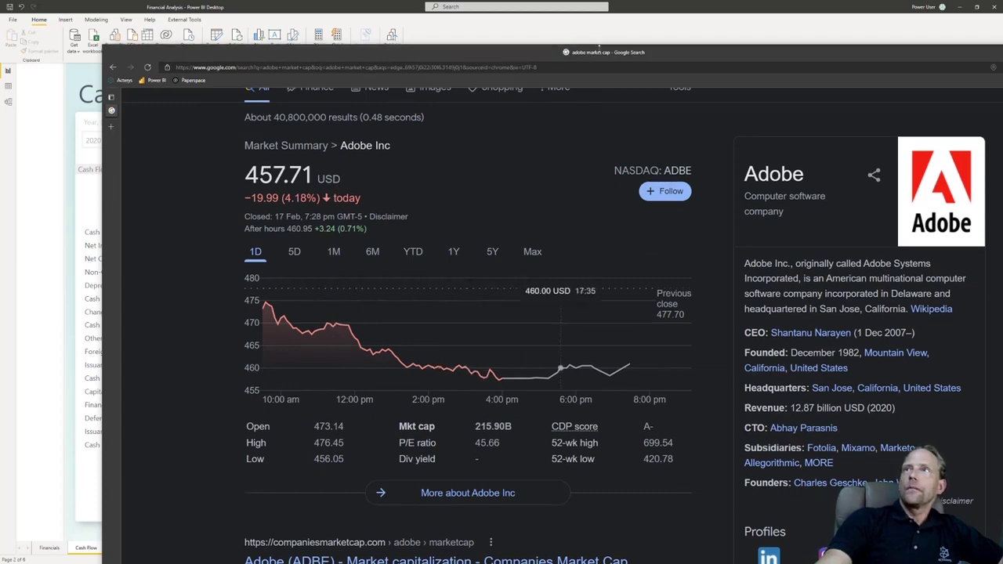
pyautogui.moveTo(598, 50); pyautogui.dragTo(598, 274)
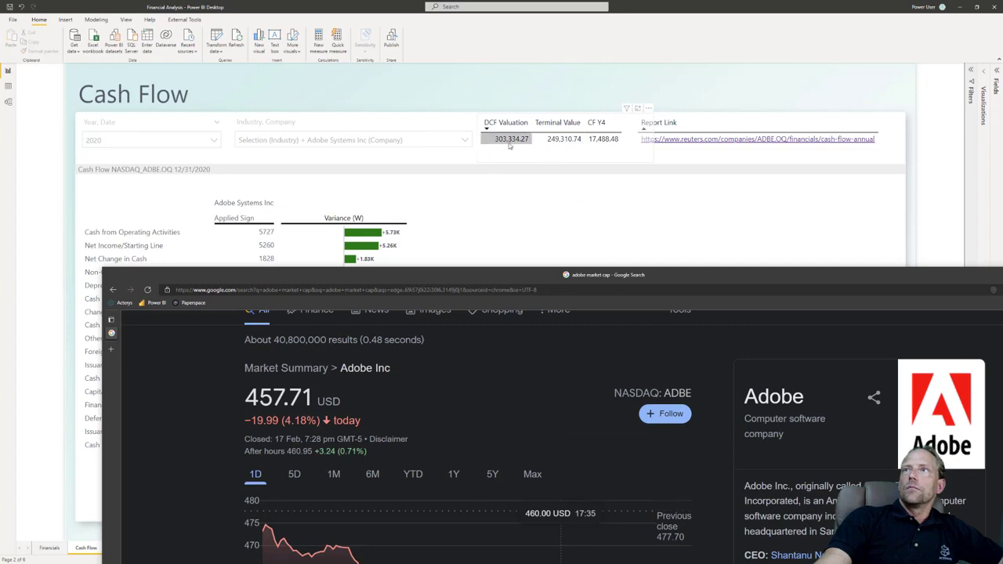
pyautogui.moveTo(509, 275); pyautogui.dragTo(0, 206)
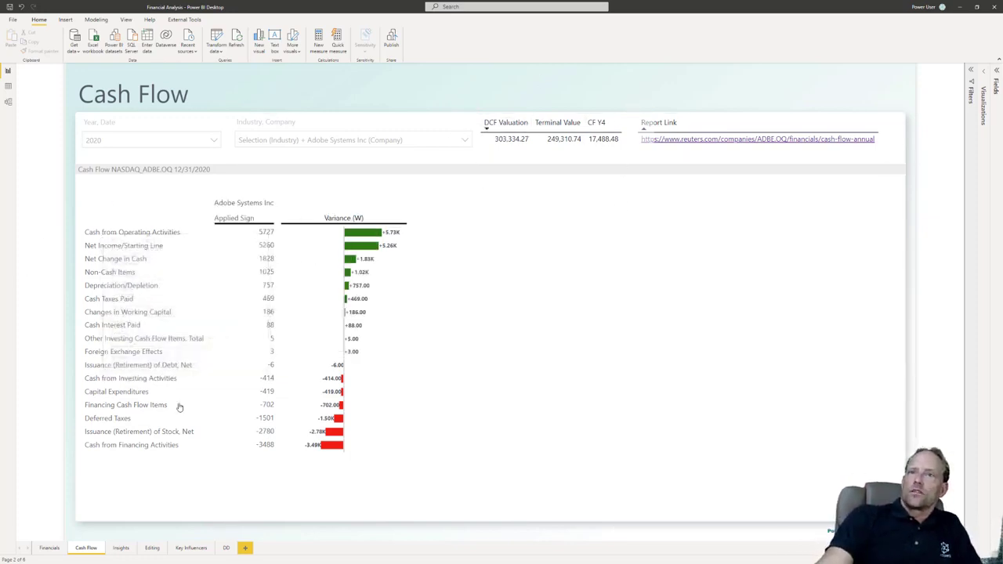
# Step: Change the company filter on the Cash Flow page to Microsoft Corp
pyautogui.moveTo(170, 409)
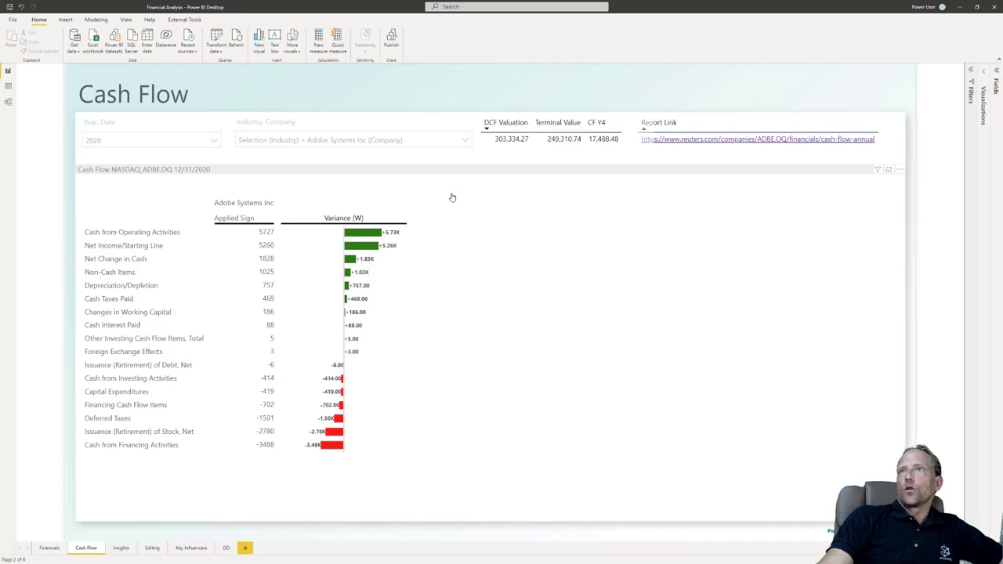
pyautogui.click(465, 139)
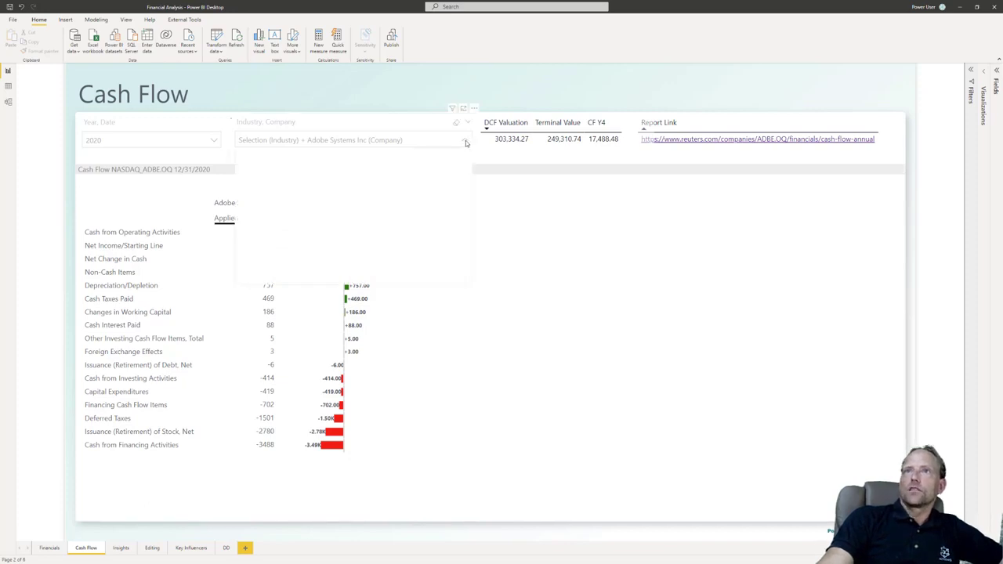
pyautogui.click(290, 211)
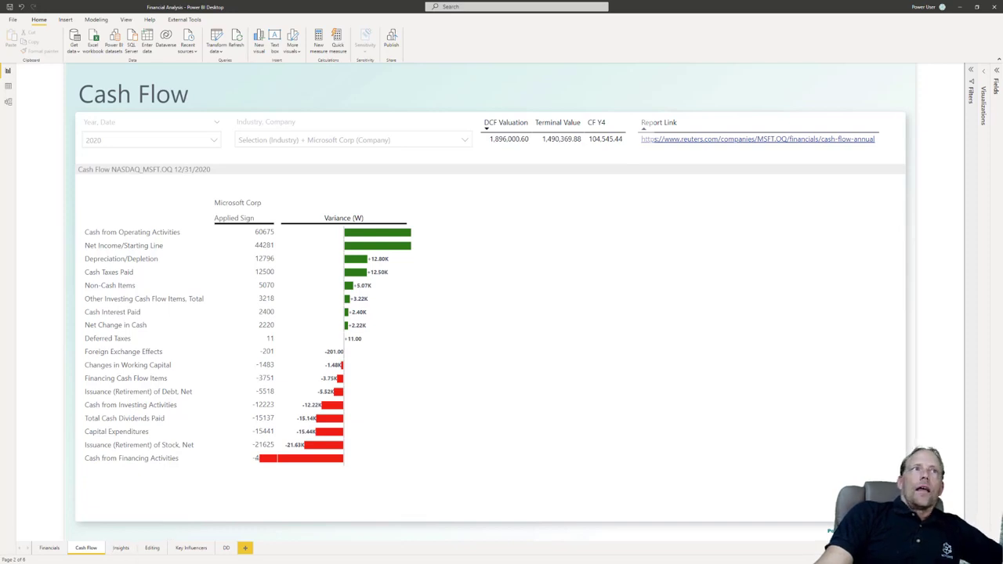
# Step: Switch to Adobe's Reuters financials page and highlight the URL's base path up to "companies/", then the ticker segment "ADBE.OQ"
pyautogui.hotkey('alt', 'Tab')
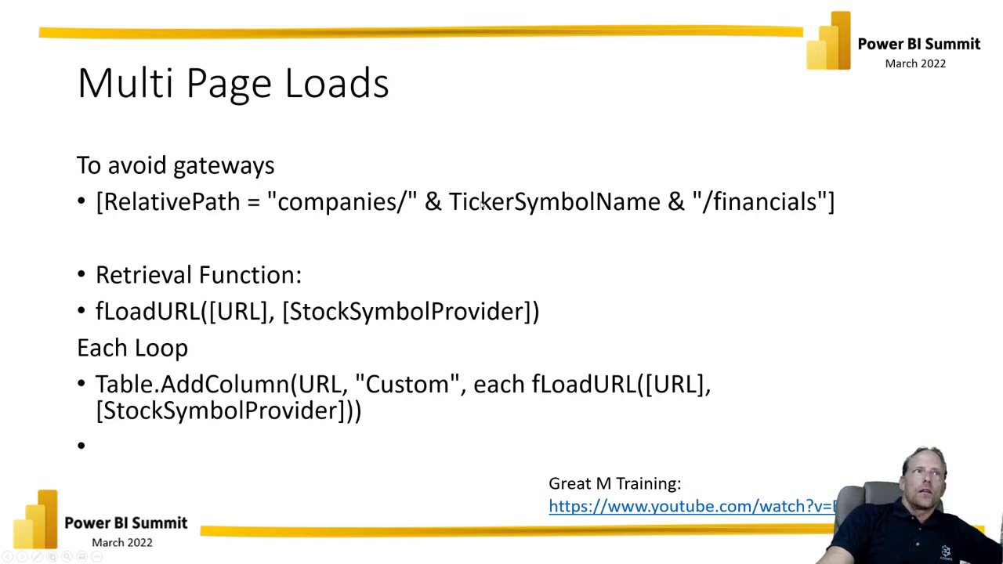
pyautogui.hotkey('alt', 'Tab')
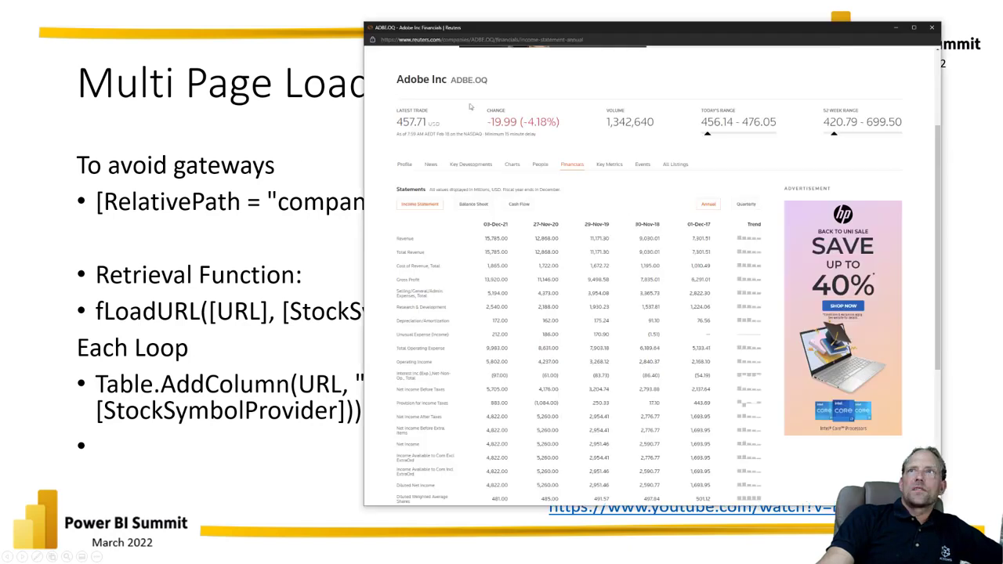
pyautogui.click(406, 40)
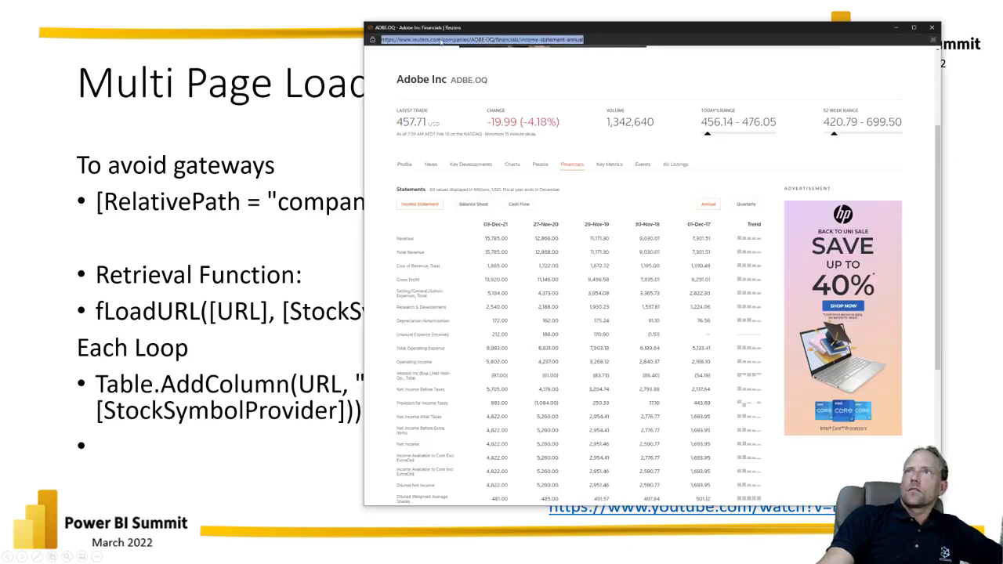
pyautogui.click(471, 40)
pyautogui.moveTo(471, 40); pyautogui.dragTo(391, 83)
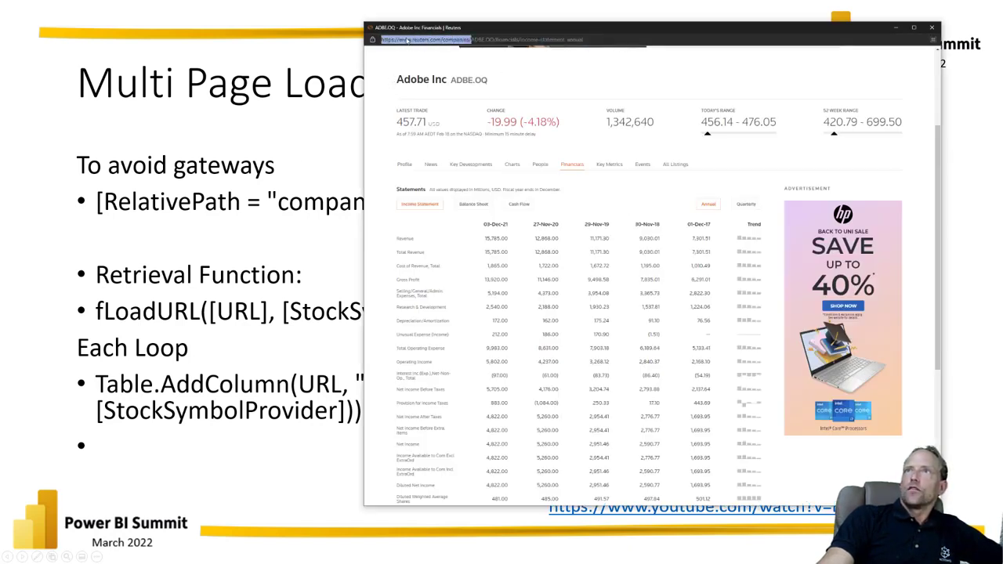
pyautogui.click(471, 41)
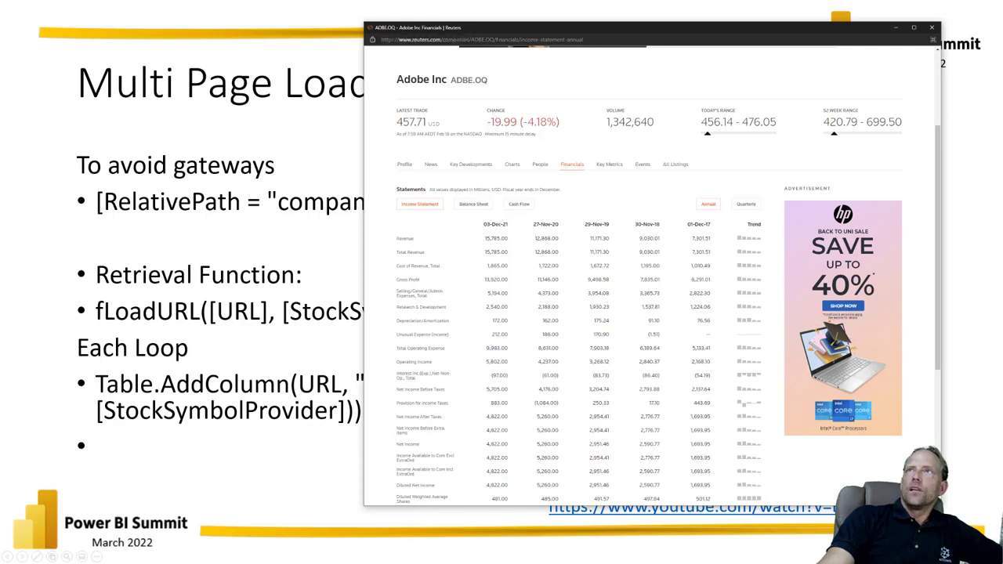
pyautogui.moveTo(496, 40); pyautogui.dragTo(470, 39)
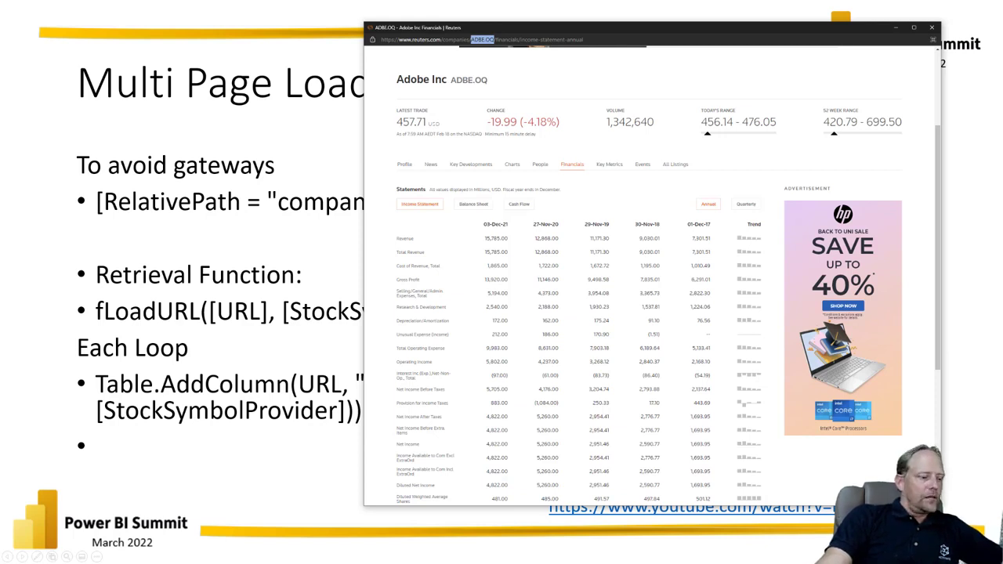
# Step: Magnify the screen to 300%, highlight the full Reuters income statement URL, and look through the statement rows
pyautogui.hotkey('alt', 'Tab')
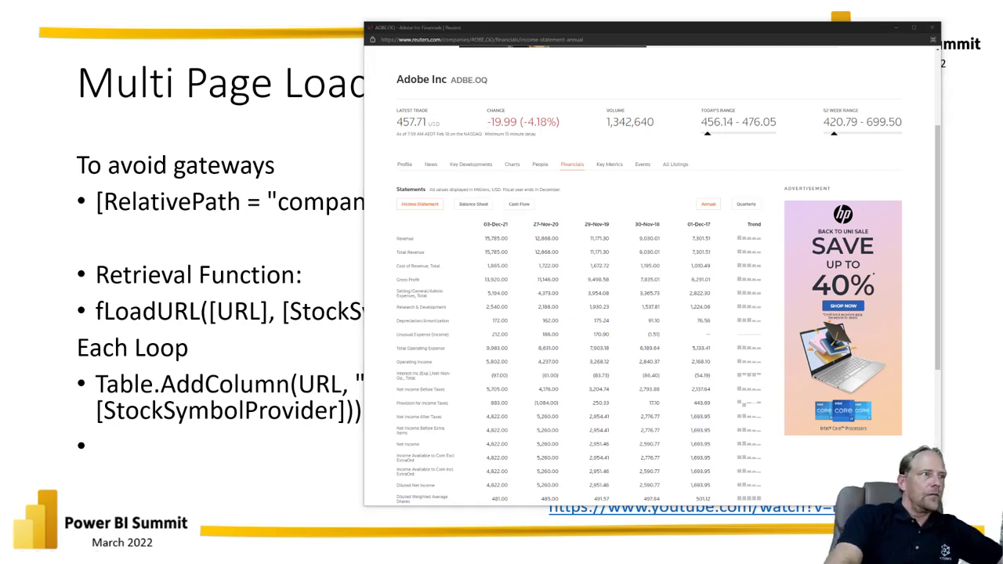
pyautogui.press('super+plus')
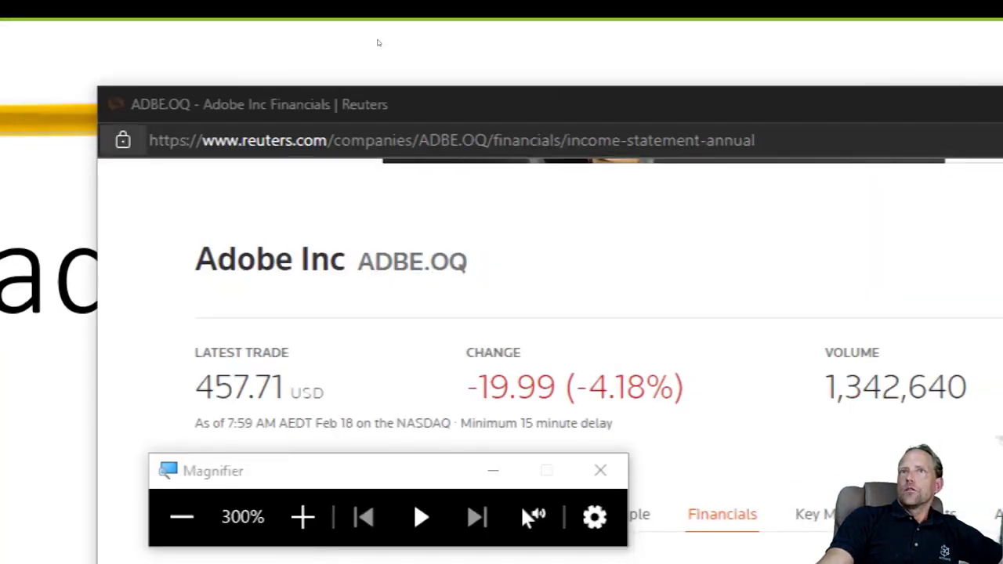
pyautogui.moveTo(149, 140); pyautogui.dragTo(756, 140)
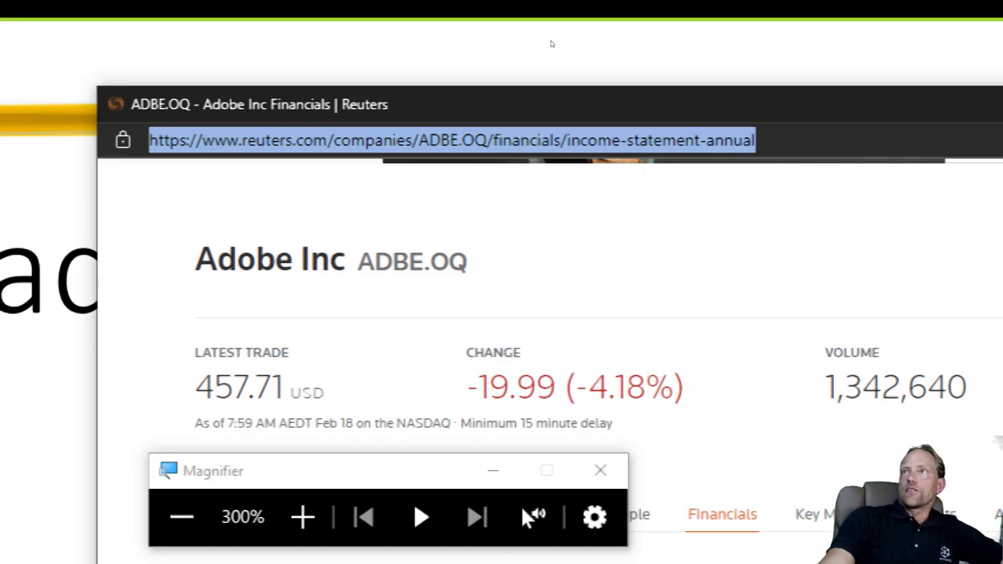
pyautogui.scroll(-3, 538, 102)
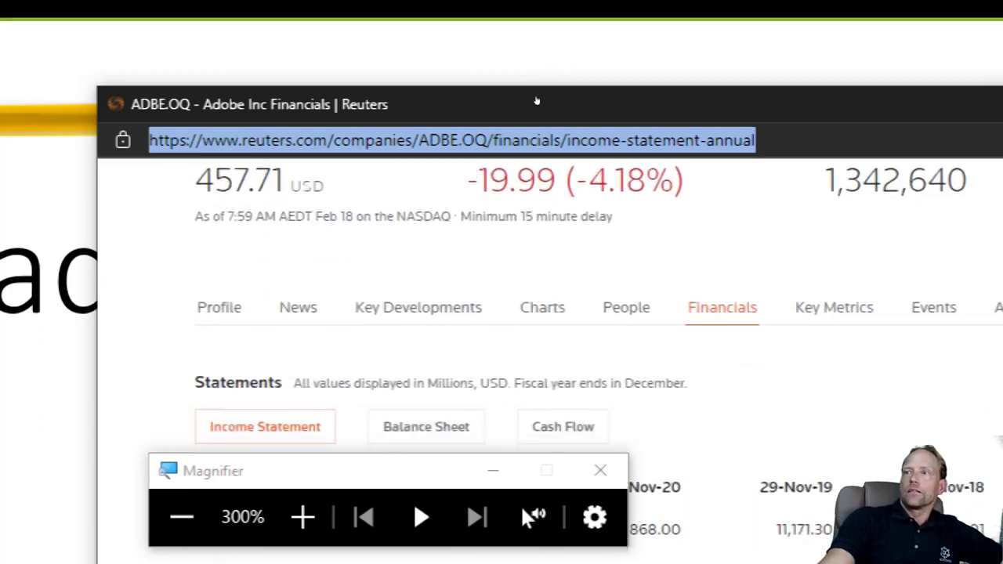
pyautogui.scroll(-3, 533, 101)
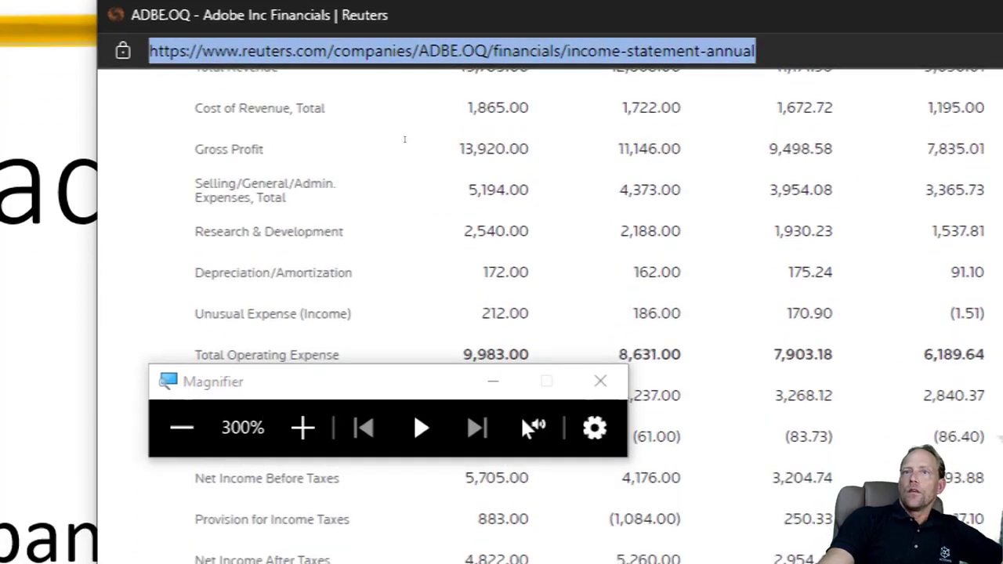
# Step: Reset the screen magnification to 100% and return to the Multi Page Loads slide in the presentation
pyautogui.click(181, 426)
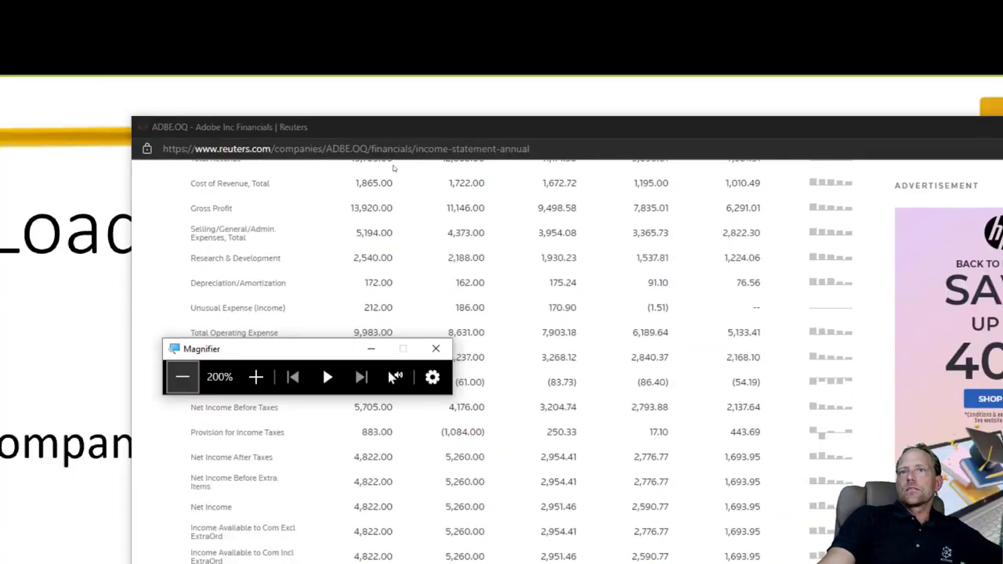
pyautogui.click(182, 377)
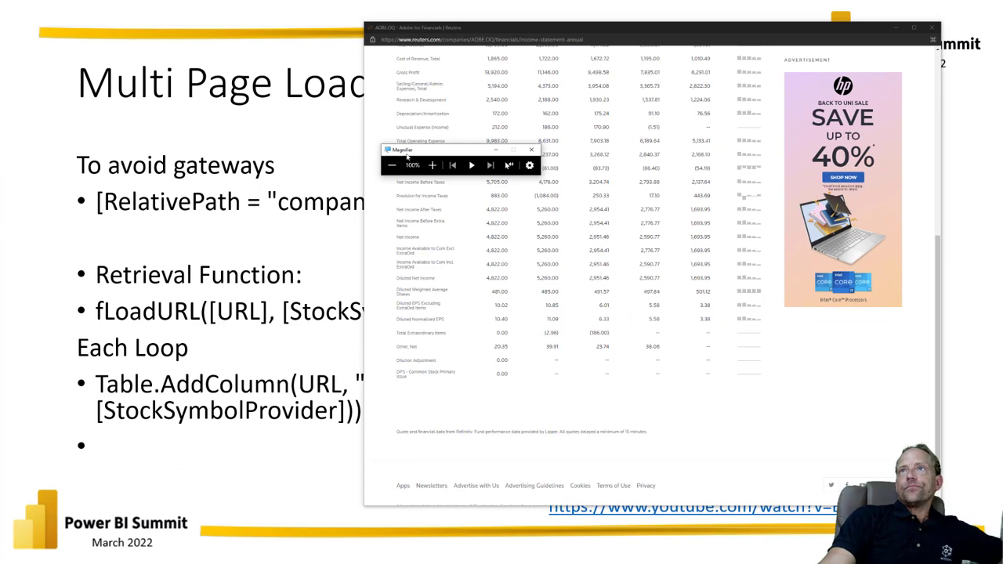
pyautogui.click(337, 180)
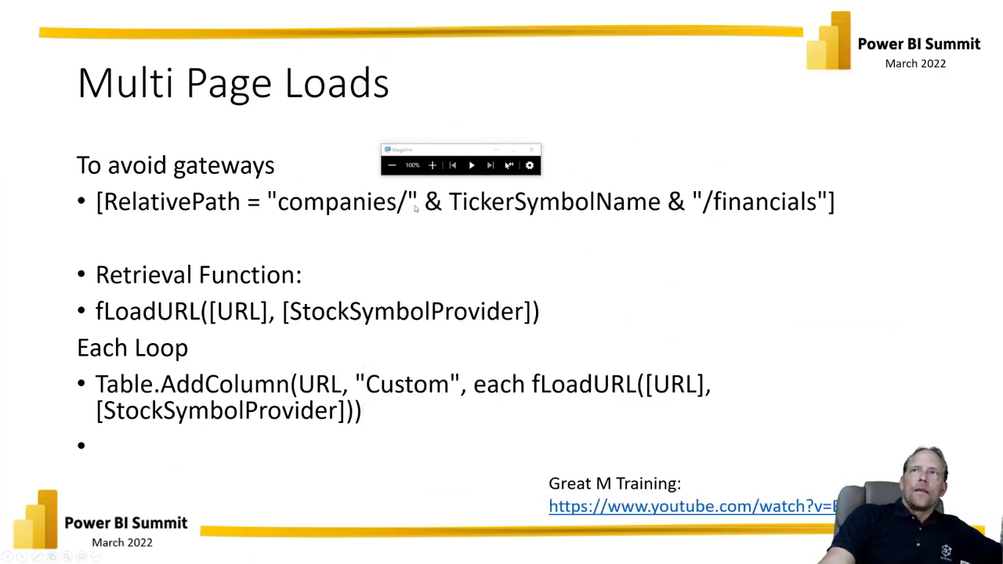
pyautogui.click(403, 189)
pyautogui.press('Left')
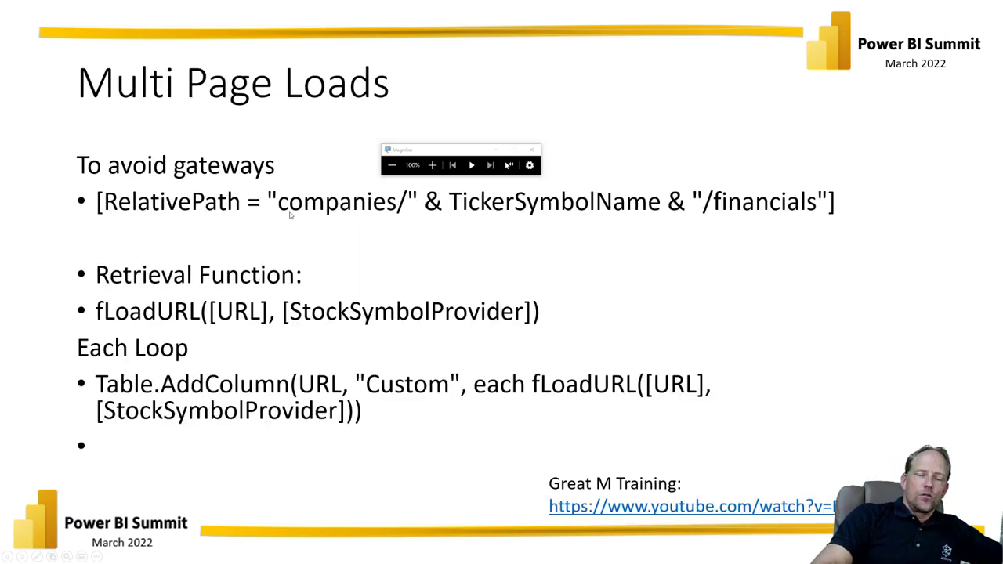
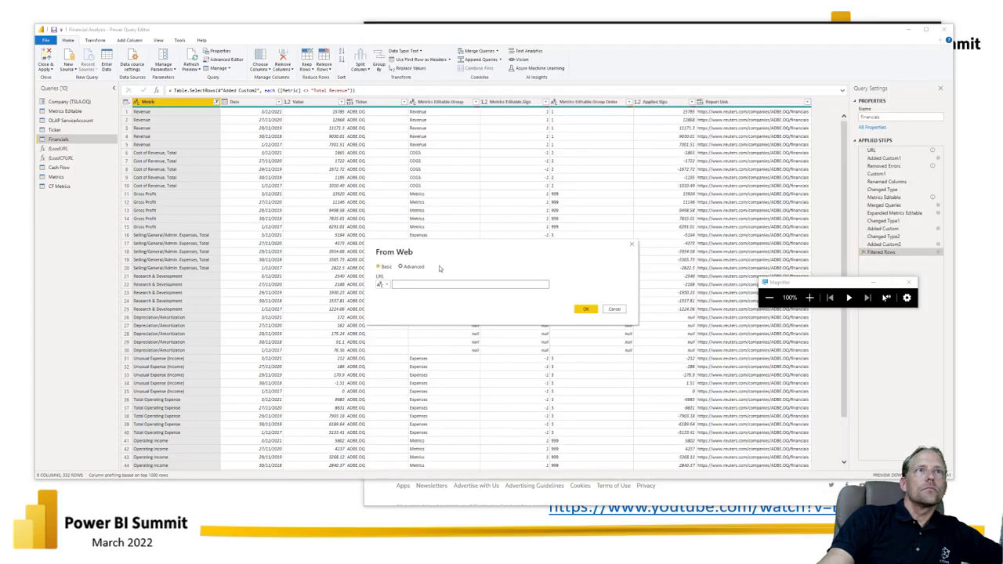
# Step: Connect the web source to Adobe's Reuters income-statement-annual URL, and preview Table 2 and Table 1 in the Navigator
pyautogui.write('www.reuters.com/companies/ADBE.OQ/financials/income-statement-annual')
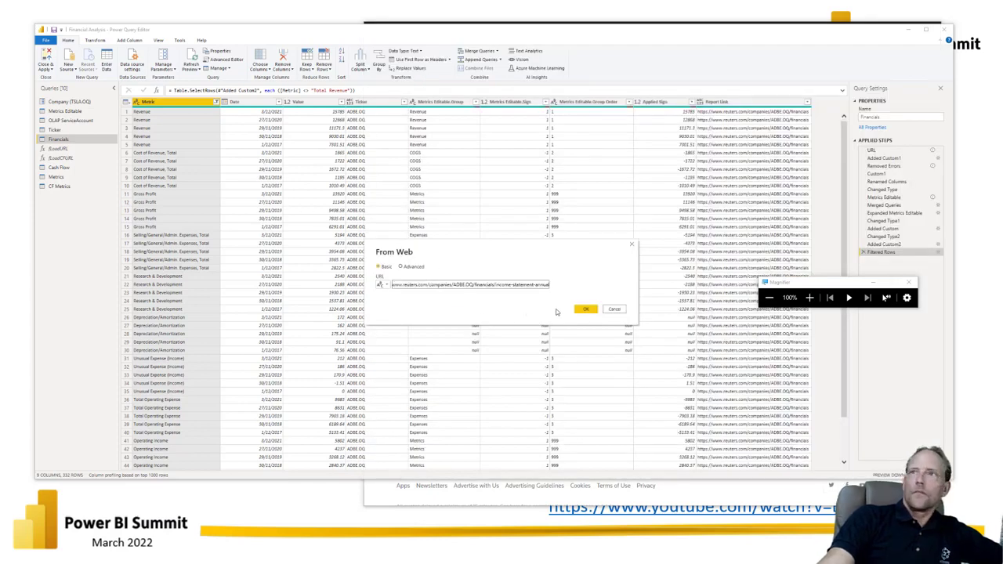
pyautogui.click(586, 309)
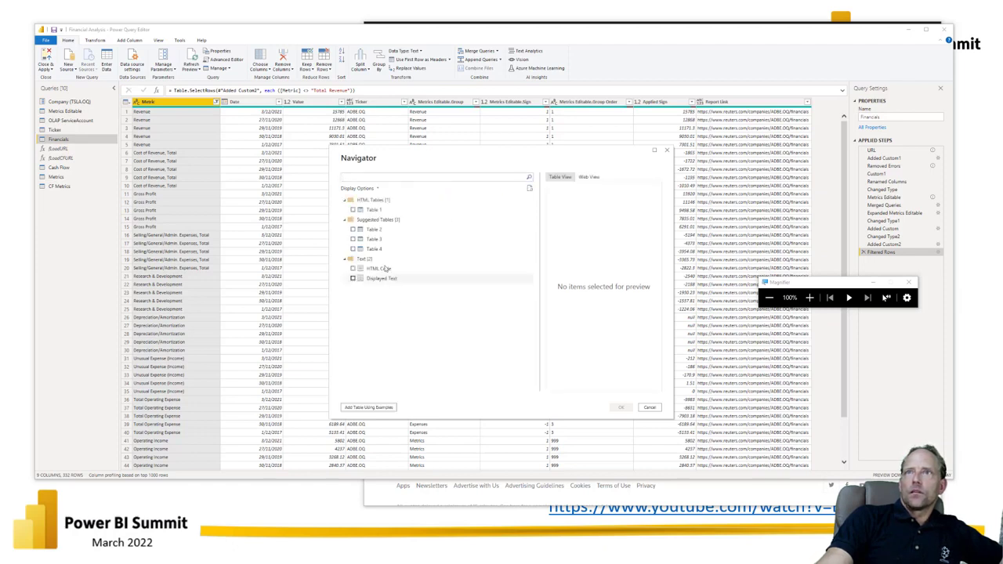
pyautogui.click(376, 230)
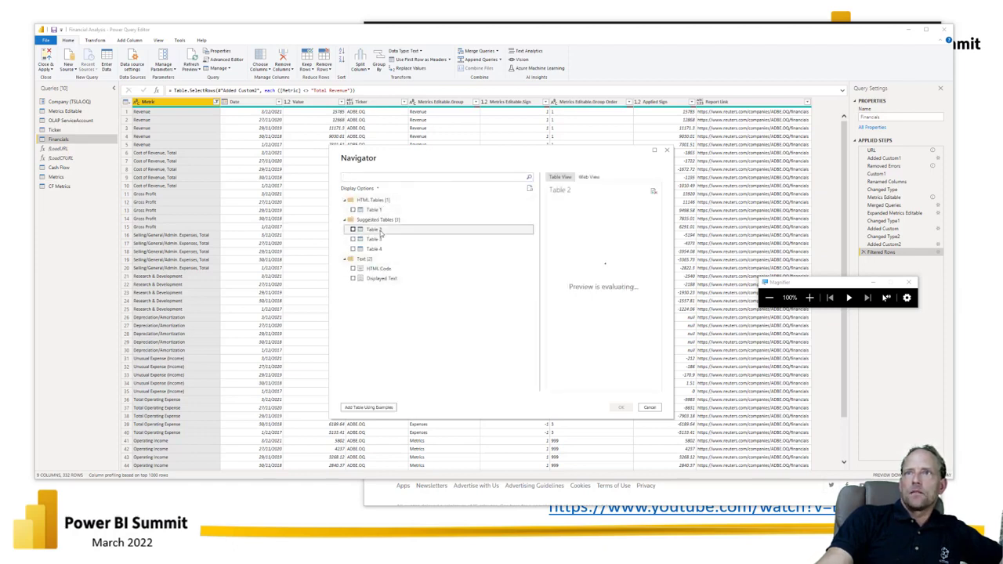
pyautogui.click(375, 210)
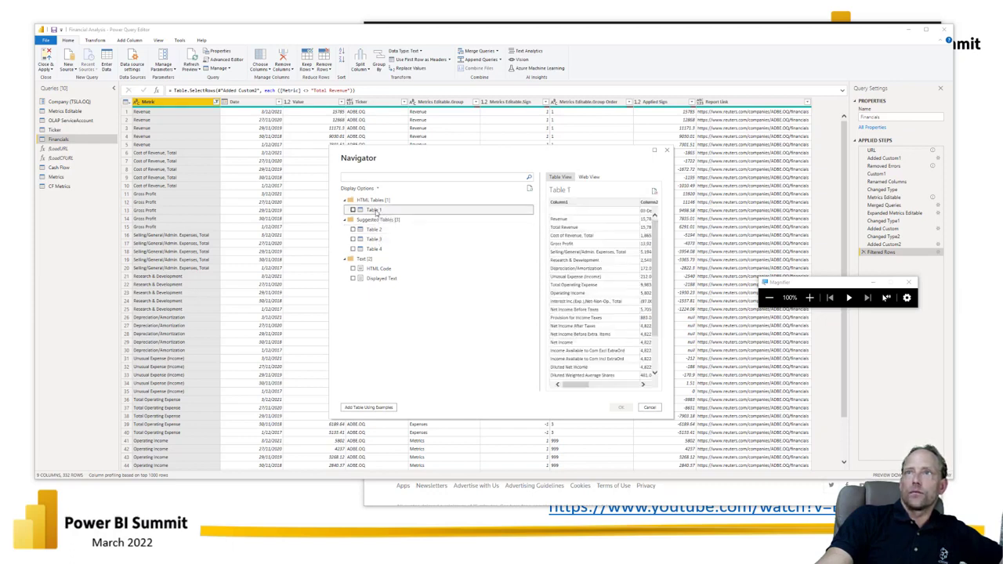
# Step: Look across Table 1's columns in the Navigator preview and import Table 1 as a new query
pyautogui.moveTo(581, 385)
pyautogui.mouseDown()
pyautogui.moveTo(600, 387)
pyautogui.moveTo(576, 386)
pyautogui.mouseUp()
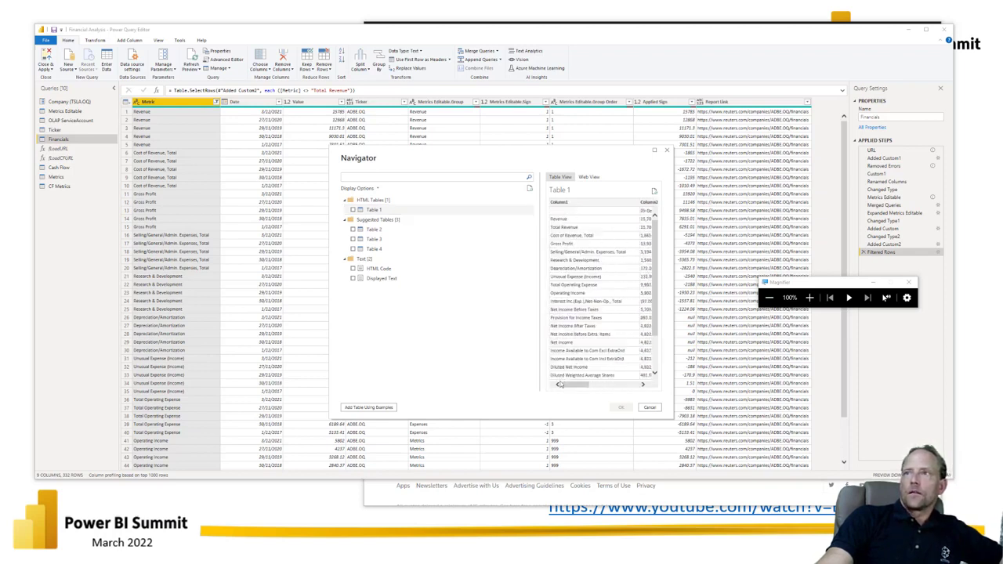
pyautogui.moveTo(569, 391); pyautogui.dragTo(584, 389)
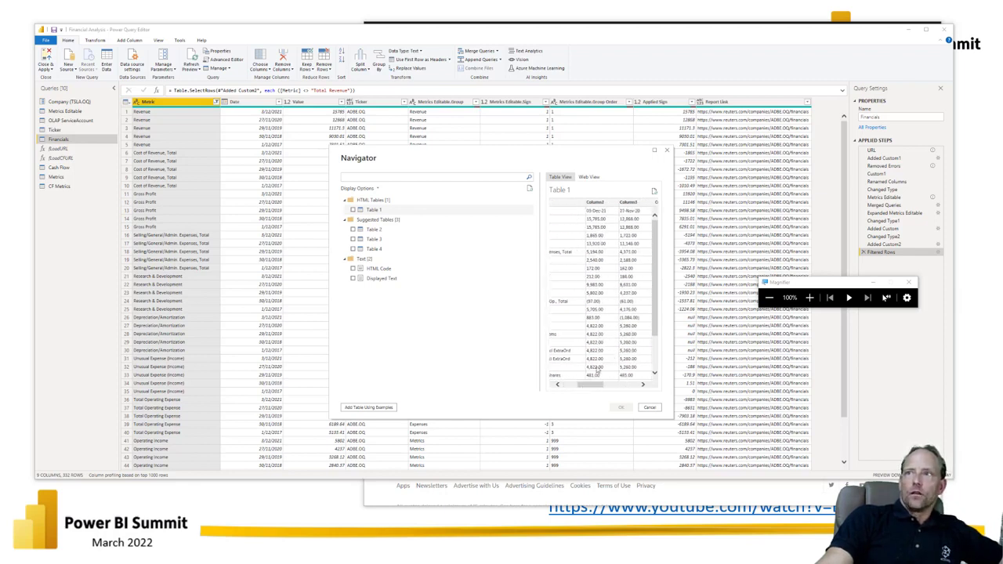
pyautogui.moveTo(591, 385)
pyautogui.mouseDown()
pyautogui.moveTo(614, 391)
pyautogui.moveTo(576, 387)
pyautogui.mouseUp()
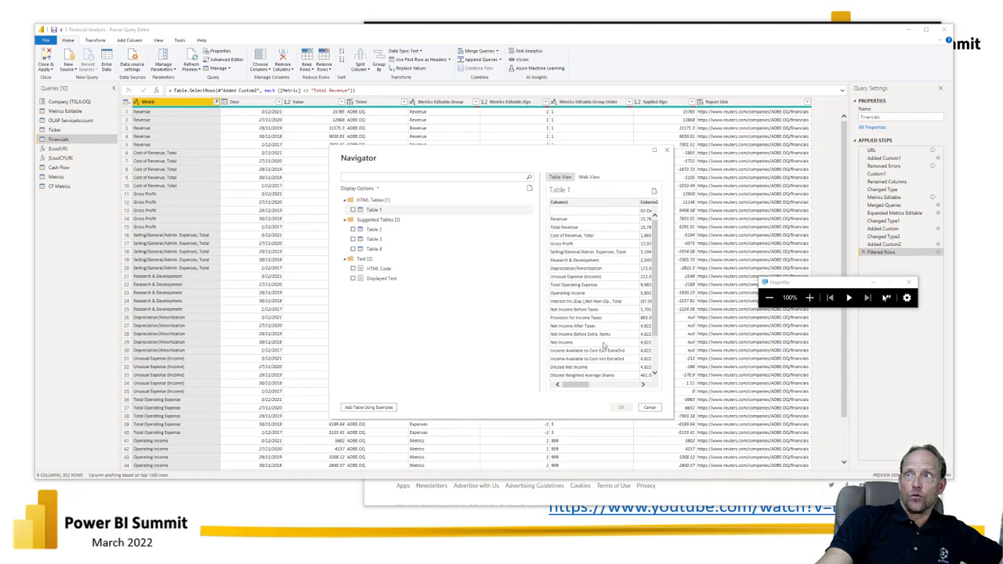
pyautogui.click(353, 210)
pyautogui.click(619, 408)
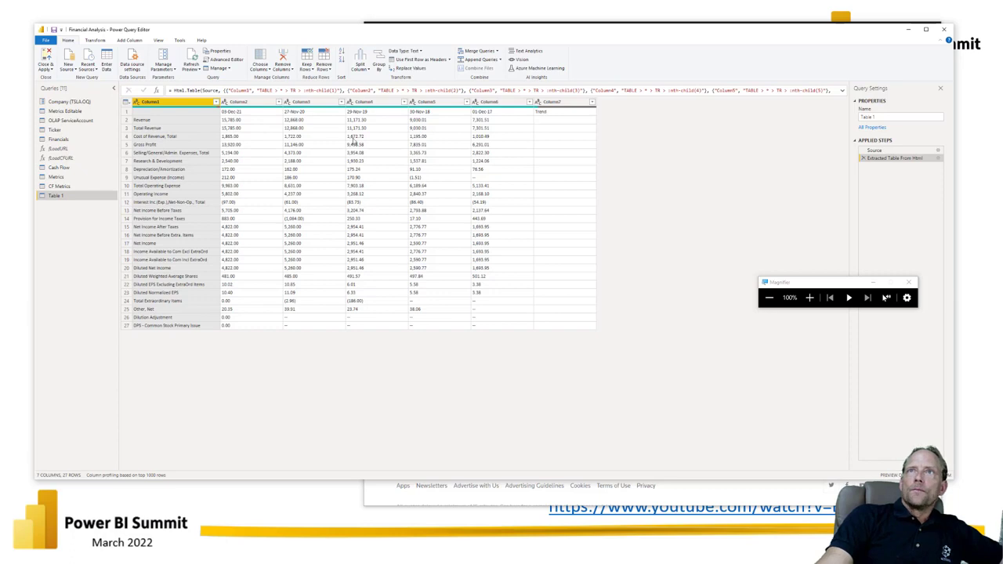
# Step: View Table 1's M code in the Advanced Editor, highlight the ticker "ADBE.OQ" in the source URL, and close the editor
pyautogui.click(242, 61)
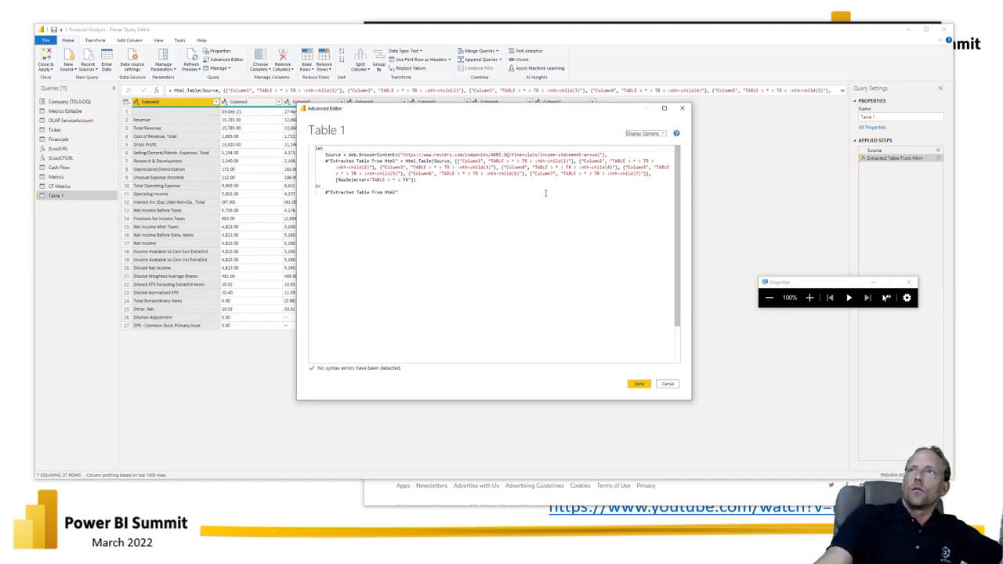
pyautogui.moveTo(491, 154); pyautogui.dragTo(509, 155)
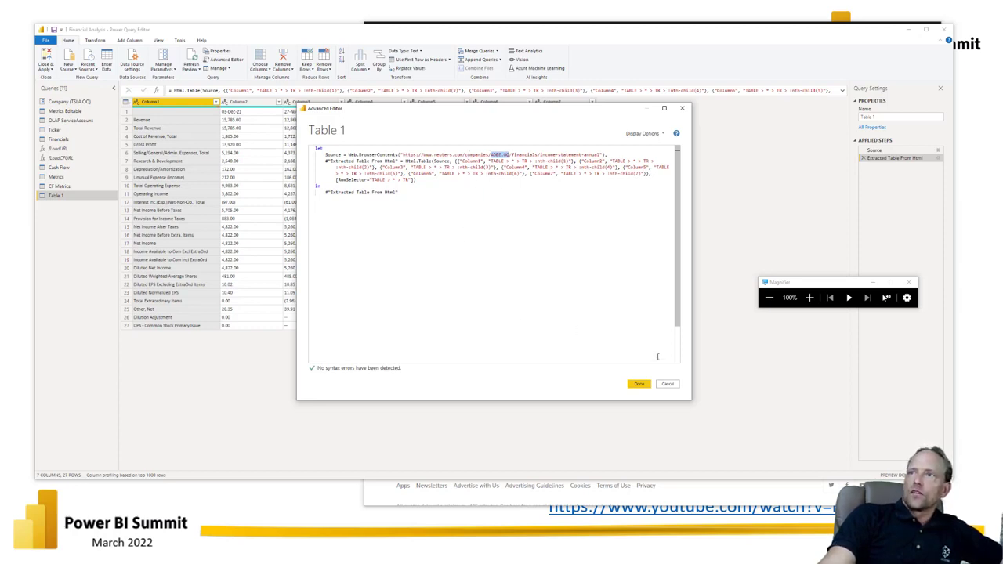
pyautogui.click(638, 383)
# Step: Open the Financials query's M code in the Advanced Editor and highlight the income statement URL on Adobe's Reuters page in the browser
pyautogui.click(71, 140)
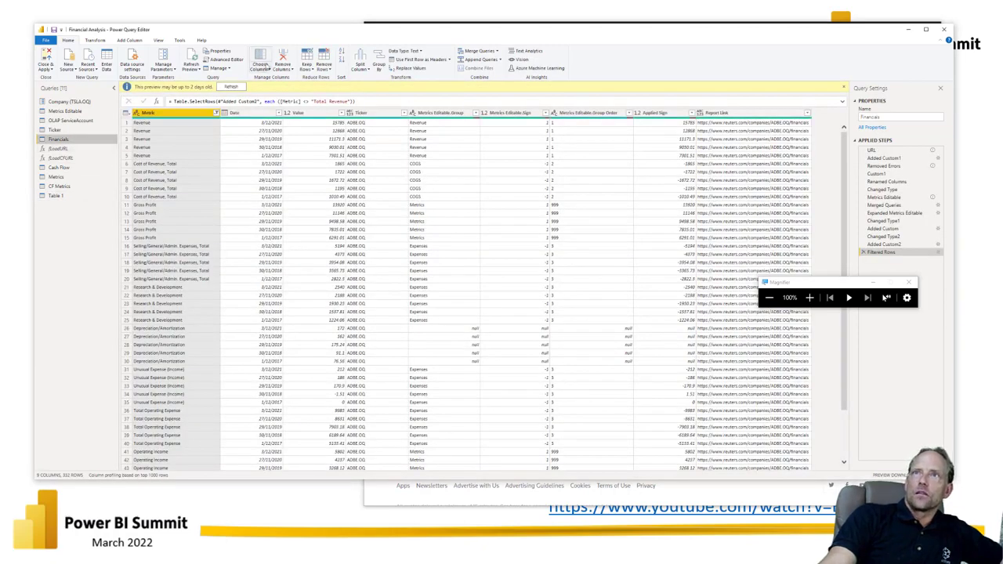
pyautogui.click(226, 59)
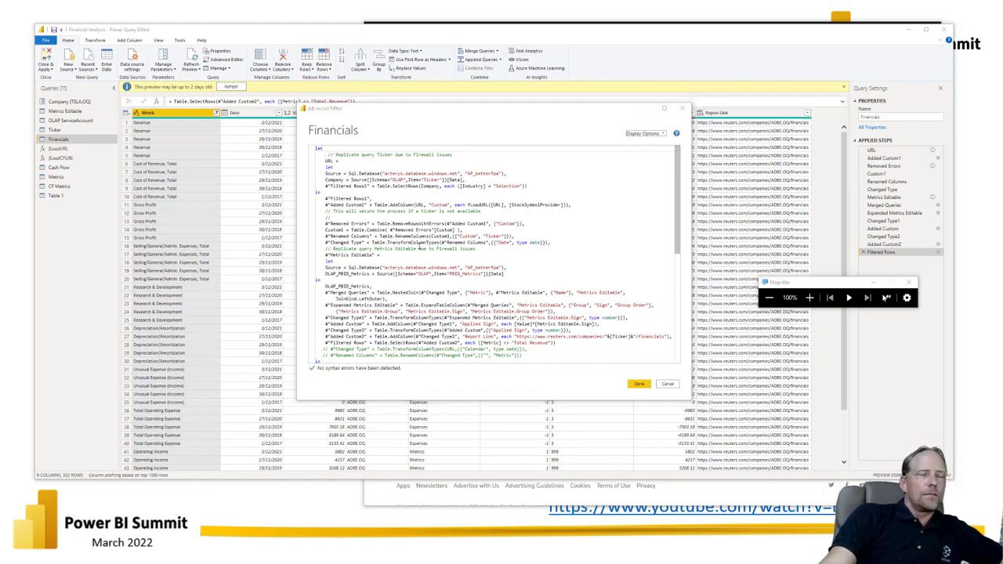
pyautogui.hotkey('alt', 'Tab')
pyautogui.click(495, 39)
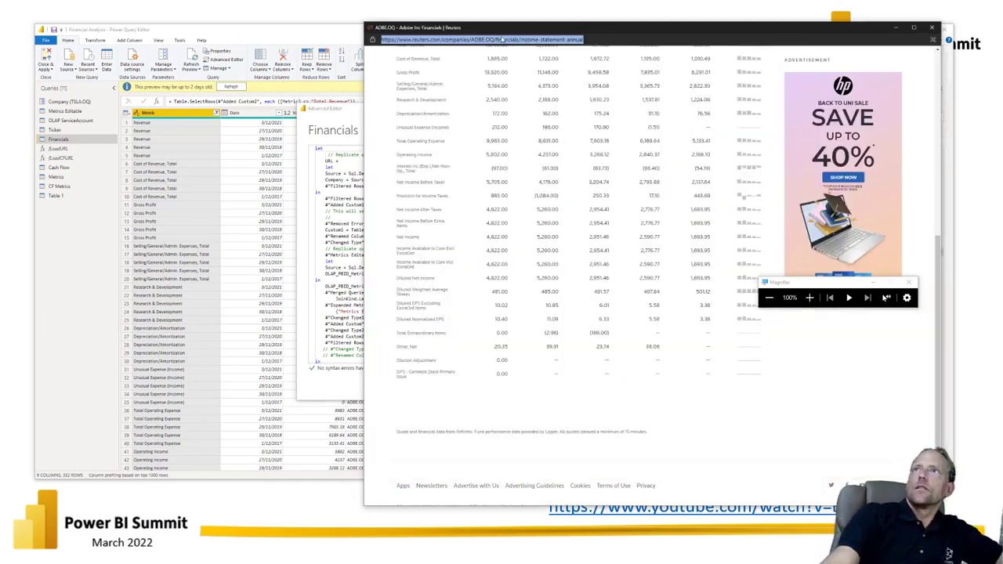
# Step: Switch to The BIccountant homepage, look through its Power Query blog posts, and return to the Financials code in the Advanced Editor
pyautogui.hotkey('alt', 'Tab')
pyautogui.moveTo(1000, 126); pyautogui.dragTo(915, 133)
pyautogui.moveTo(712, 67); pyautogui.dragTo(755, 58)
pyautogui.moveTo(679, 379); pyautogui.dragTo(680, 483)
pyautogui.scroll(-1, 514, 276)
pyautogui.scroll(-3, 513, 276)
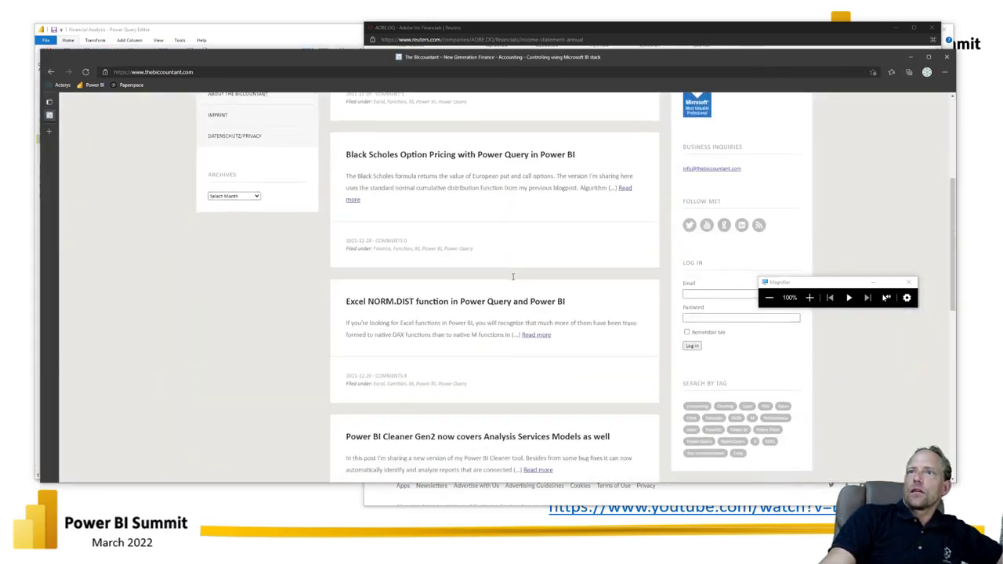
pyautogui.scroll(3, 510, 283)
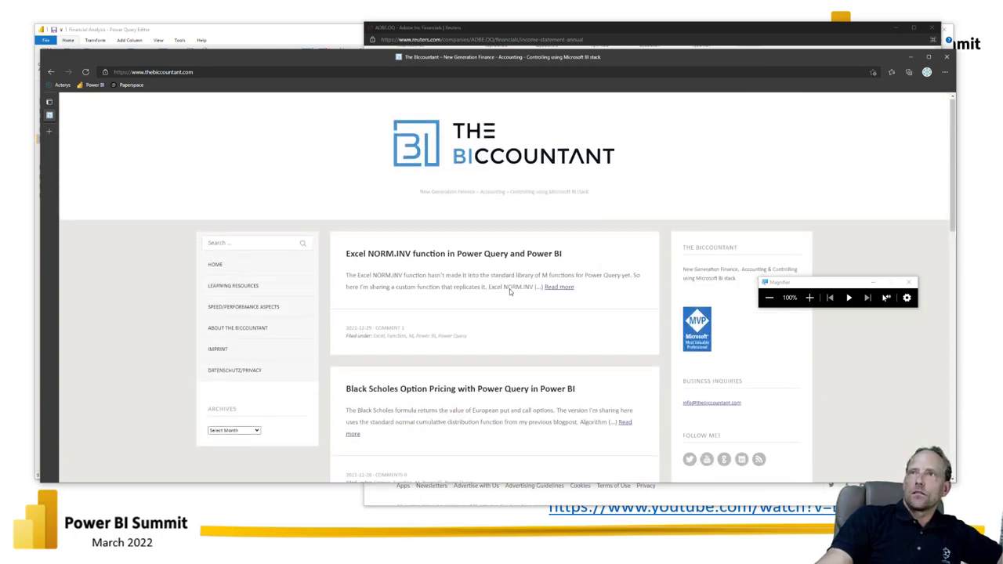
pyautogui.click(472, 153)
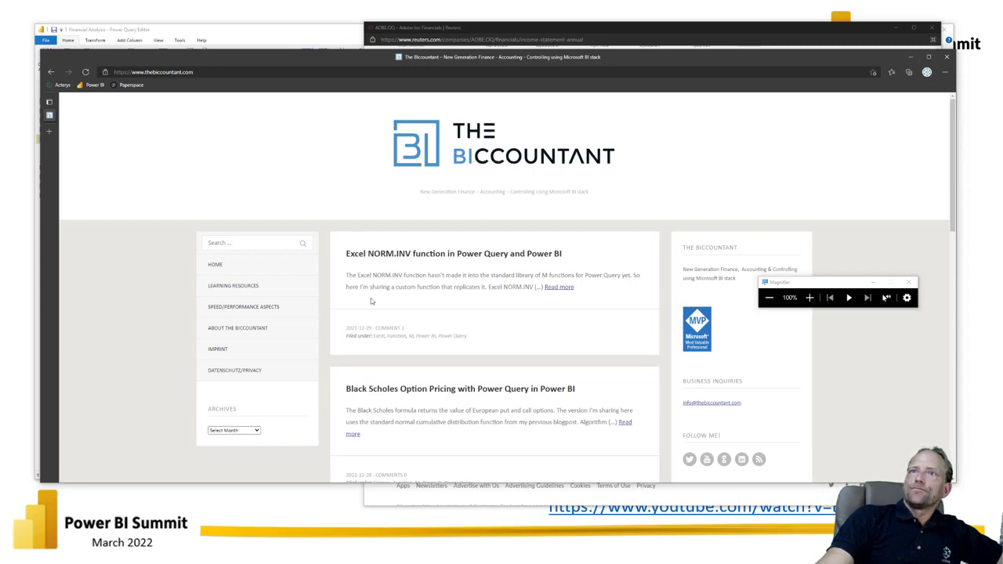
pyautogui.scroll(-1, 374, 298)
pyautogui.scroll(-4, 374, 298)
pyautogui.scroll(4, 381, 293)
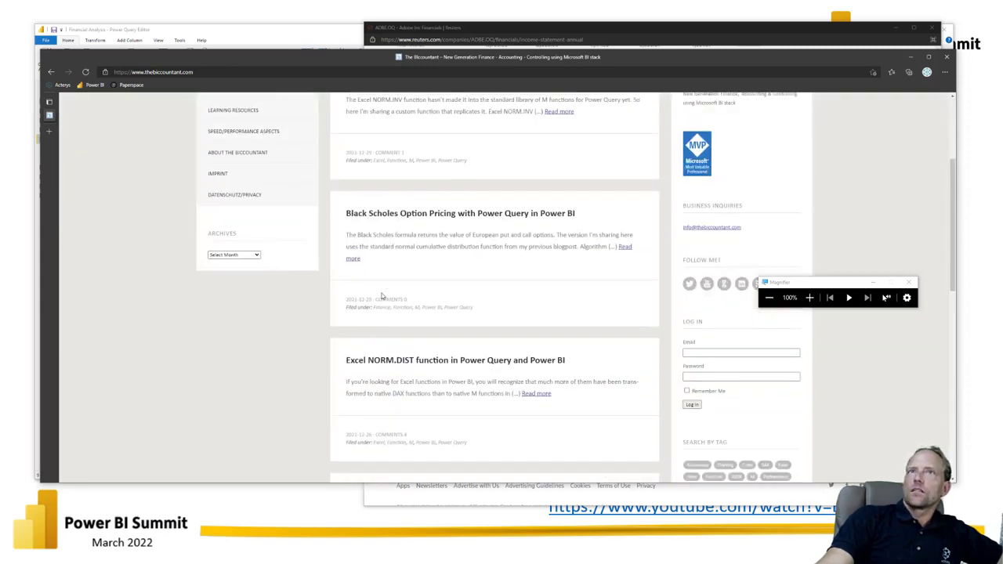
pyautogui.scroll(2, 386, 291)
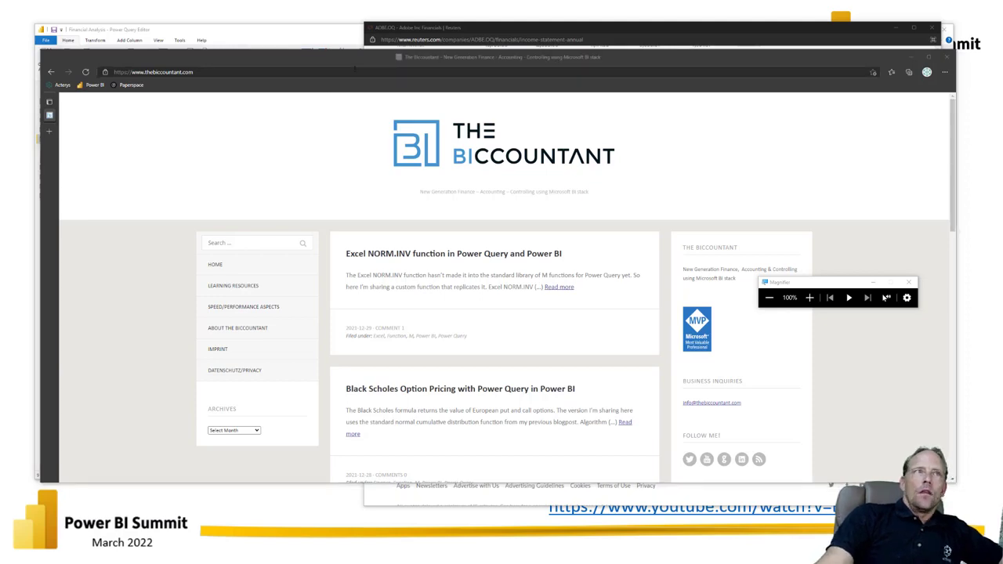
pyautogui.hotkey('alt', 'Tab')
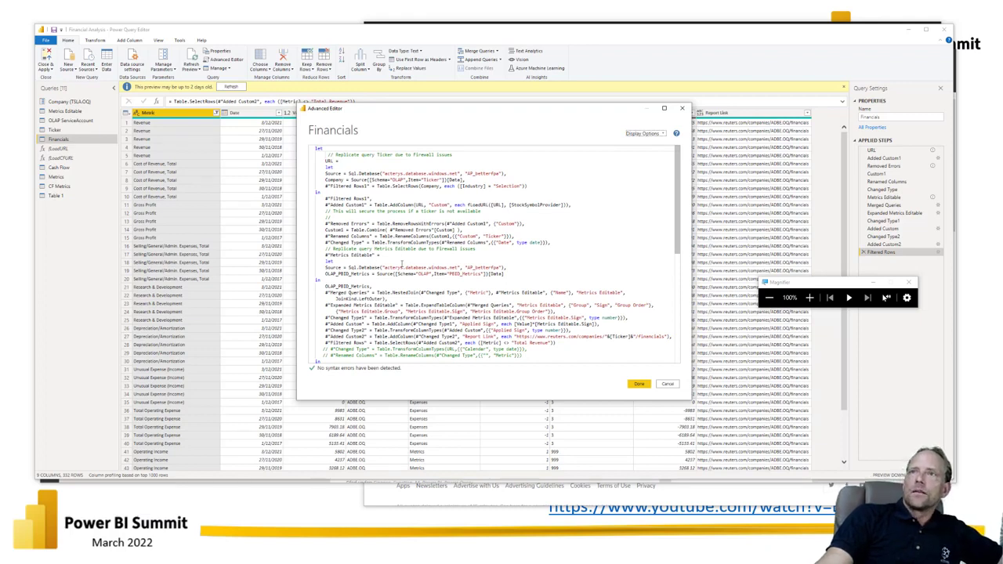
# Step: Highlight the Financials code from the Ticker replication comment to the Added Custom line, and examine the Added Custom1 fLoadURL call
pyautogui.moveTo(395, 155); pyautogui.dragTo(607, 325)
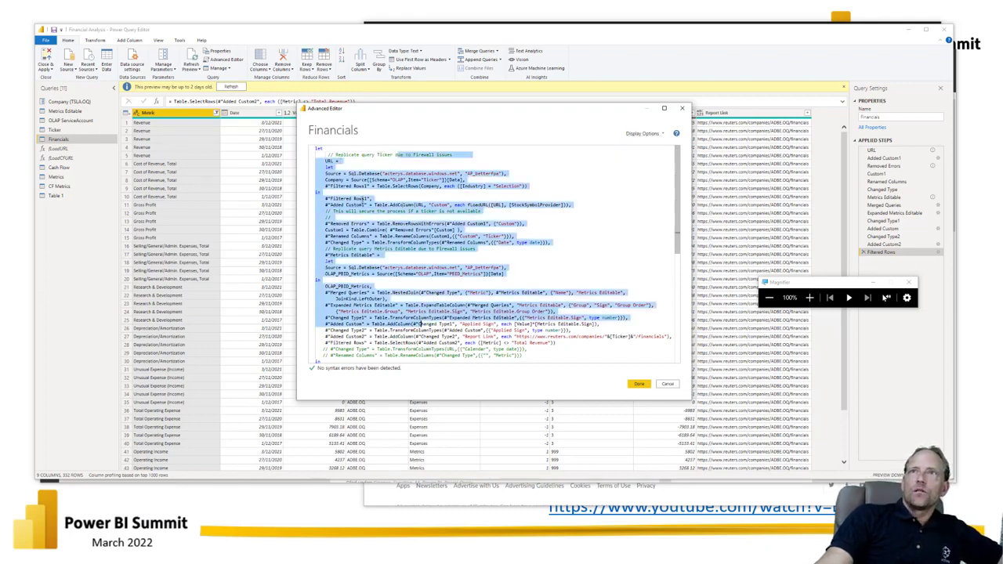
pyautogui.click(359, 205)
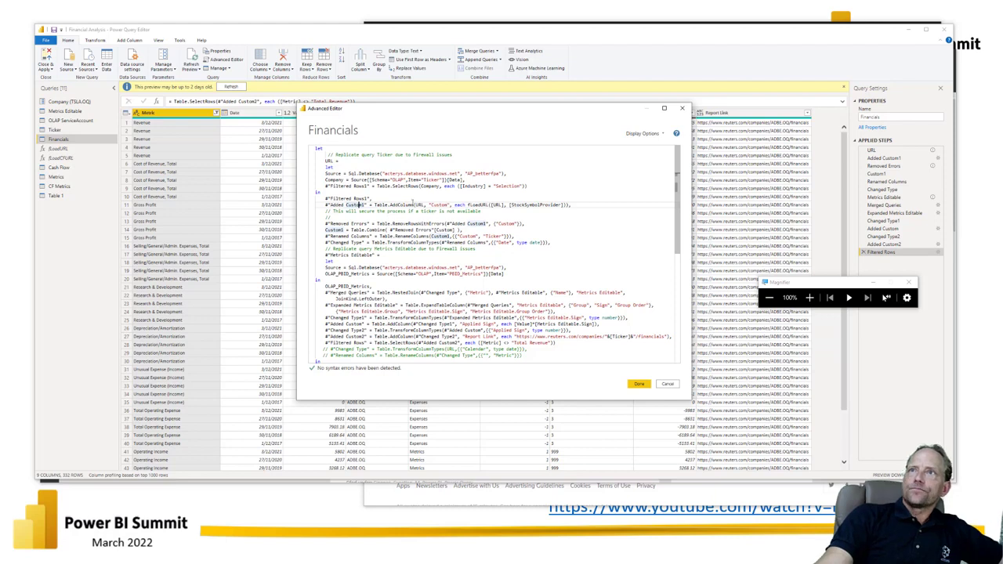
pyautogui.moveTo(429, 243)
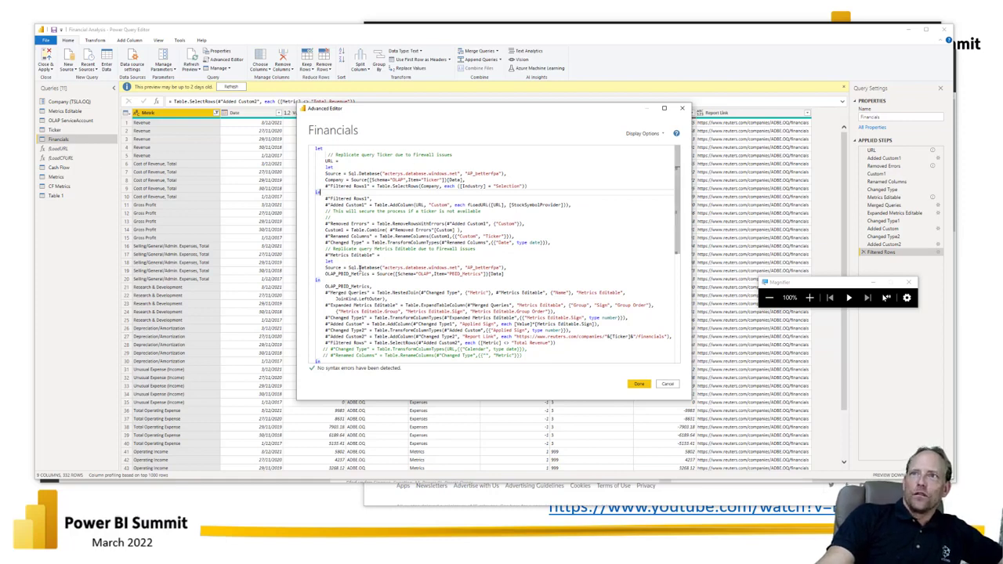
# Step: Move the Advanced Editor aside to examine the Financials rows and query list, move it back, and close it
pyautogui.moveTo(430, 109); pyautogui.dragTo(427, 359)
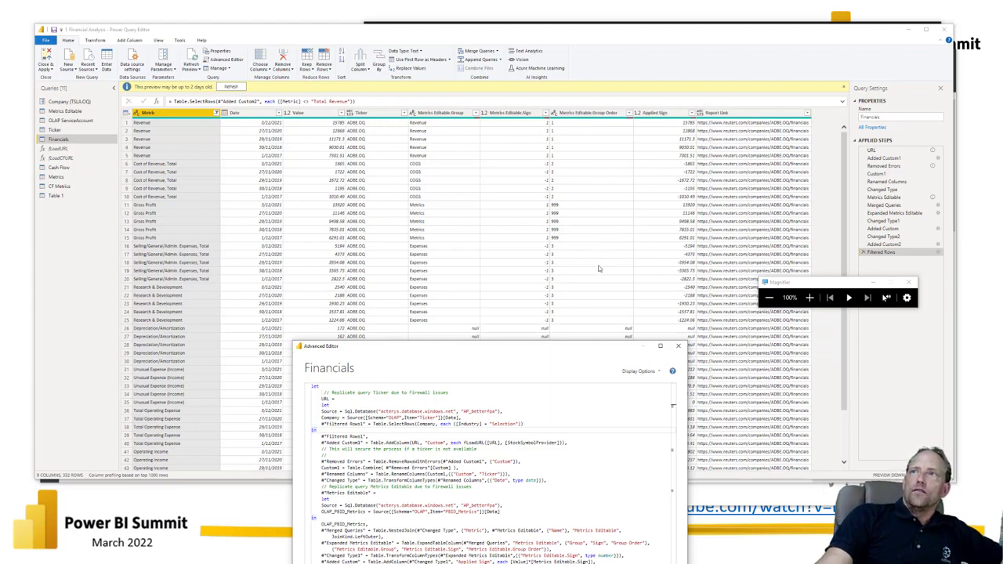
pyautogui.click(154, 152)
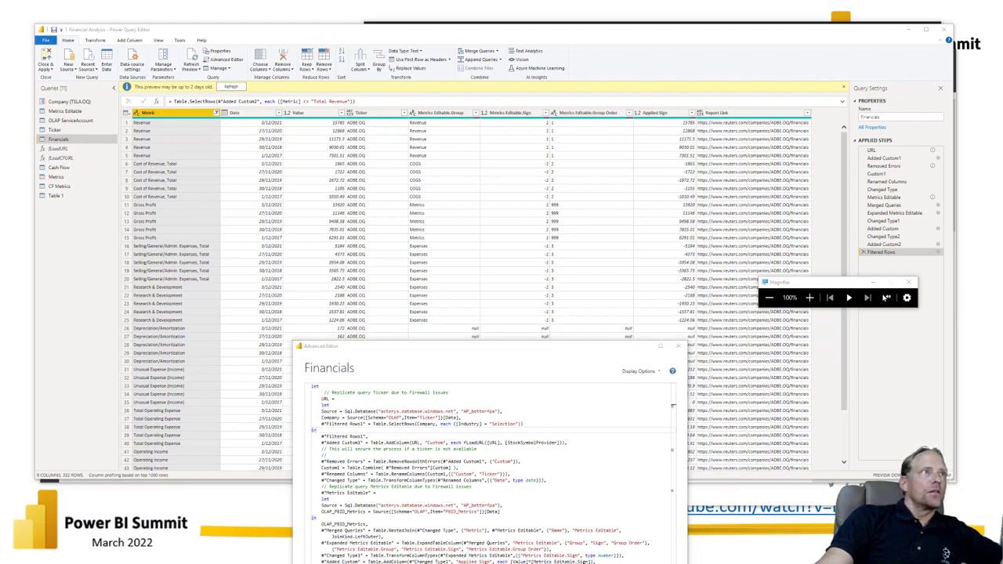
pyautogui.click(65, 209)
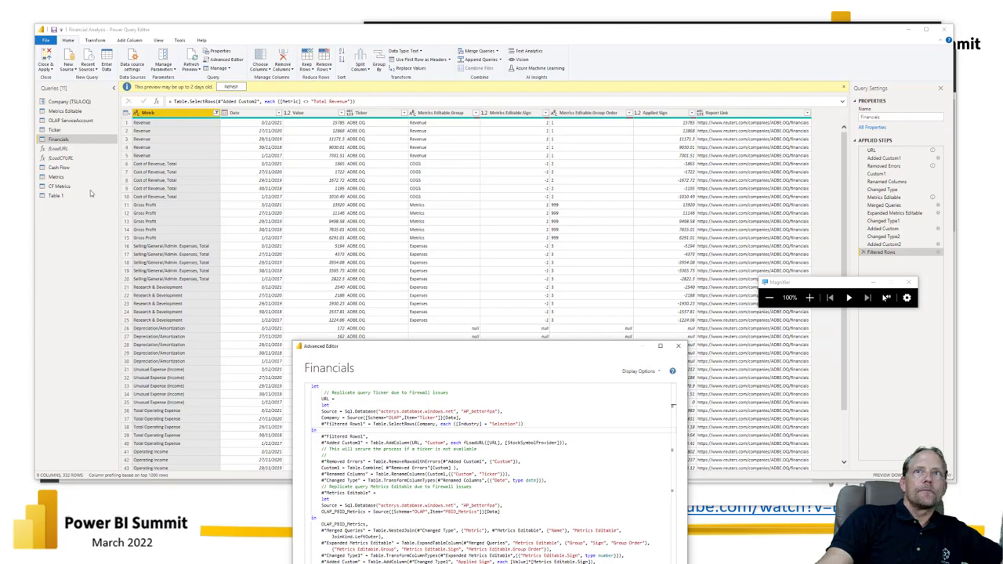
pyautogui.click(73, 126)
pyautogui.click(322, 296)
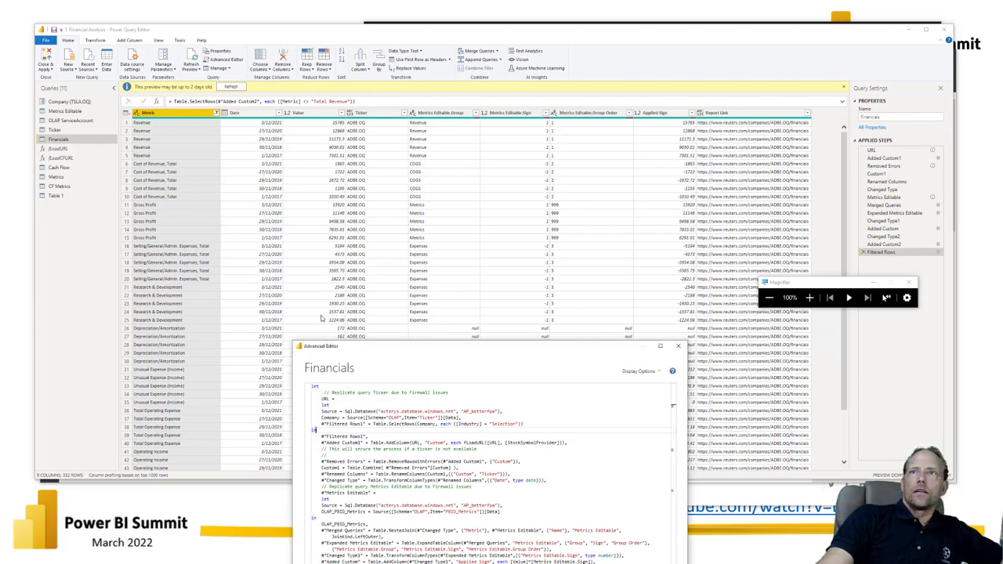
pyautogui.moveTo(381, 353); pyautogui.dragTo(376, 187)
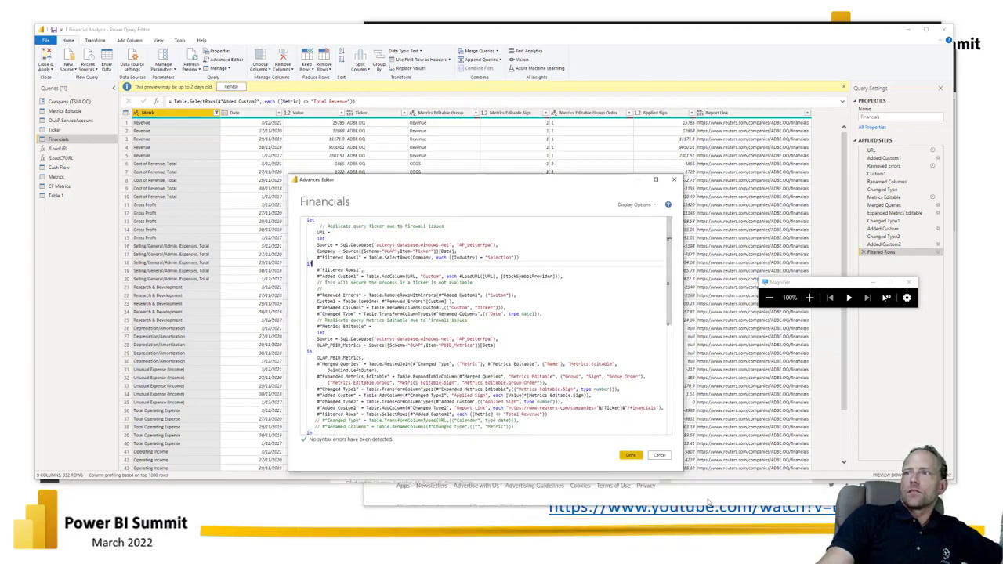
pyautogui.click(629, 455)
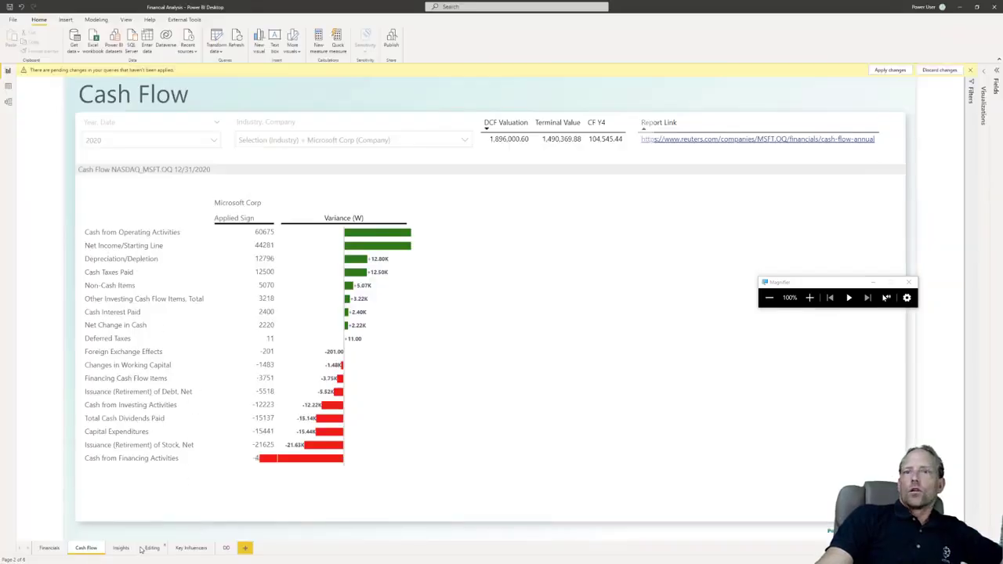
# Step: Examine Microsoft's revenue, COGS and expense groups on the report's Financials page, and return to the Financials query in Power Query Editor
pyautogui.click(58, 549)
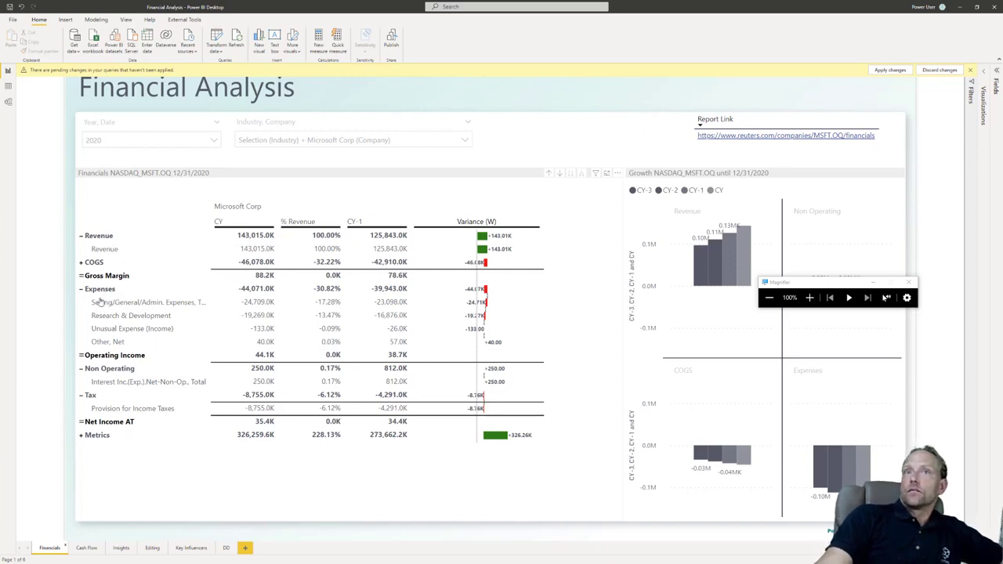
pyautogui.moveTo(106, 369)
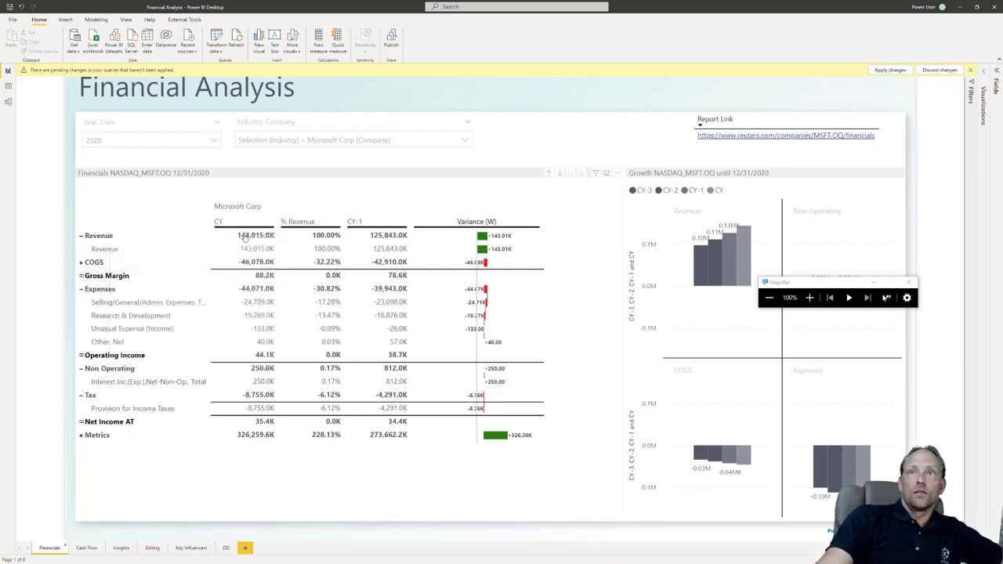
pyautogui.moveTo(257, 246)
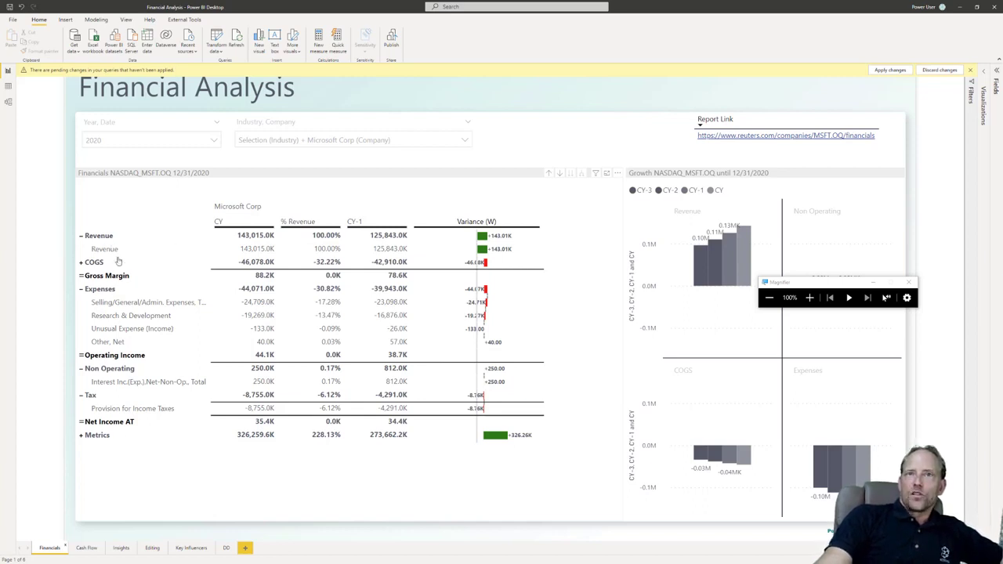
pyautogui.moveTo(118, 238)
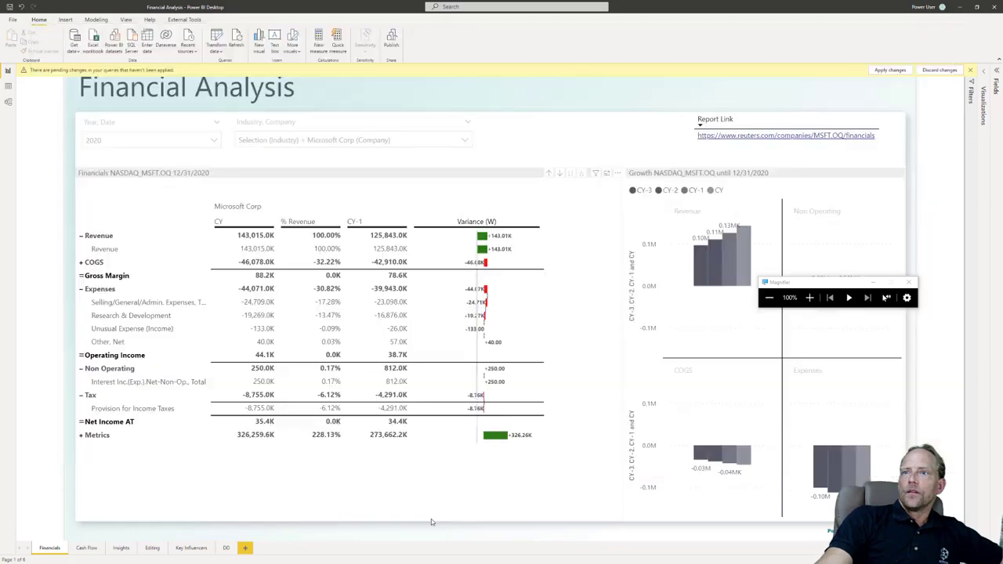
pyautogui.click(431, 519)
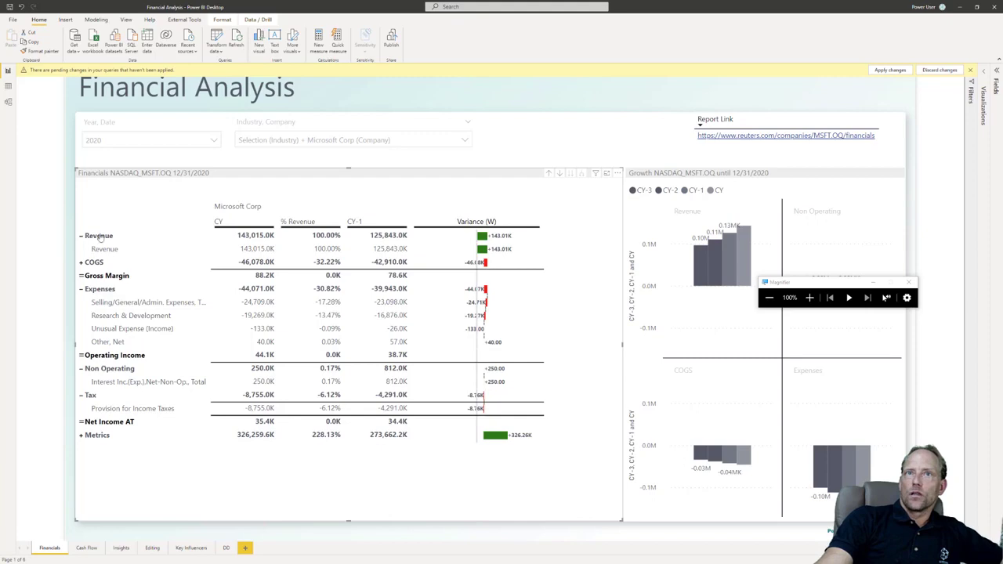
pyautogui.moveTo(103, 232)
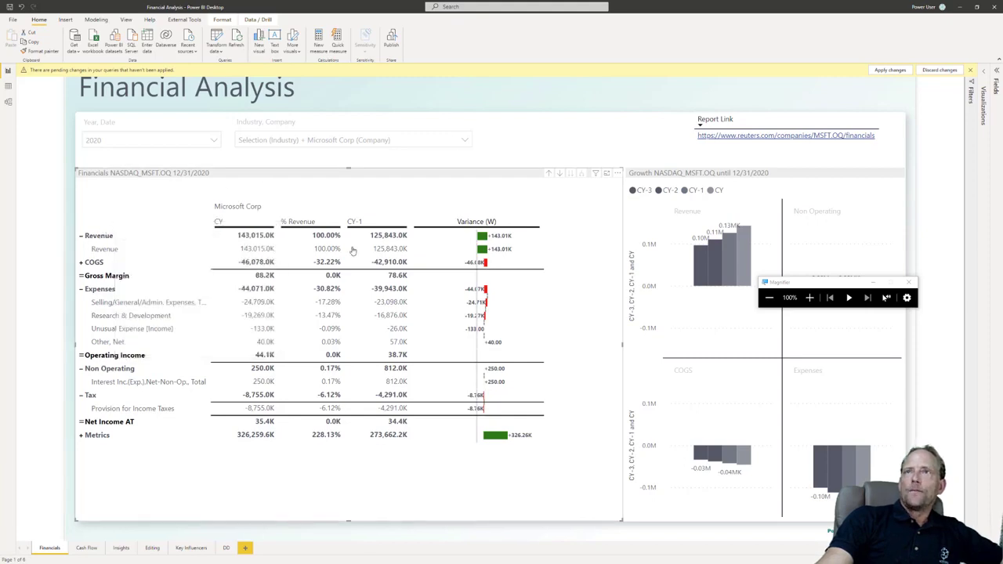
pyautogui.hotkey('alt', 'Tab')
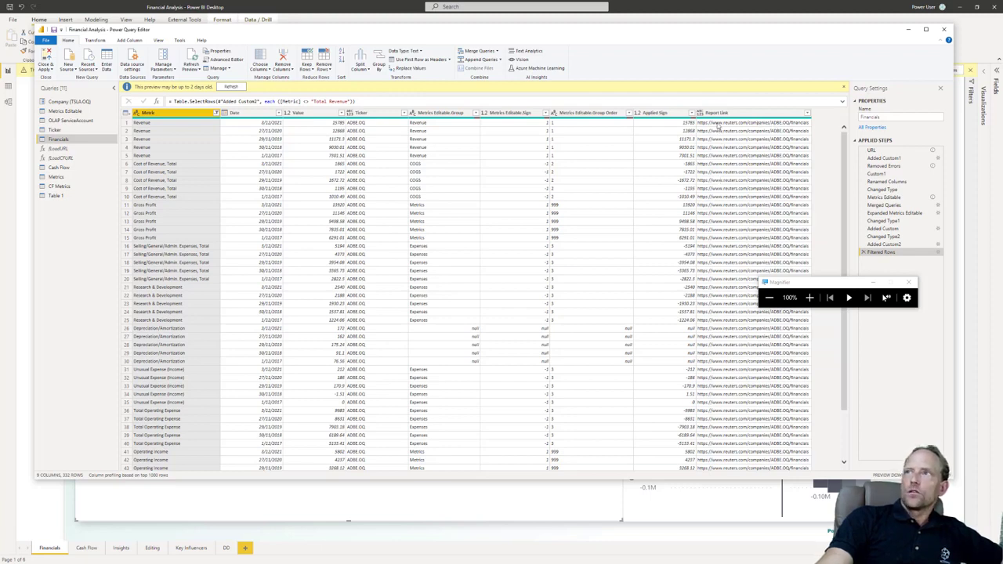
# Step: Switch to the report, open Microsoft's Reuters financials page from its Report Link, and toggle back through Power Query Editor to the report
pyautogui.hotkey('alt', 'Tab')
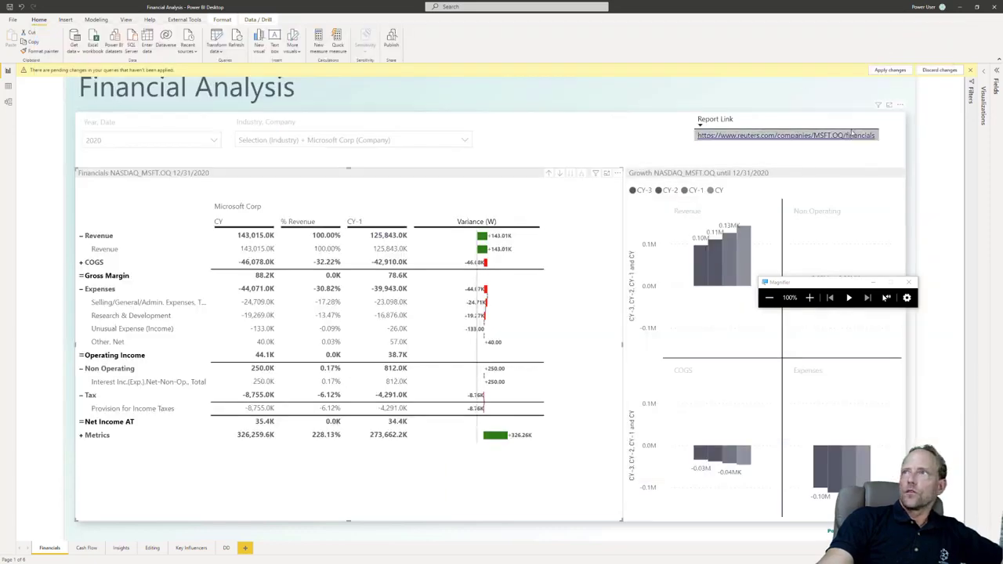
pyautogui.click(839, 138)
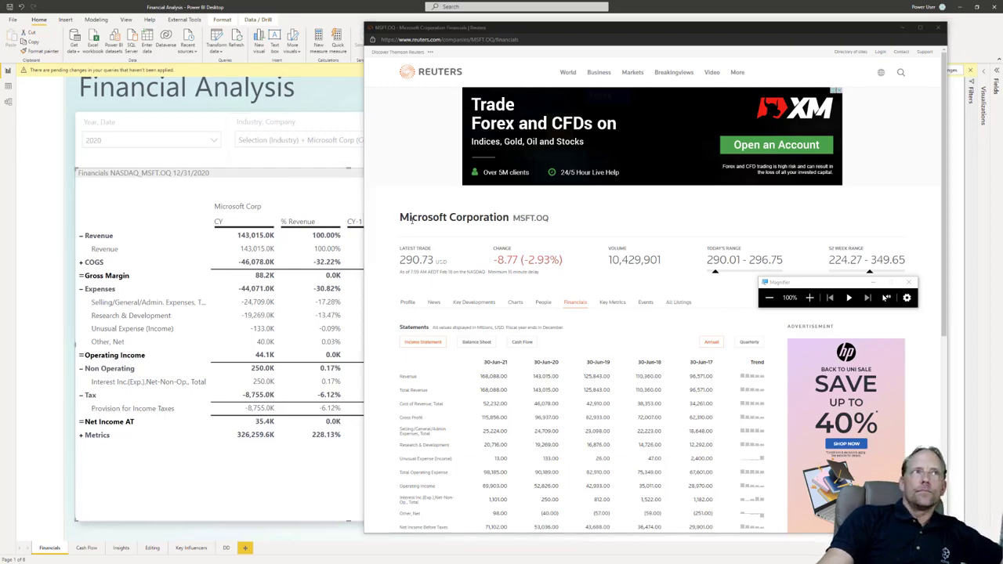
pyautogui.hotkey('alt', 'Tab')
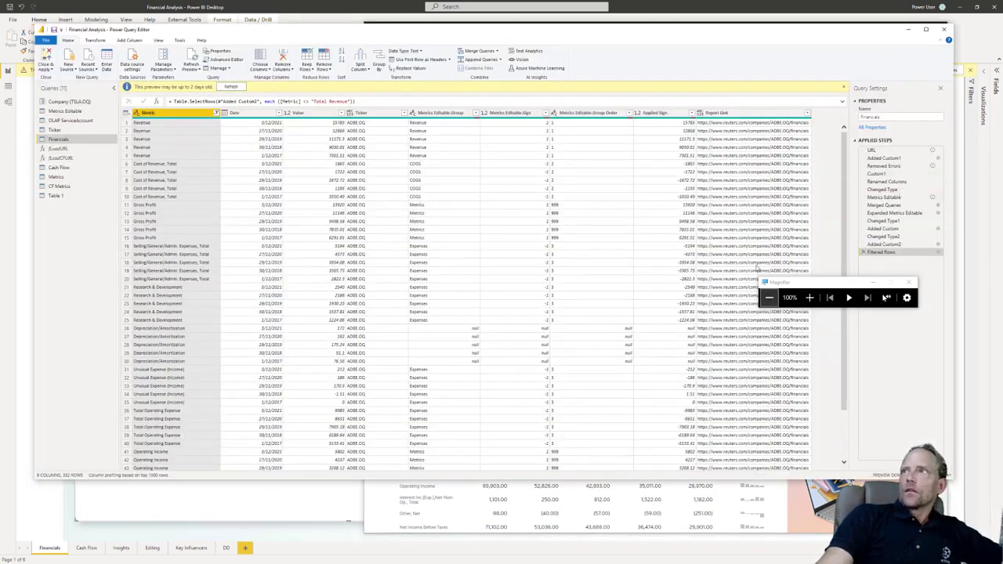
pyautogui.hotkey('alt', 'Tab')
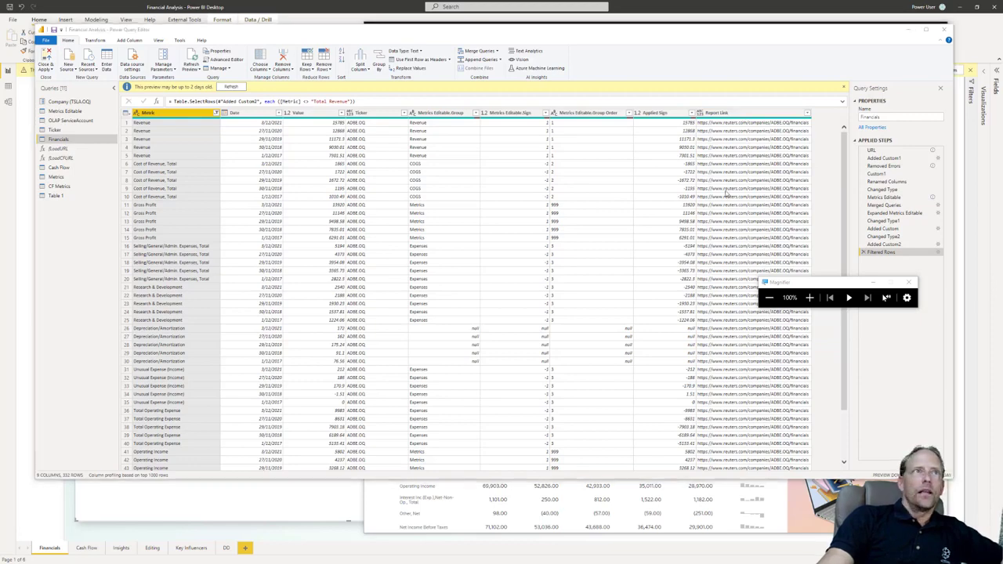
pyautogui.hotkey('alt', 'Tab')
# Step: Select the report's Report Link table, show the field list, close Magnifier, and examine the Report Link column's data category
pyautogui.click(769, 124)
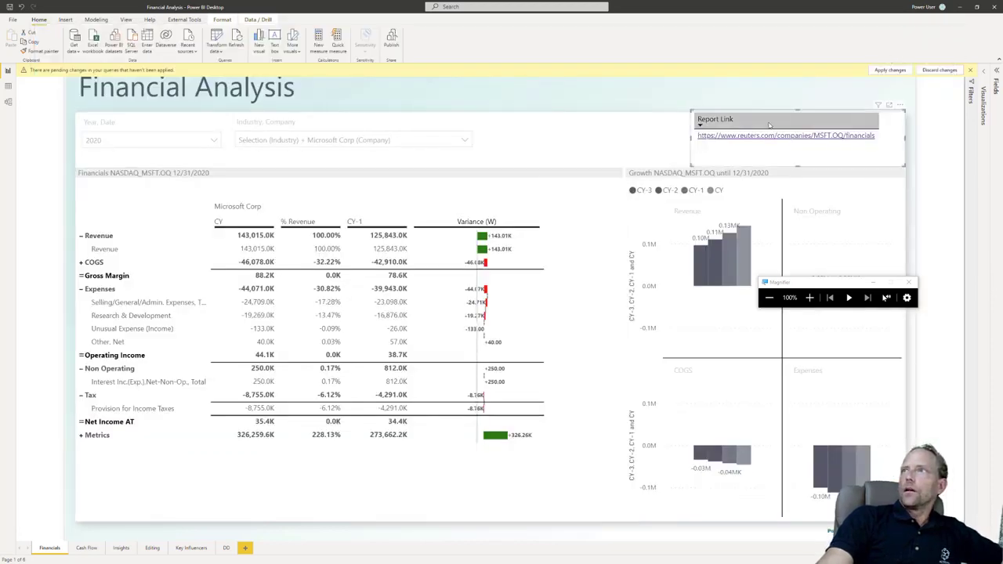
pyautogui.click(997, 77)
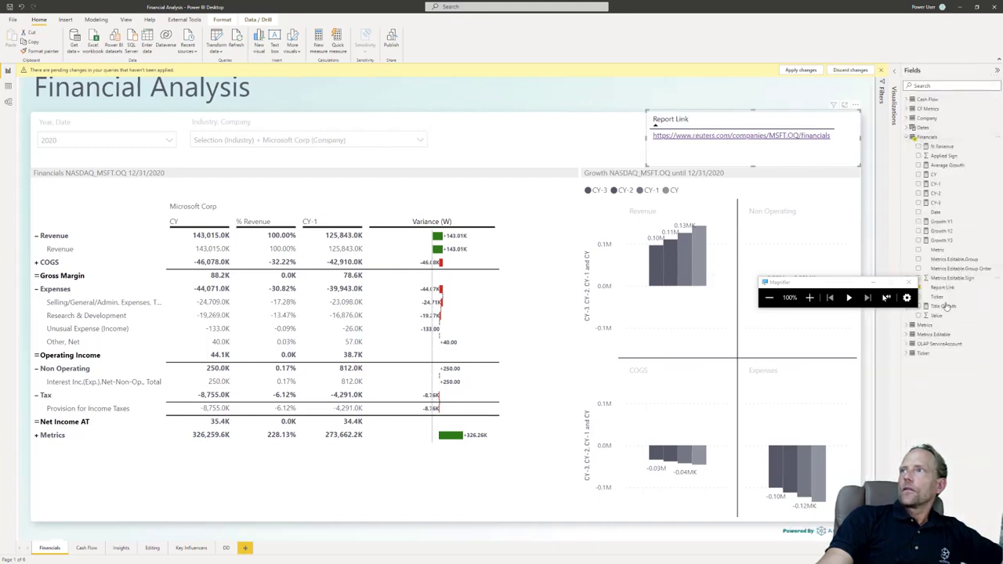
pyautogui.moveTo(841, 282); pyautogui.dragTo(914, 442)
pyautogui.click(947, 442)
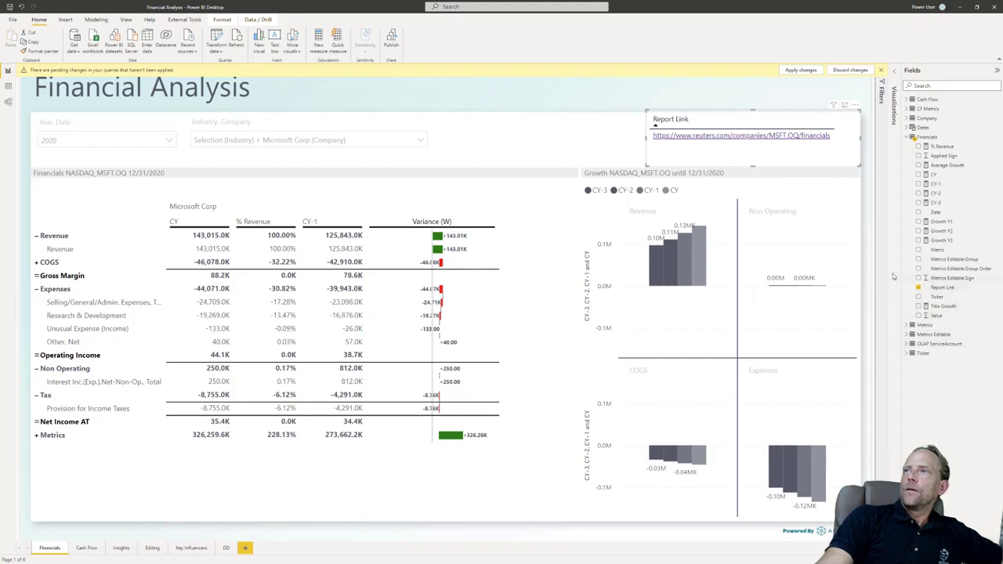
pyautogui.click(952, 289)
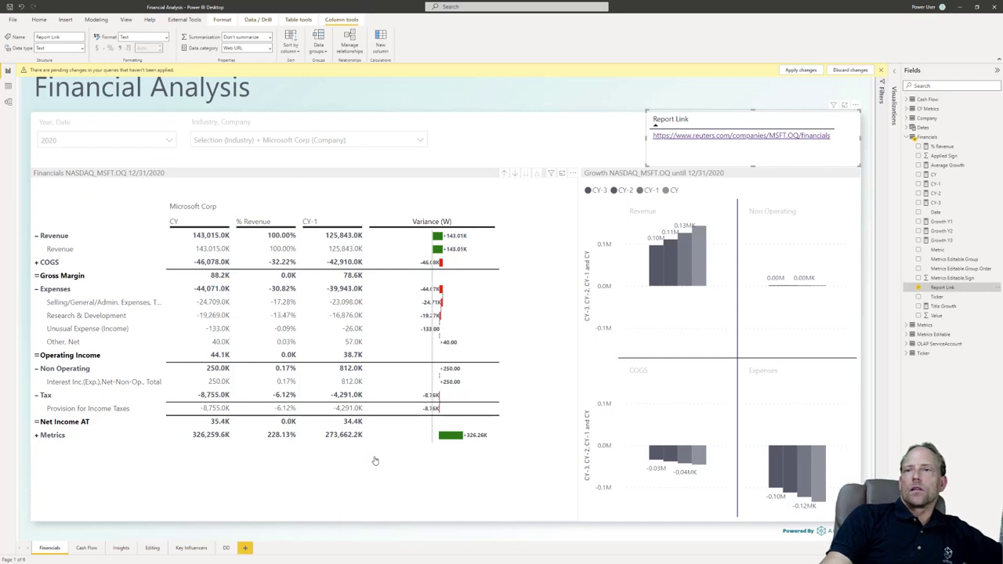
# Step: Open the Editing report page and examine the Group, Sign and Group Order cells of Selling/General/Admin. Expenses, Total
pyautogui.click(153, 548)
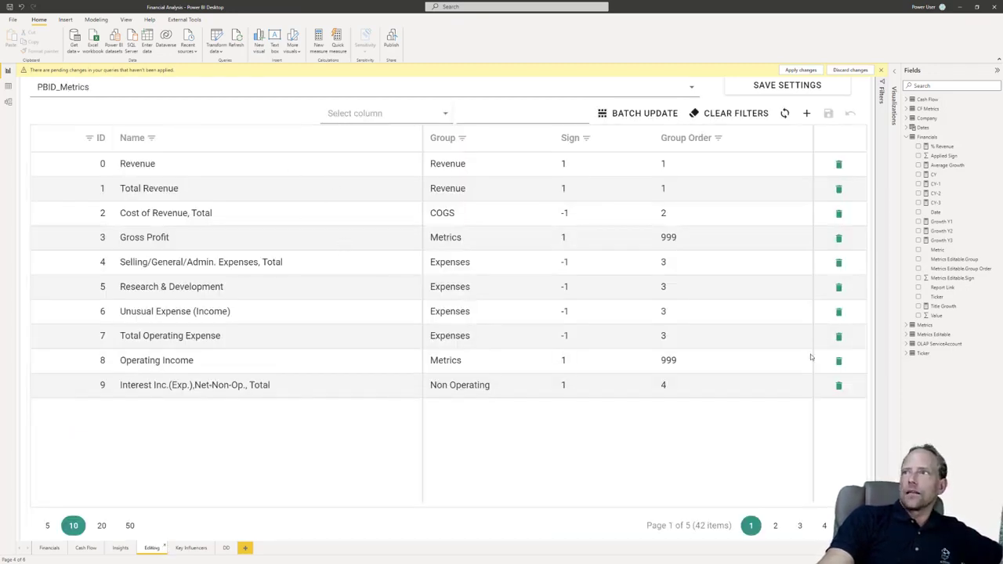
pyautogui.doubleClick(473, 264)
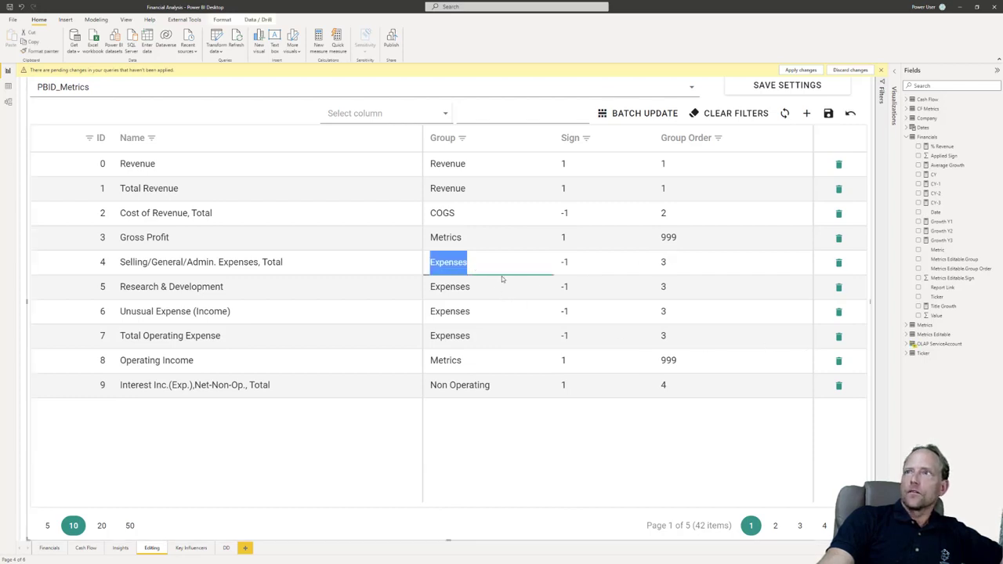
pyautogui.click(500, 262)
pyautogui.hotkey('ctrl', 'a')
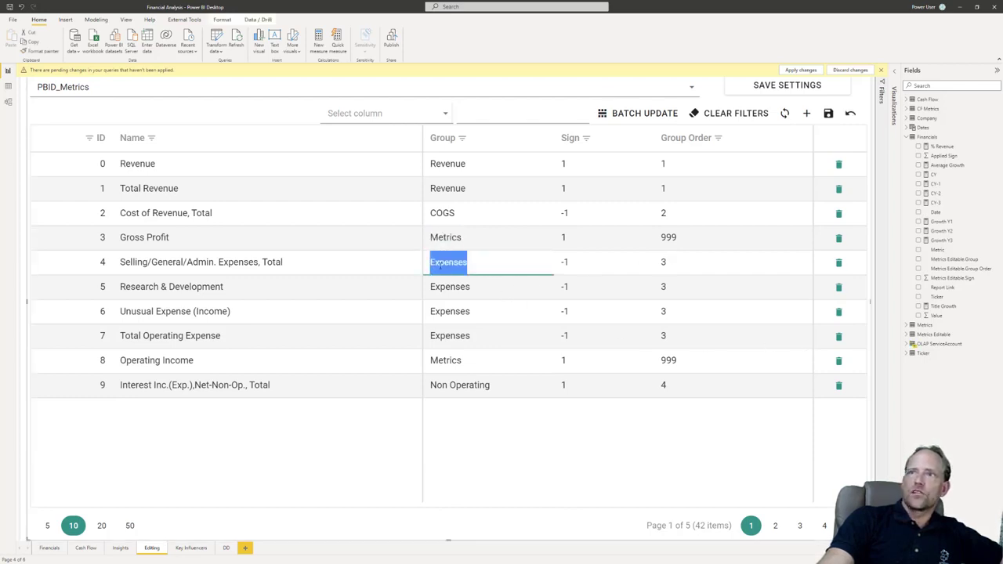
pyautogui.doubleClick(575, 271)
pyautogui.doubleClick(674, 265)
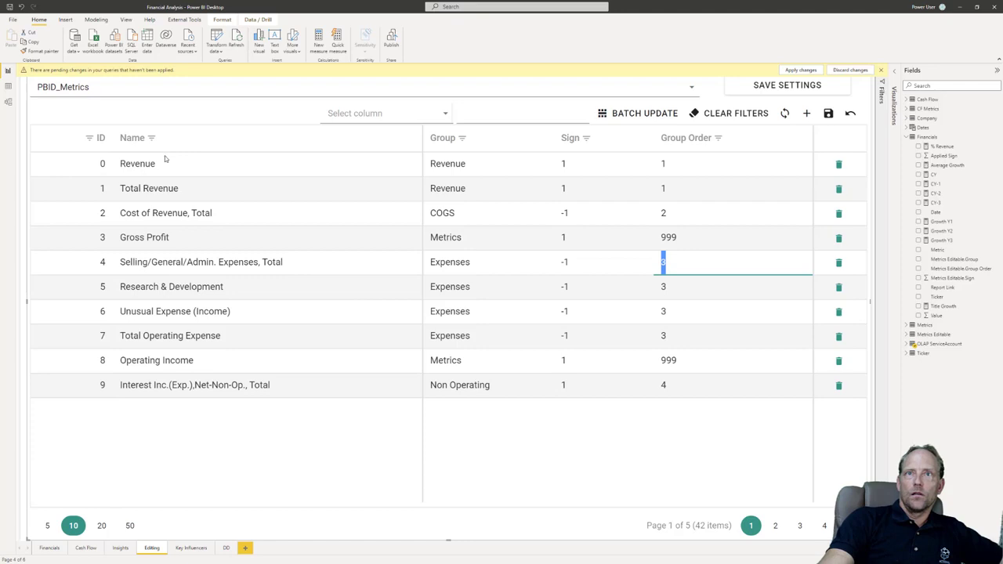
# Step: Examine the Metrics query in Power Query Editor, view the report's Financials page, and return to Power Query Editor
pyautogui.hotkey('alt', 'Tab')
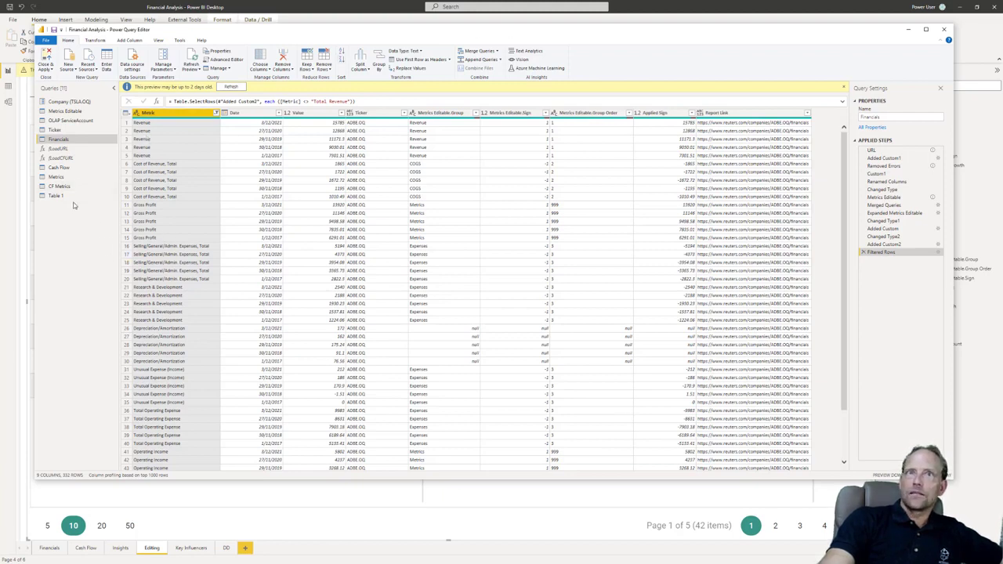
pyautogui.click(69, 177)
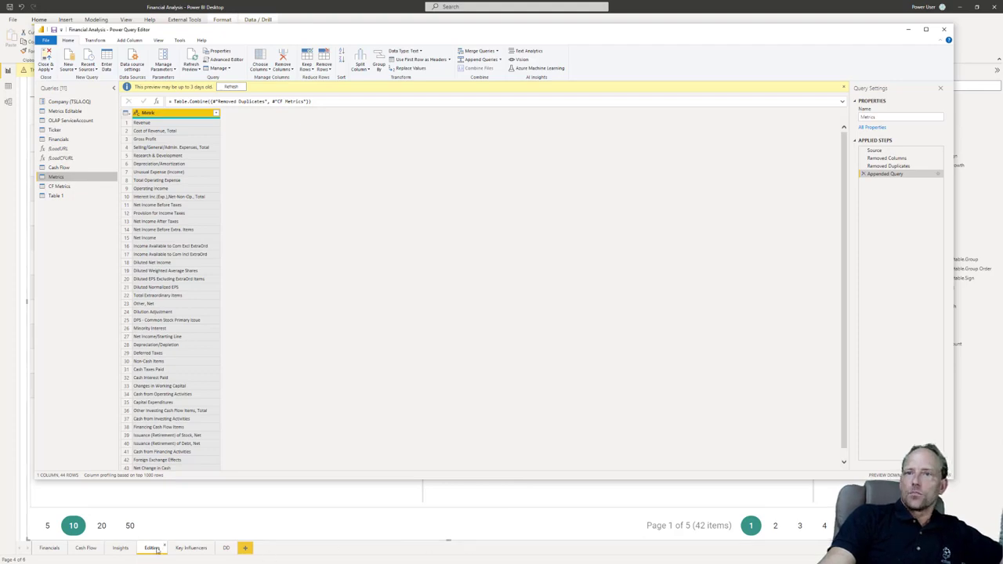
pyautogui.click(56, 548)
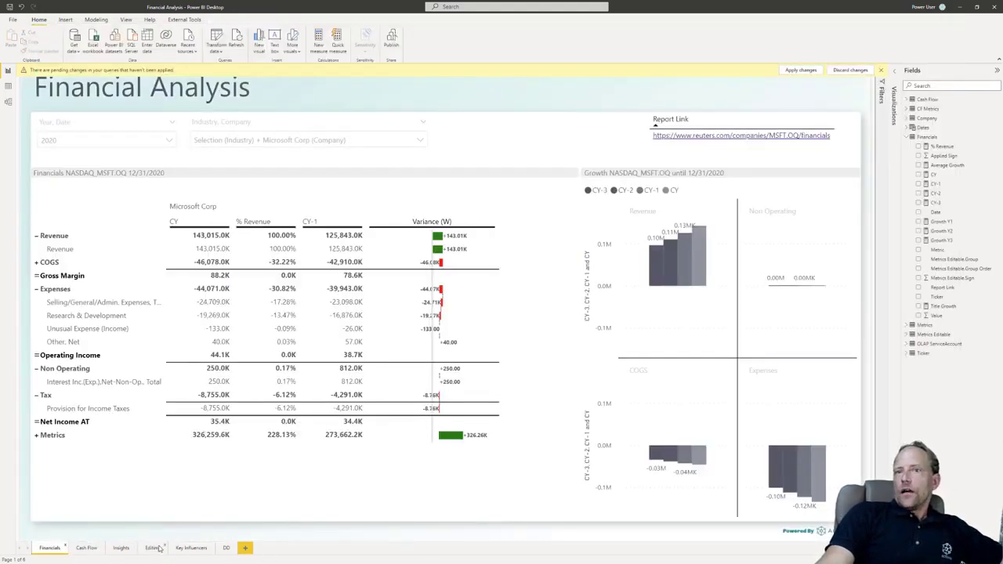
pyautogui.hotkey('alt', 'Tab')
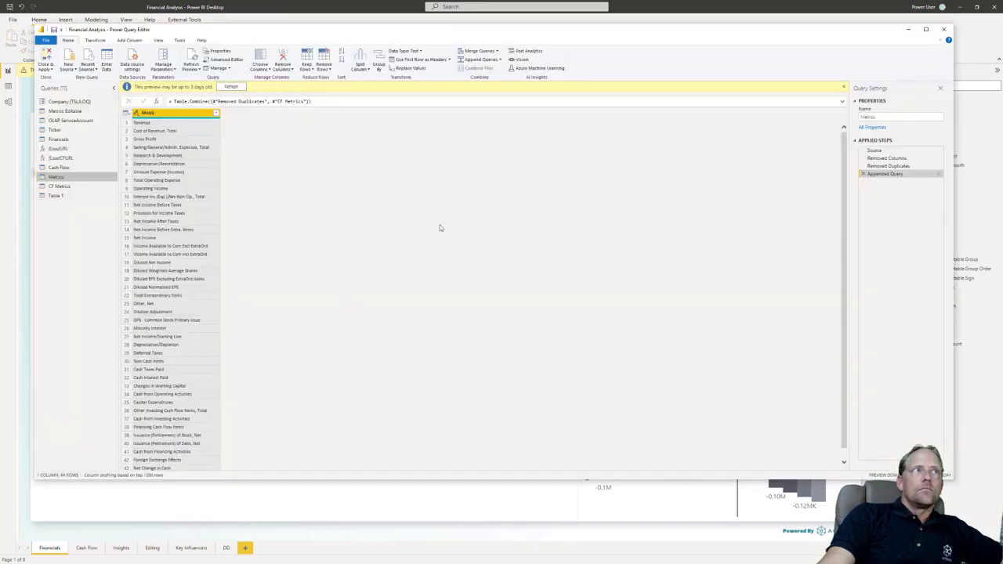
# Step: Examine the Financials query's merge steps, view the source table in Metrics Editable, and return to the Financials query
pyautogui.click(82, 140)
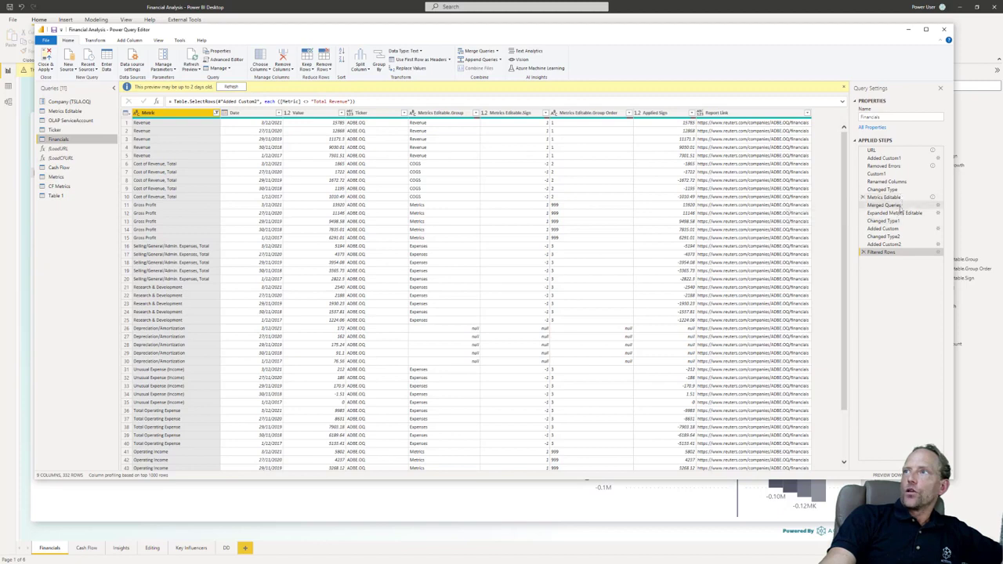
pyautogui.click(78, 112)
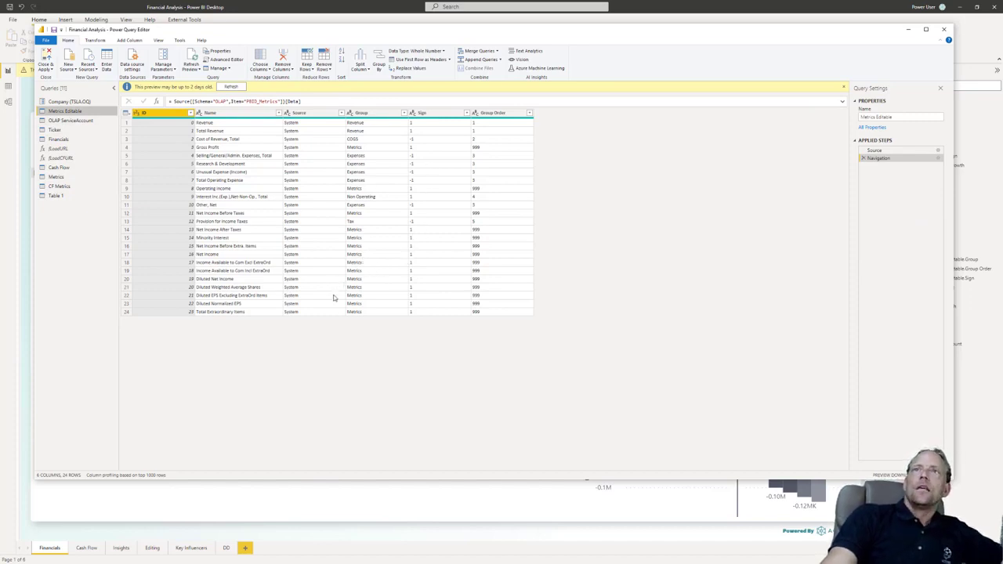
pyautogui.click(60, 139)
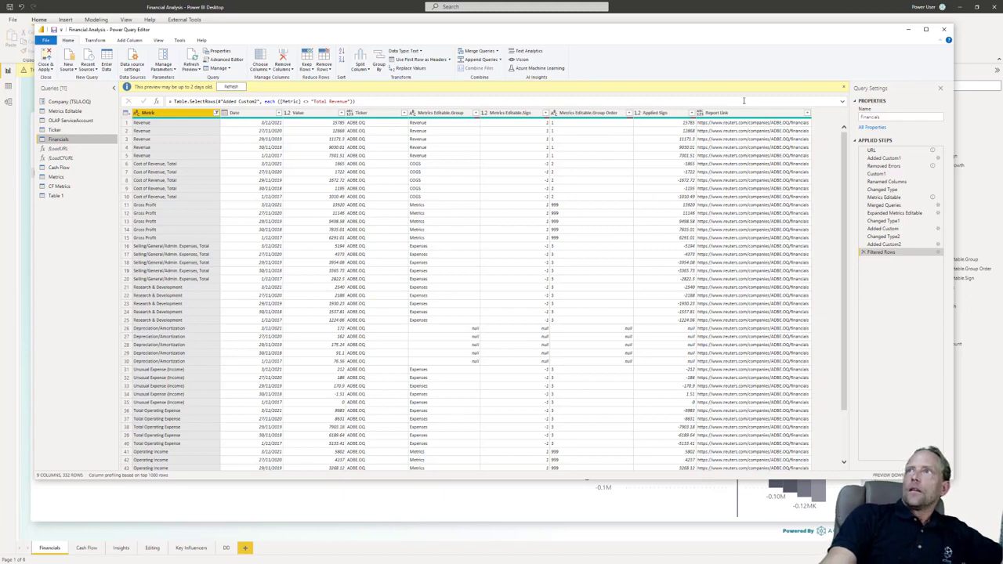
# Step: Examine the Added Custom2 formula by highlighting its full URL expression, the Reuters base address, and the [Ticker] reference
pyautogui.click(883, 245)
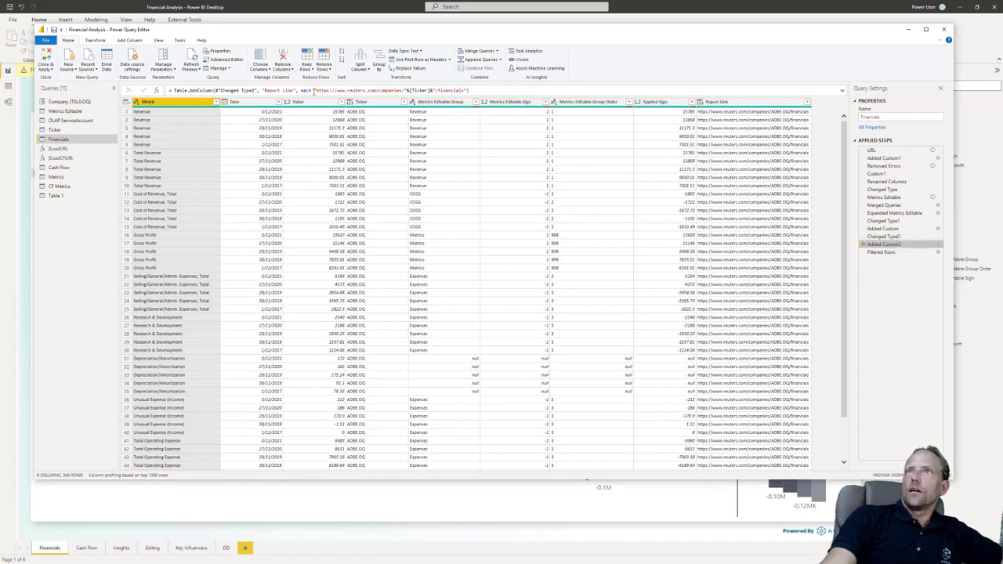
pyautogui.moveTo(318, 90); pyautogui.dragTo(474, 92)
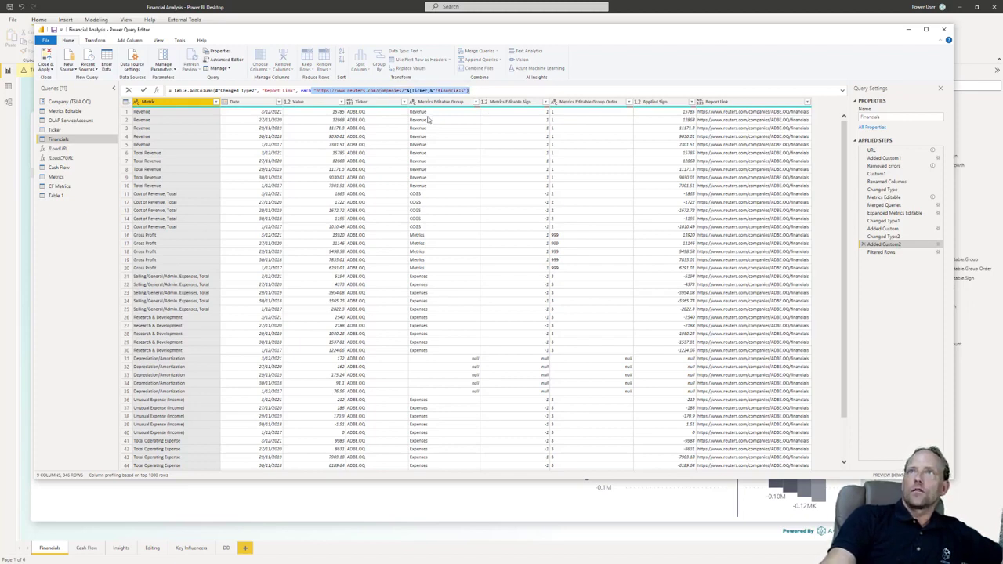
pyautogui.click(396, 92)
pyautogui.moveTo(407, 91); pyautogui.dragTo(316, 91)
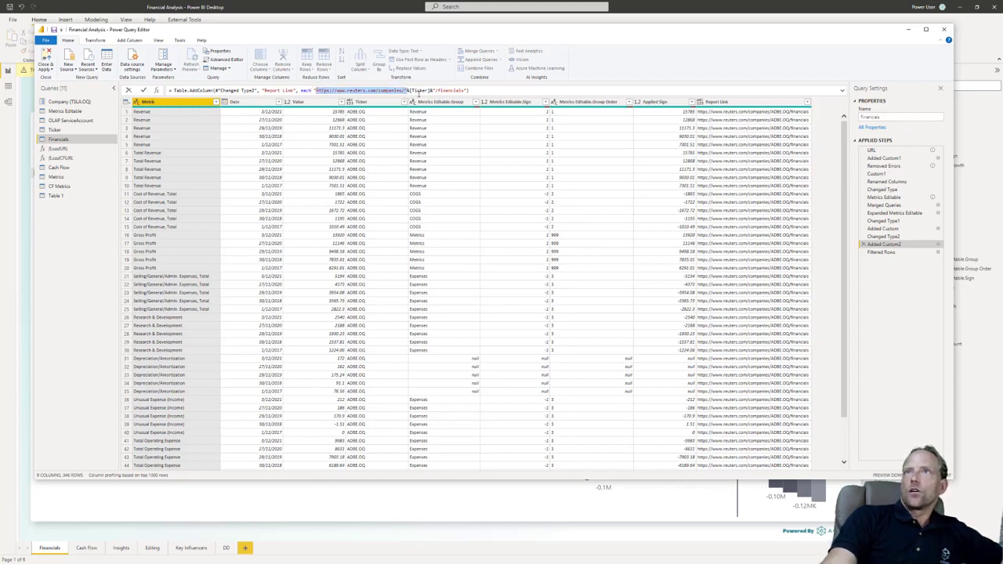
pyautogui.moveTo(430, 91); pyautogui.dragTo(407, 91)
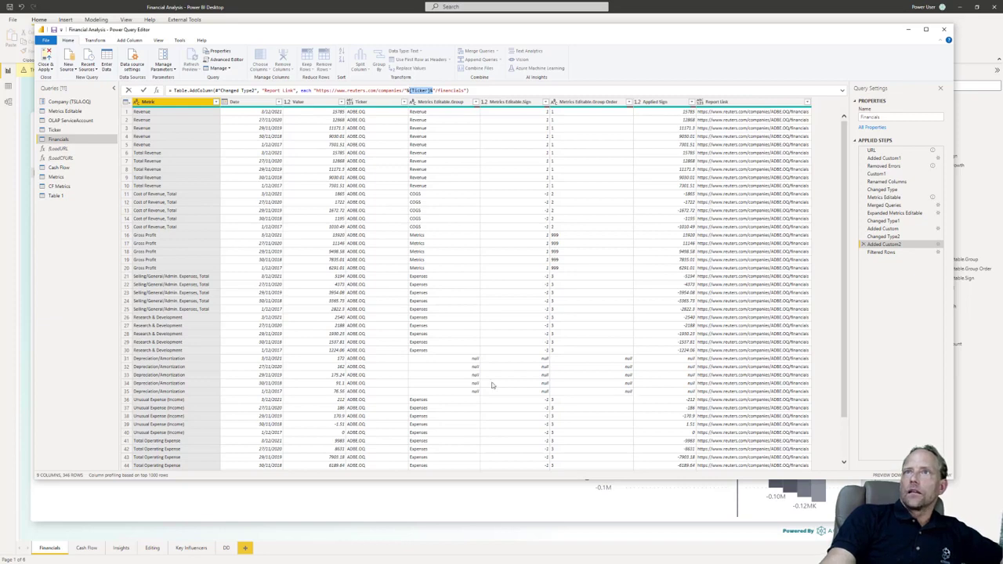
# Step: Open the Financials query's code in the Advanced Editor, examine the Ticker replication and fLoadURL lines, and close it
pyautogui.click(55, 140)
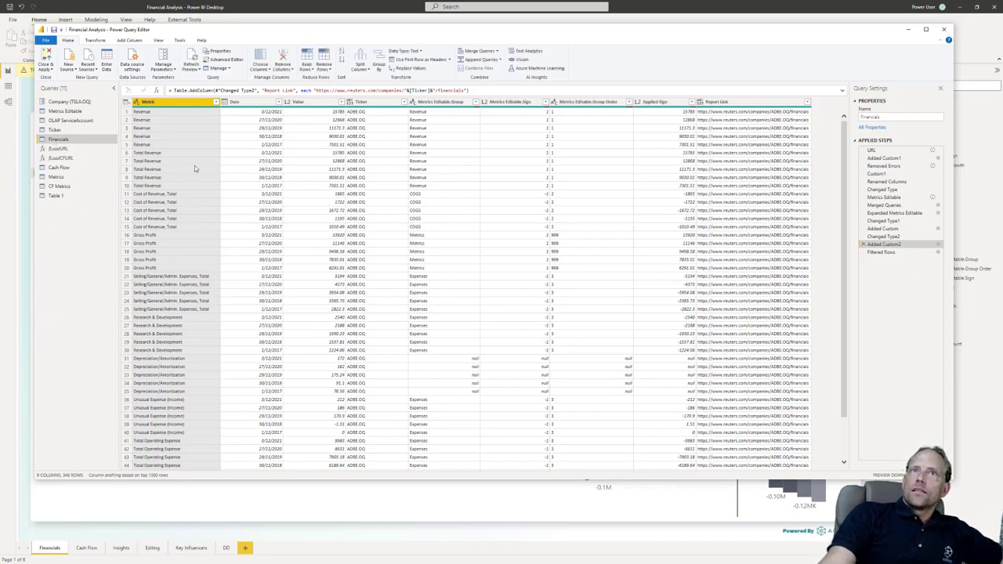
pyautogui.click(231, 63)
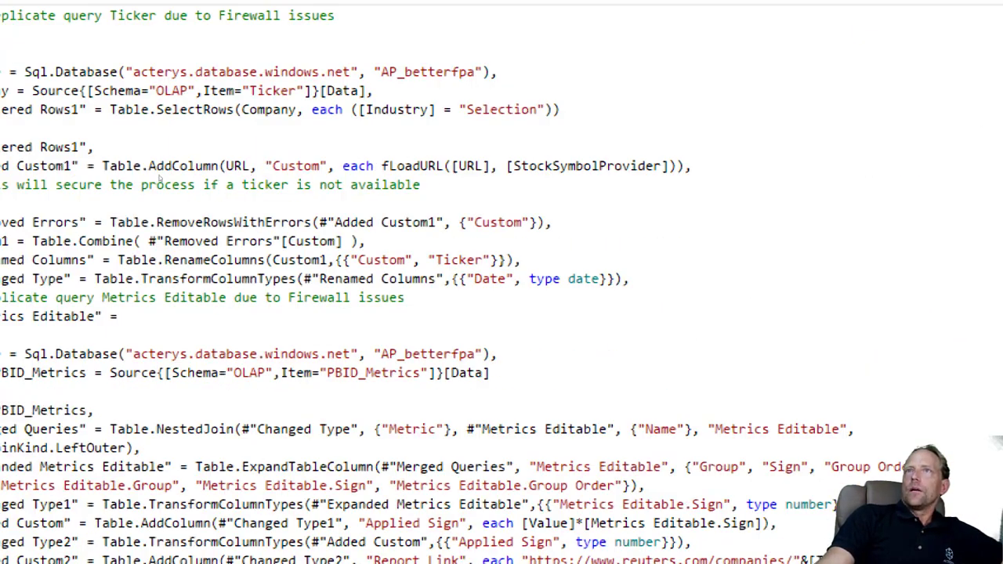
pyautogui.click(421, 192)
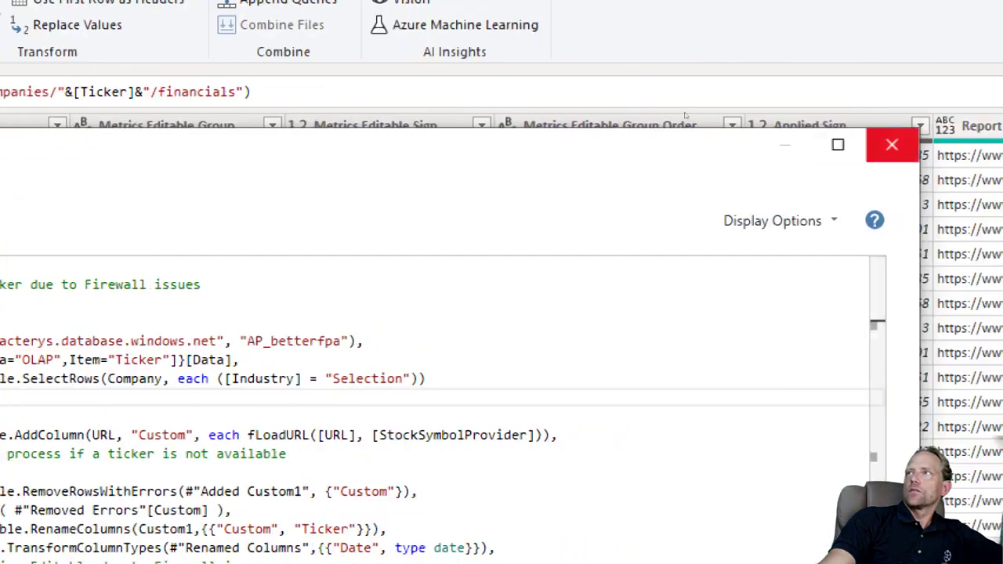
pyautogui.click(888, 143)
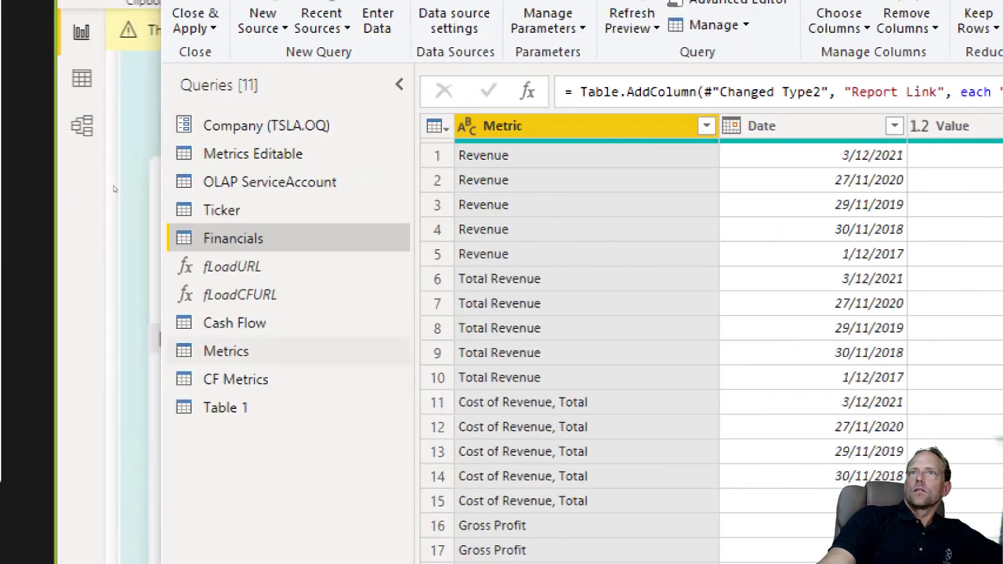
# Step: Examine the fLoadURL function's code, close its editor, and narrow and reposition the Power Query Editor window
pyautogui.click(232, 267)
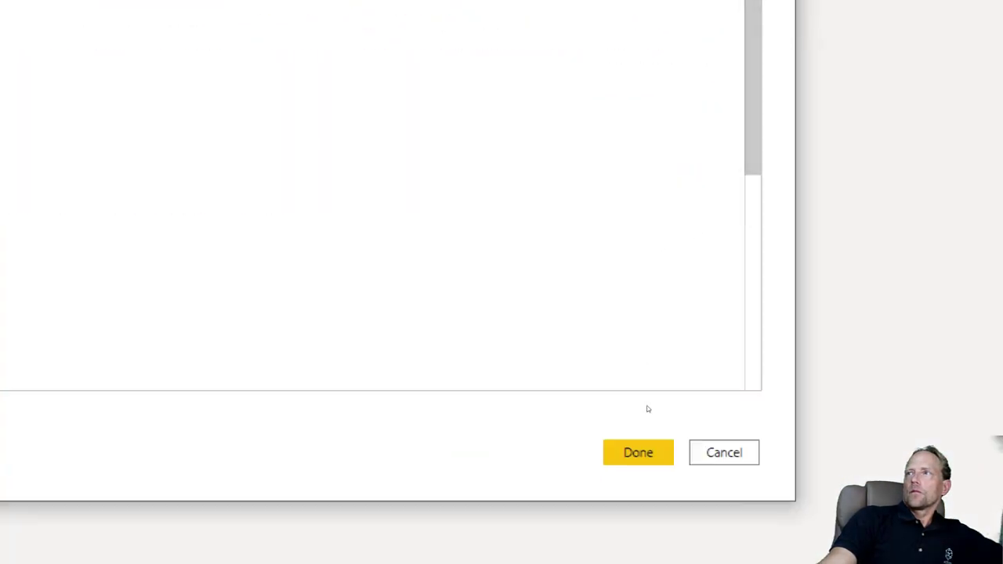
pyautogui.click(638, 495)
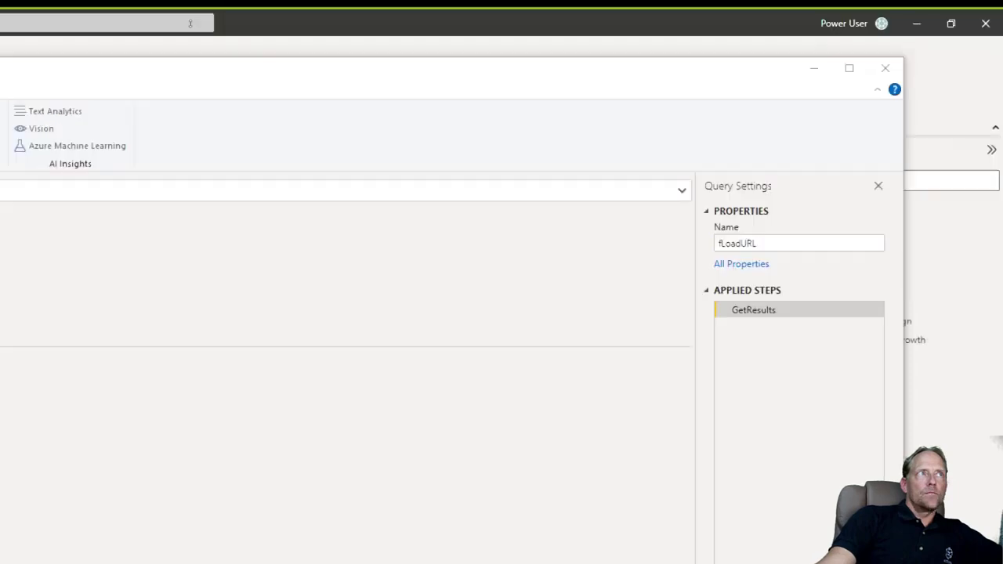
pyautogui.moveTo(33, 93); pyautogui.dragTo(88, 92)
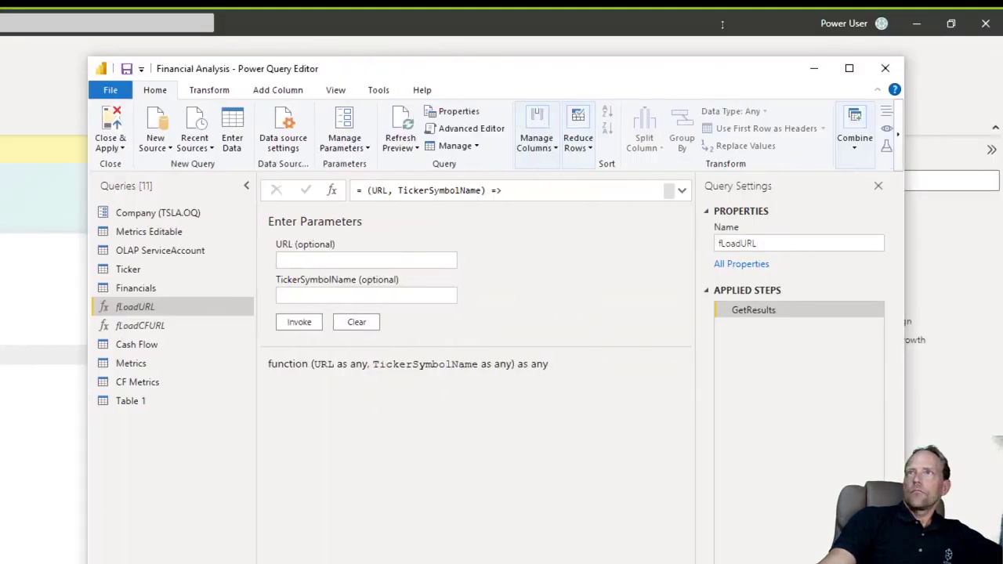
pyautogui.moveTo(701, 69); pyautogui.dragTo(702, 58)
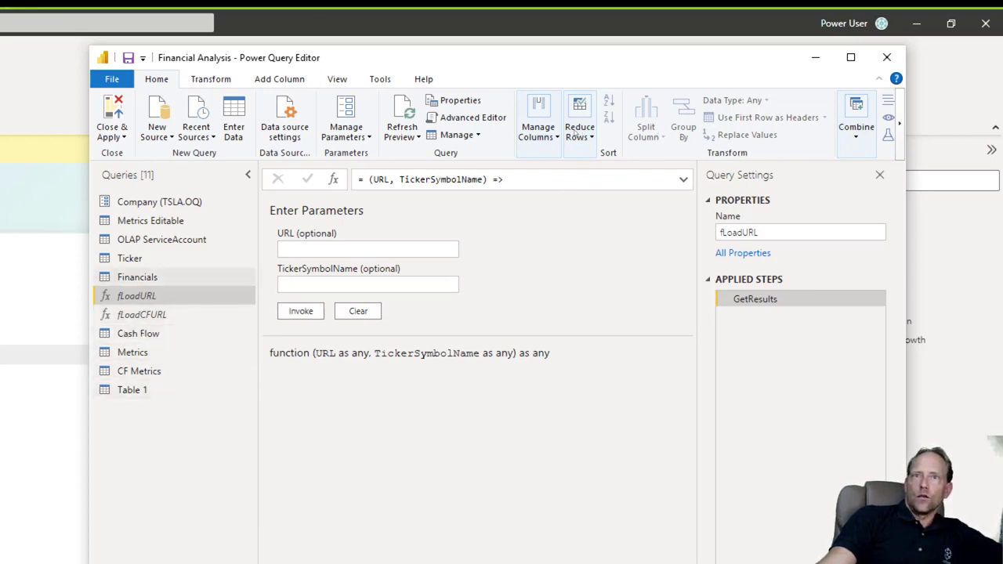
# Step: Examine the Ticker query's filter where Industry equals Selection, widen the preview and editor window, and return to the Financials query
pyautogui.click(132, 259)
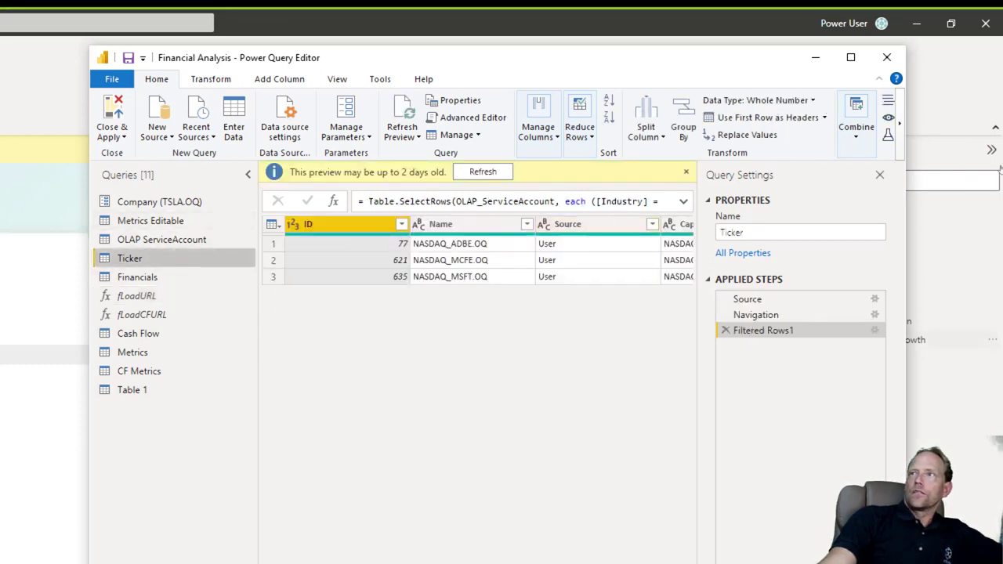
pyautogui.moveTo(697, 259); pyautogui.dragTo(788, 258)
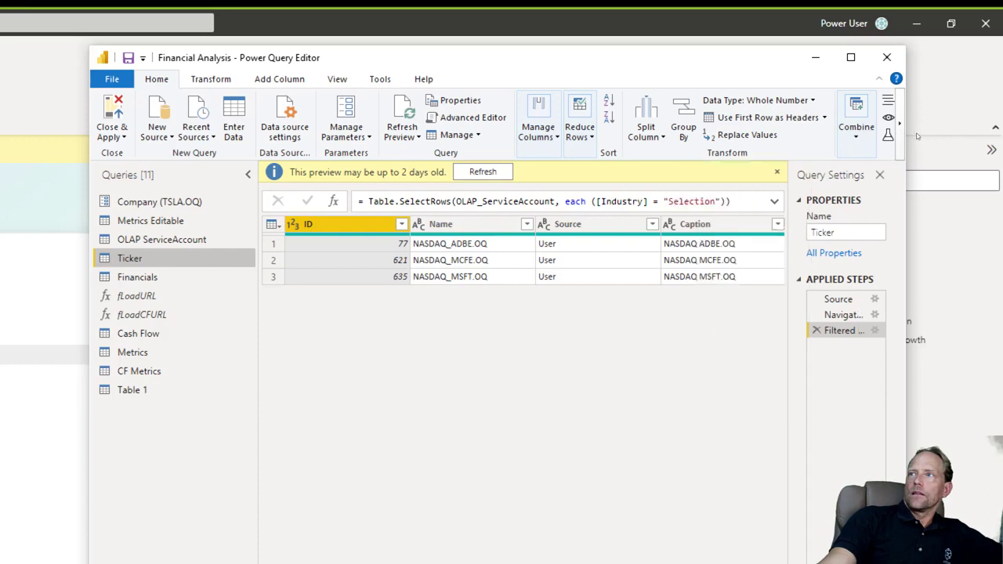
pyautogui.click(943, 165)
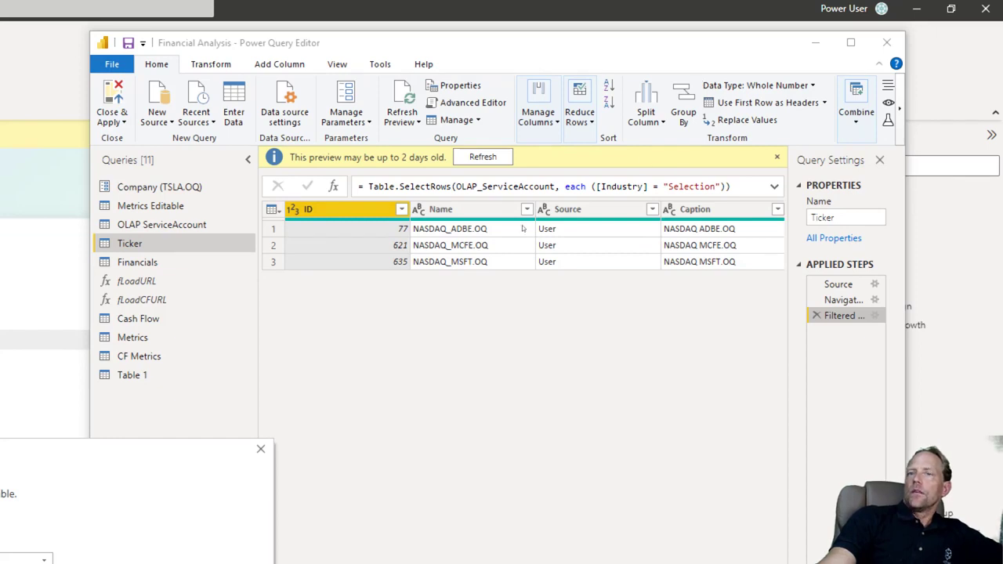
pyautogui.moveTo(91, 451); pyautogui.dragTo(739, 62)
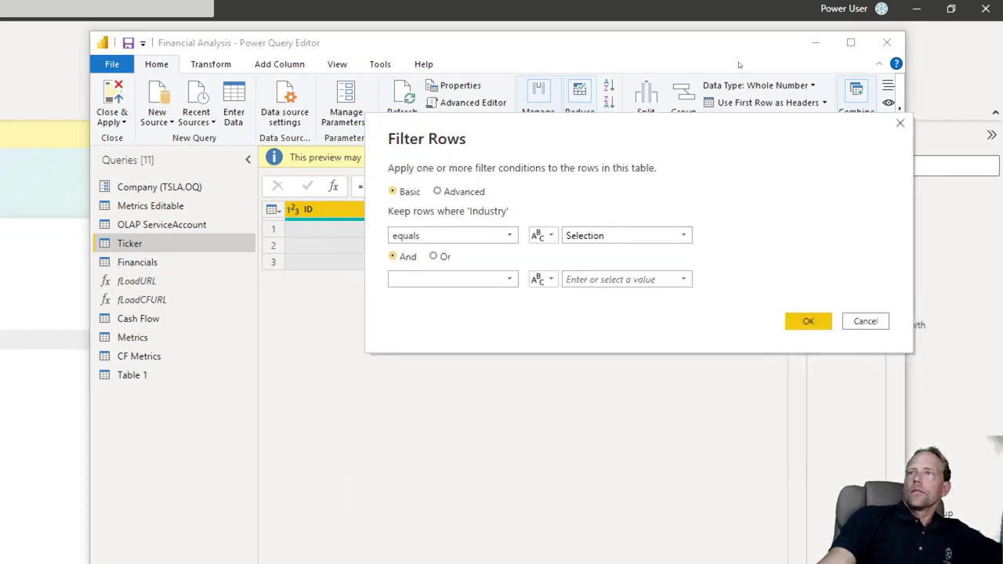
pyautogui.press('Return')
pyautogui.moveTo(955, 145); pyautogui.dragTo(1000, 145)
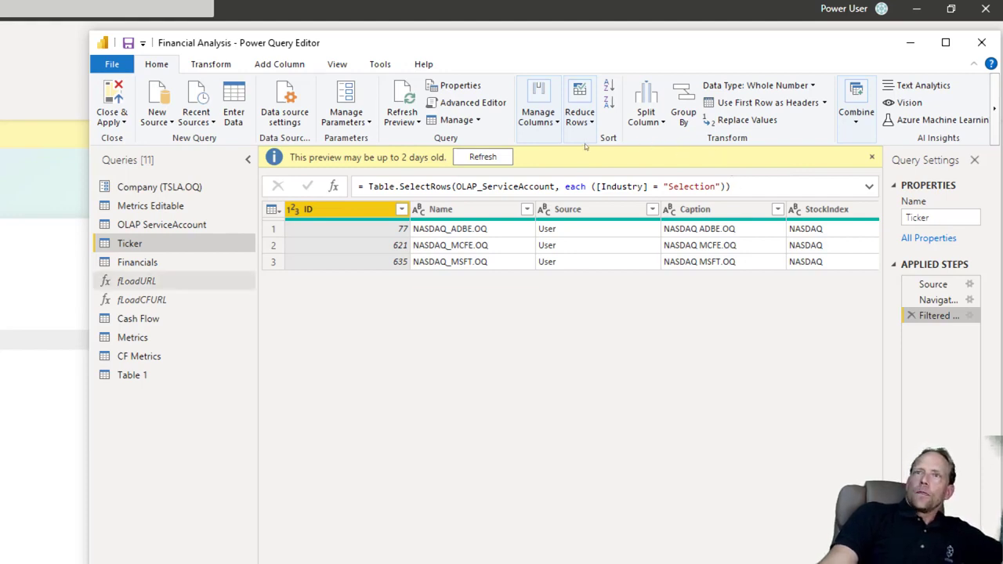
pyautogui.press('Down')
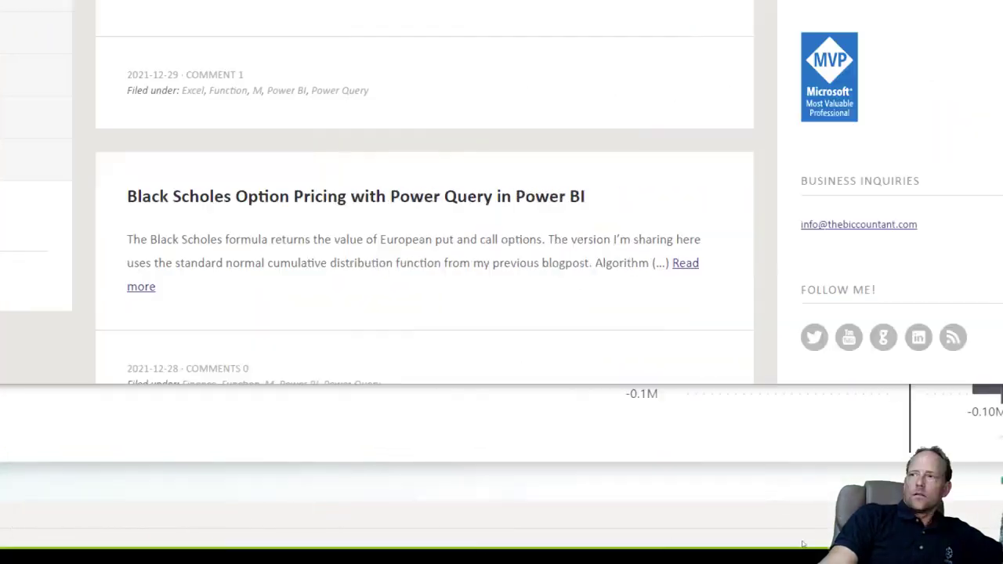
# Step: Show The BIccountant website and the income statement on Reuters' Microsoft Corporation financials page
pyautogui.click(774, 509)
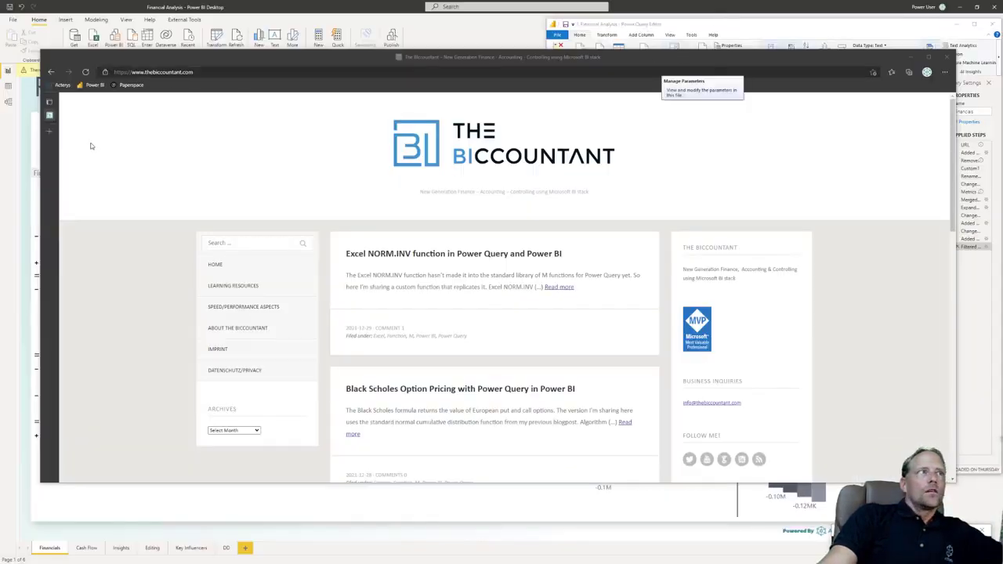
pyautogui.hotkey('alt', 'Tab')
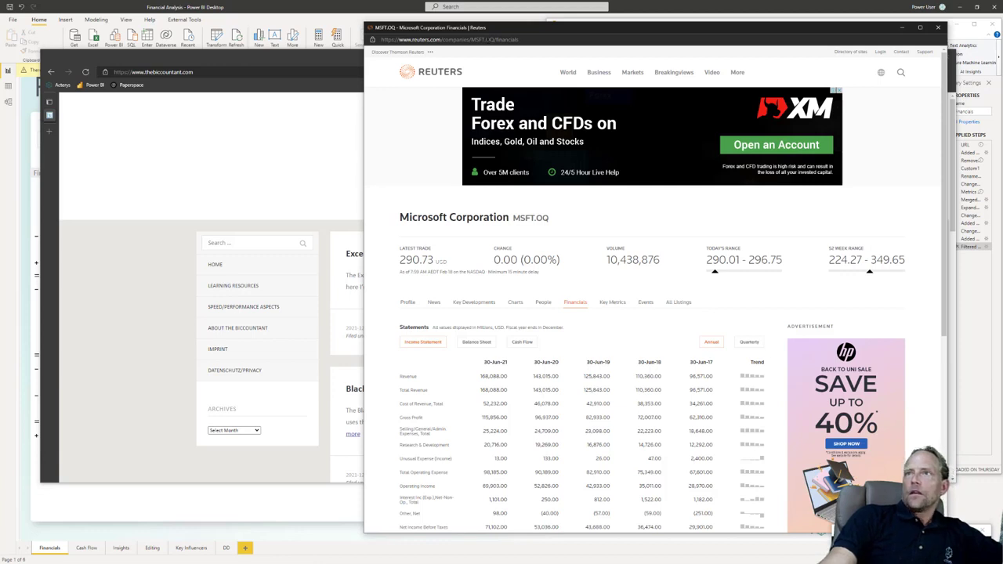
pyautogui.scroll(-1, 558, 196)
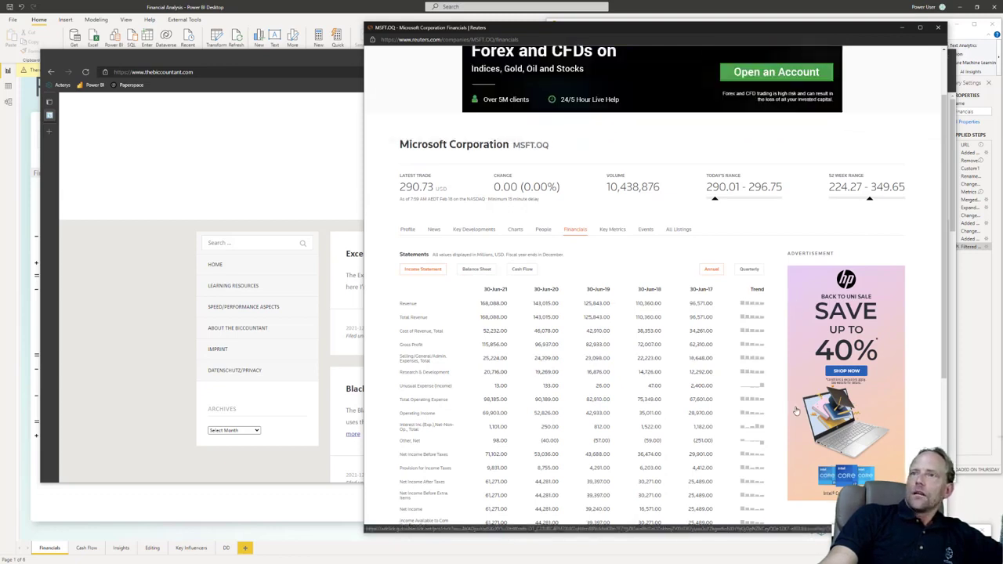
# Step: Reposition and widen the Power Query Editor window, widen its Query Settings area, and view the Financials query's Added Custom1 step
pyautogui.click(962, 348)
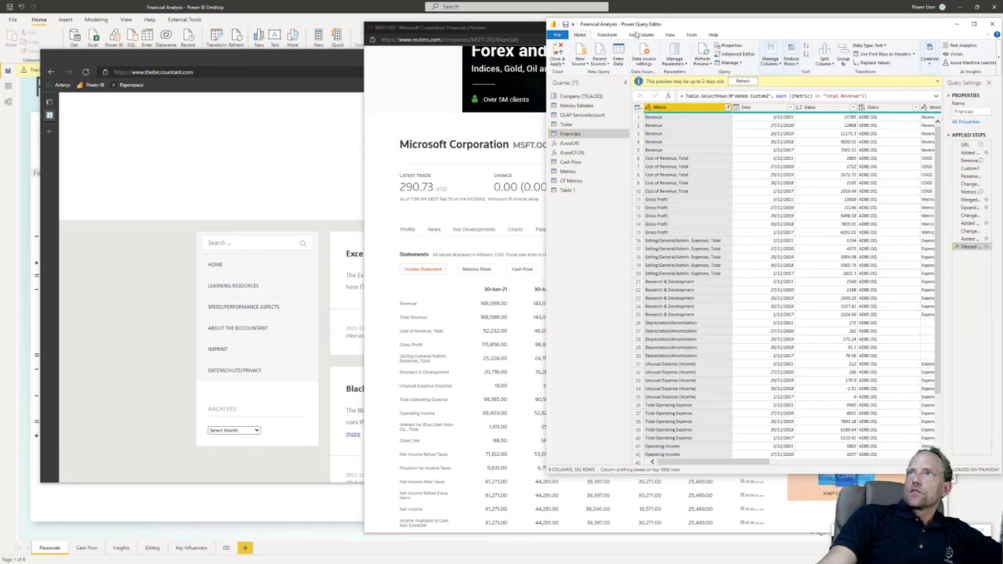
pyautogui.moveTo(672, 29); pyautogui.dragTo(417, 35)
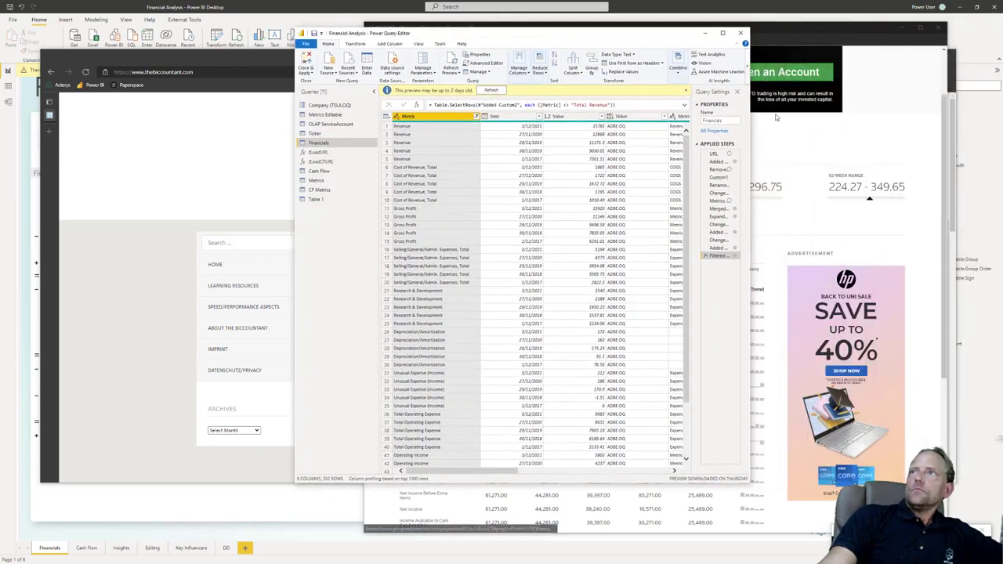
pyautogui.moveTo(750, 123); pyautogui.dragTo(914, 123)
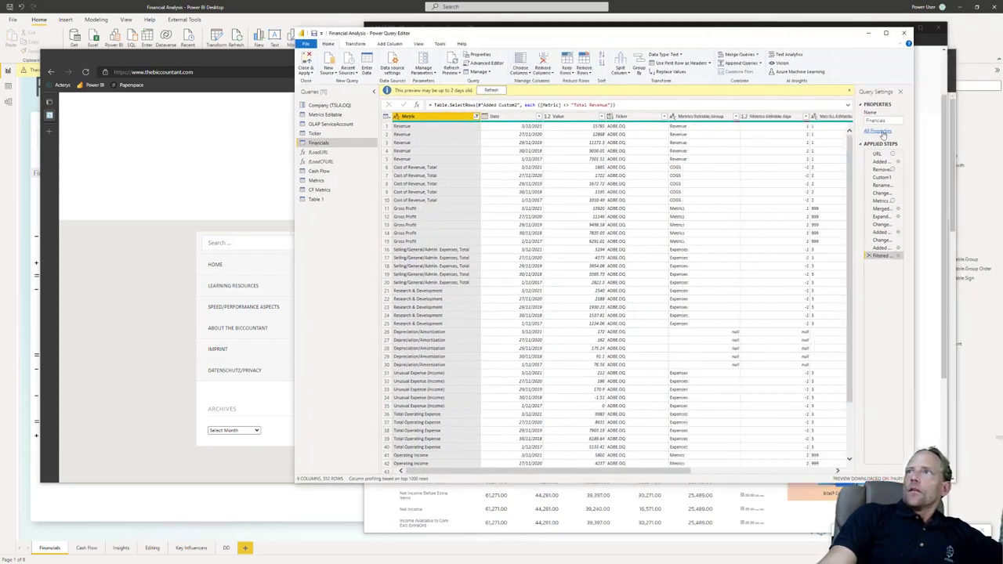
pyautogui.moveTo(855, 168); pyautogui.dragTo(815, 169)
pyautogui.click(847, 162)
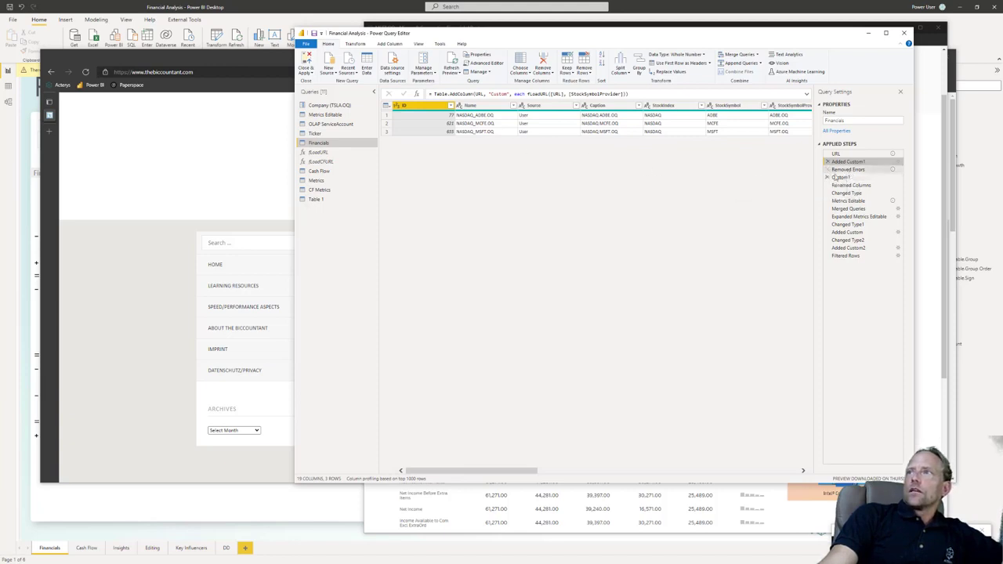
# Step: Open the Financials query's code in the Advanced Editor, examine the Removed Errors line and the fLoadURL call, and close it
pyautogui.click(485, 63)
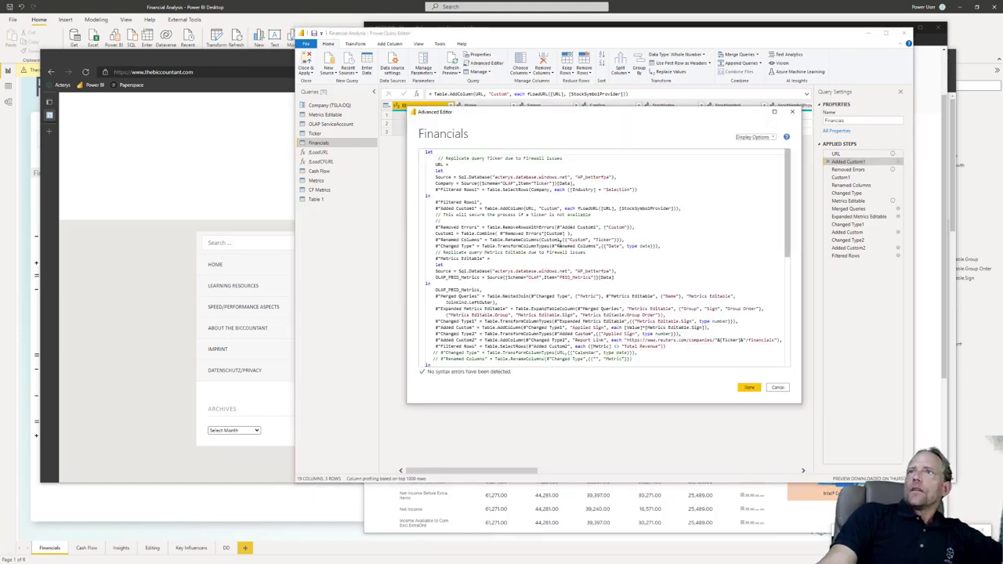
pyautogui.moveTo(639, 227); pyautogui.dragTo(432, 227)
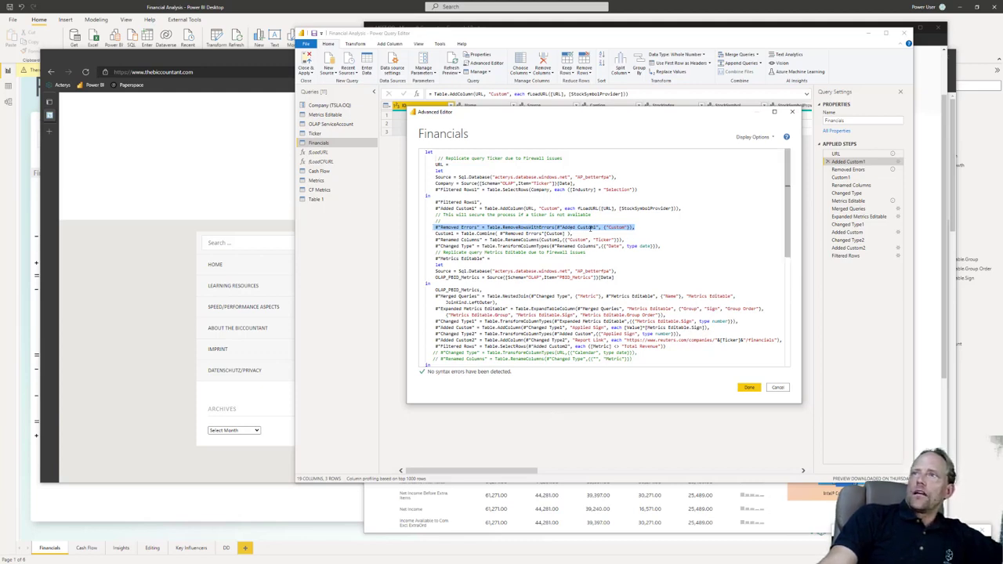
pyautogui.moveTo(561, 228)
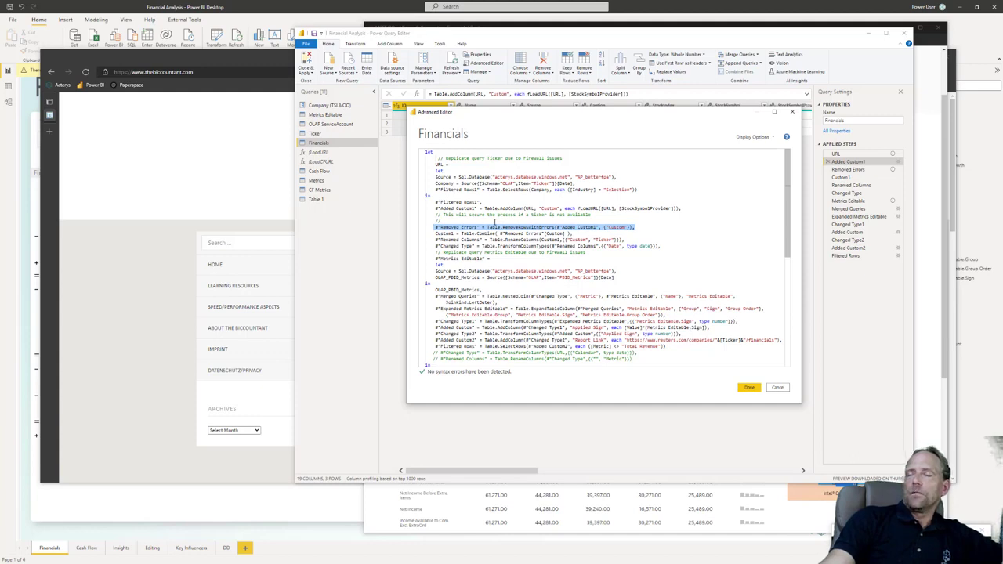
pyautogui.click(636, 228)
pyautogui.moveTo(637, 228); pyautogui.dragTo(461, 228)
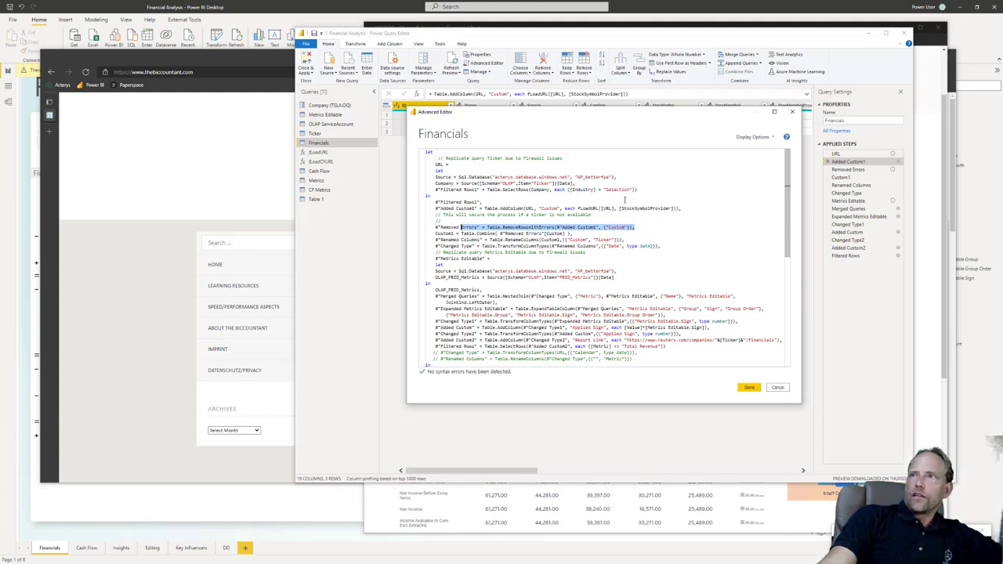
pyautogui.moveTo(577, 208); pyautogui.dragTo(667, 209)
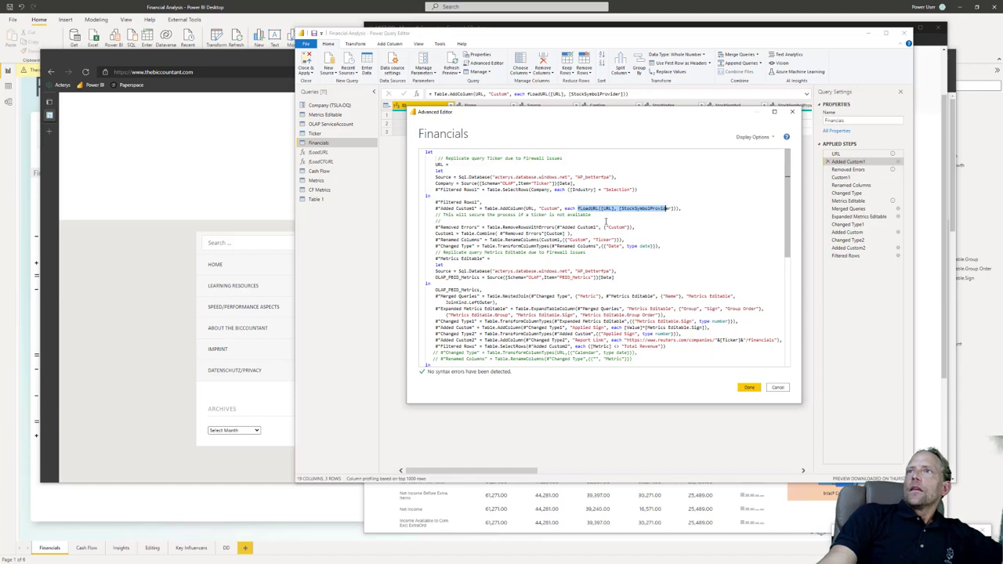
pyautogui.moveTo(580, 227); pyautogui.dragTo(488, 232)
pyautogui.click(517, 228)
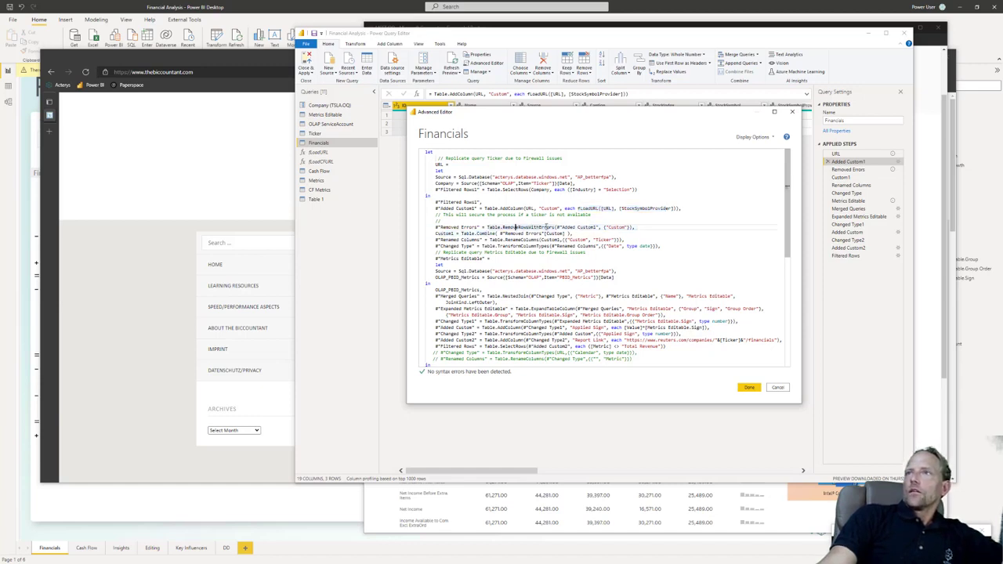
pyautogui.moveTo(580, 227)
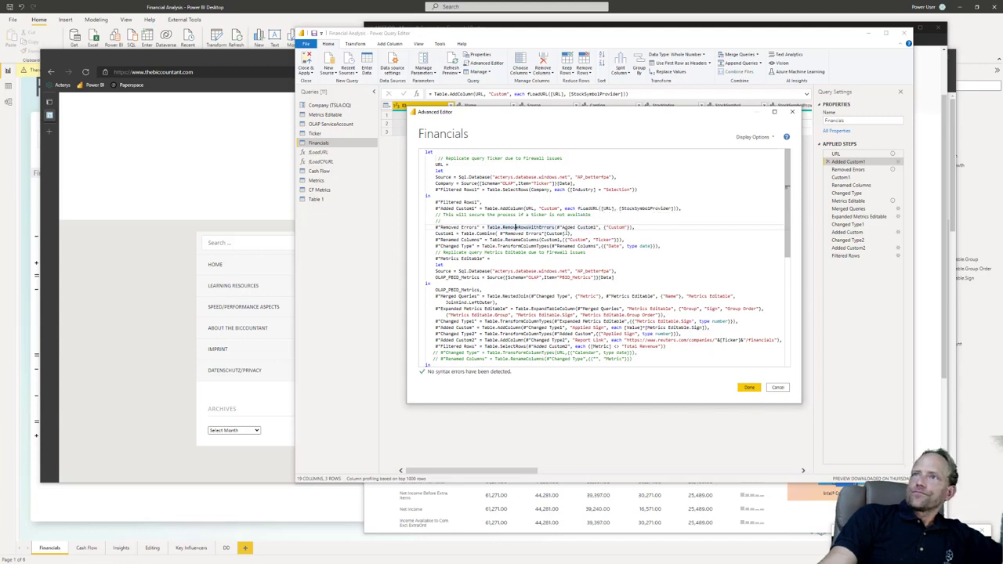
pyautogui.click(530, 240)
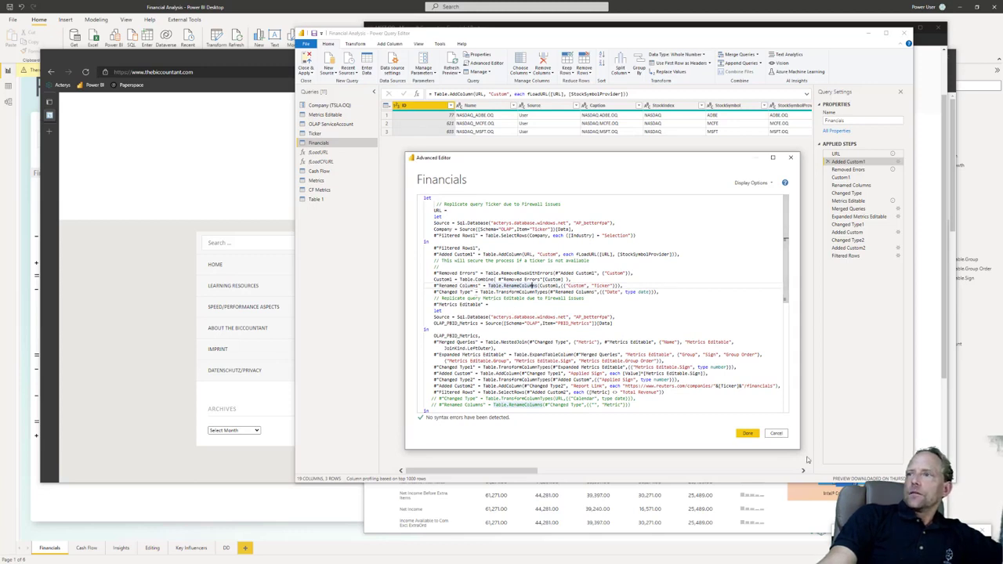
pyautogui.click(778, 434)
# Step: View the Financials query's Filtered Rows result and compare it with Microsoft's income statement on Reuters
pyautogui.click(846, 257)
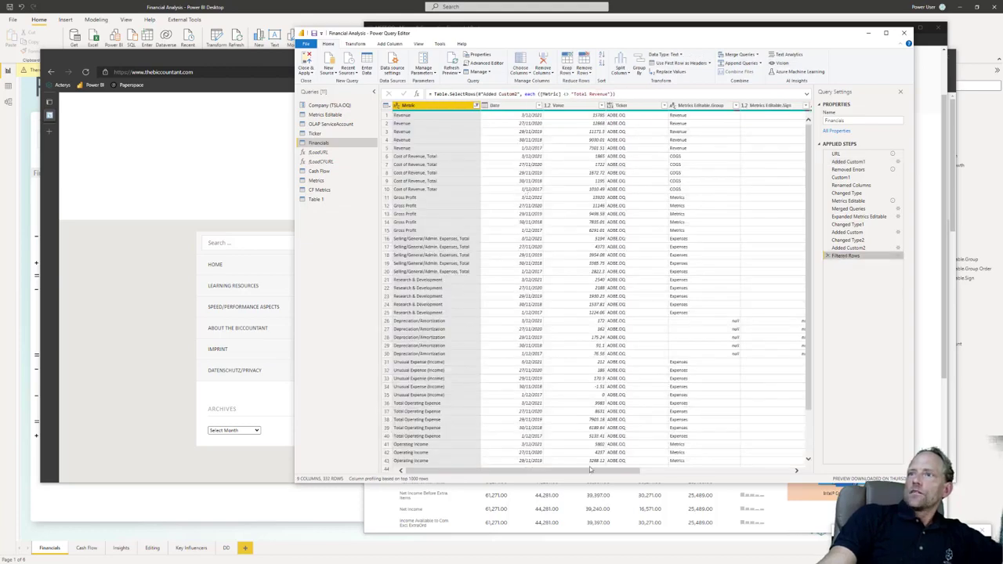
pyautogui.moveTo(588, 474); pyautogui.dragTo(544, 481)
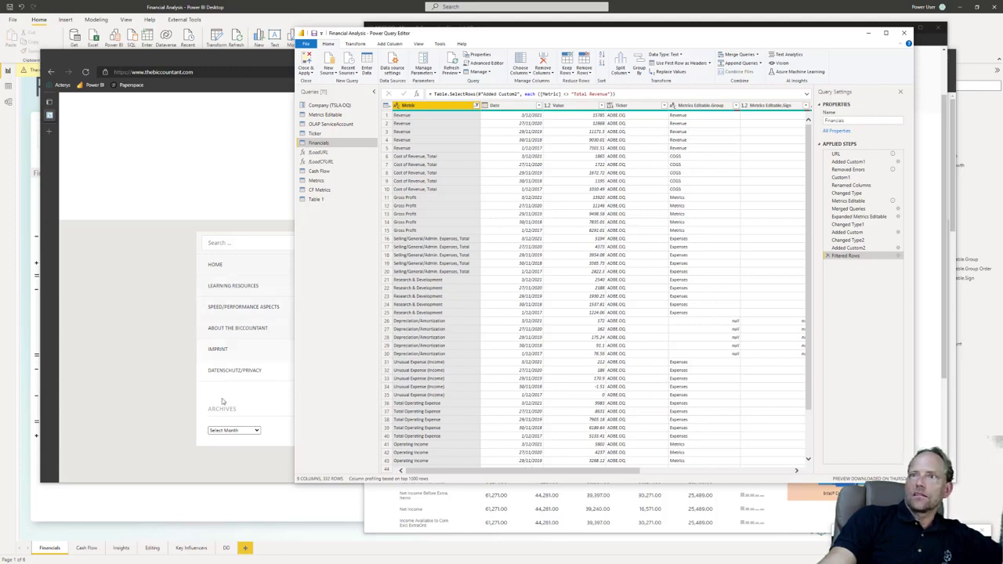
pyautogui.click(375, 509)
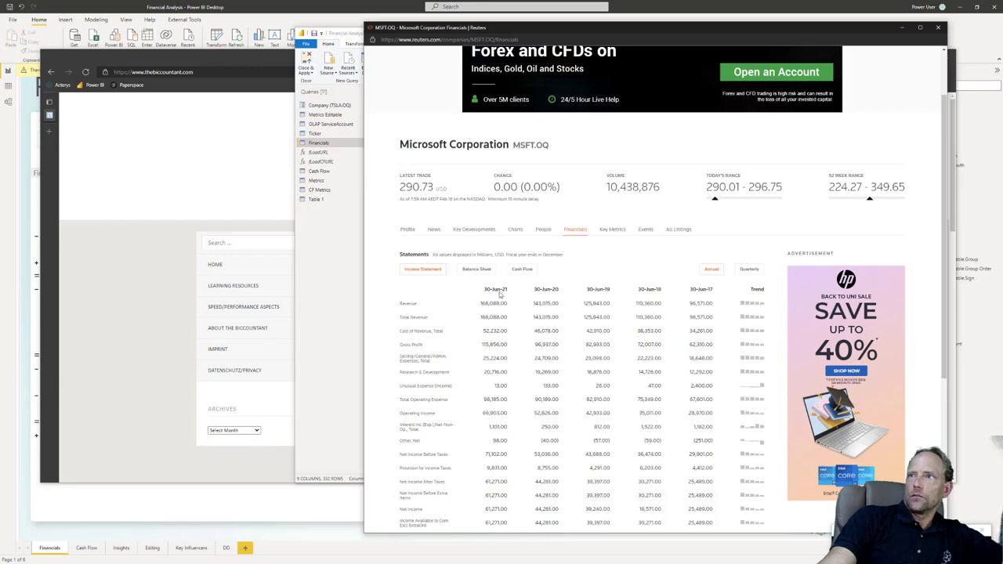
pyautogui.click(299, 258)
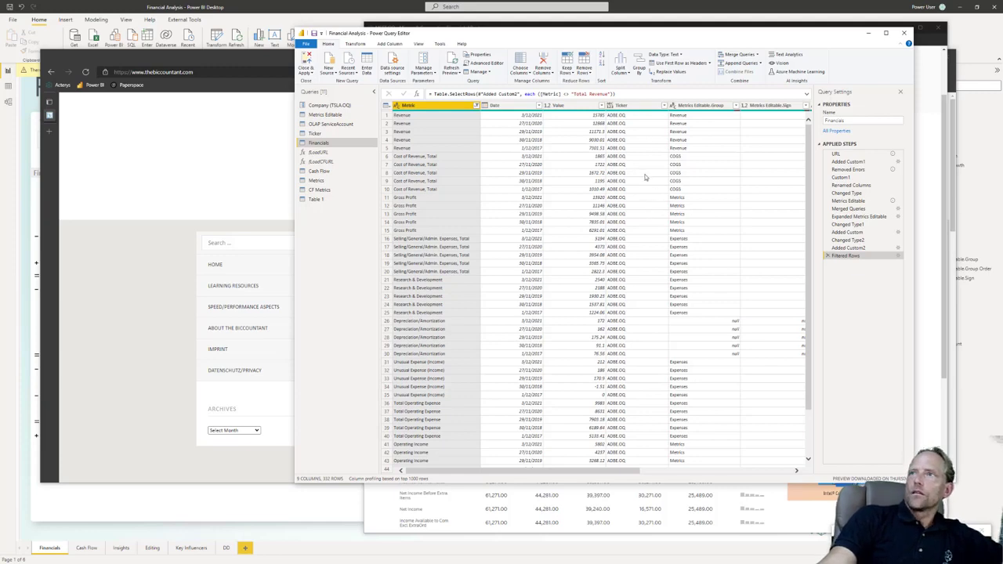
# Step: Examine the Financials code in the Advanced Editor alongside The BIccountant site and the Reuters income statement, and close the editor
pyautogui.click(484, 63)
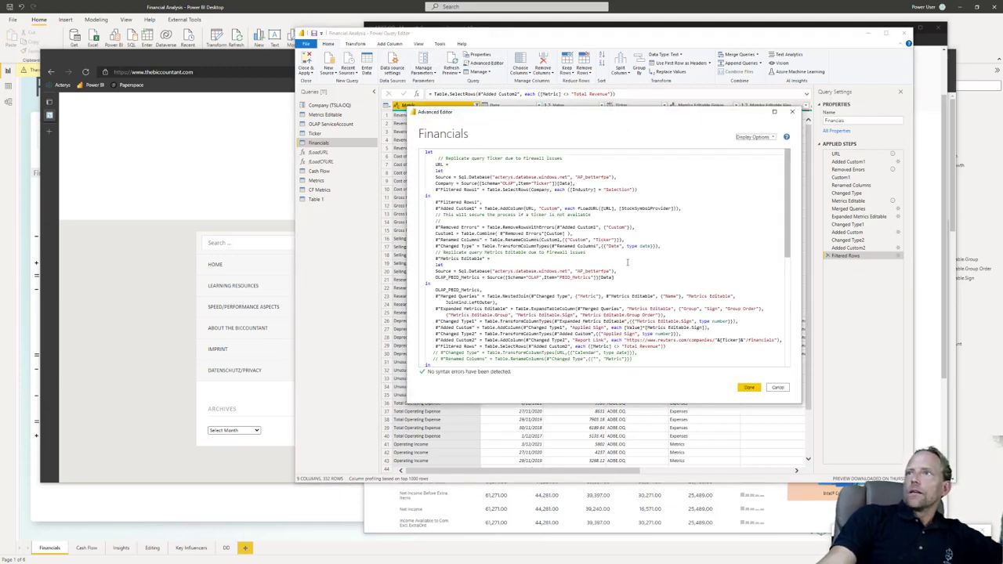
pyautogui.click(622, 241)
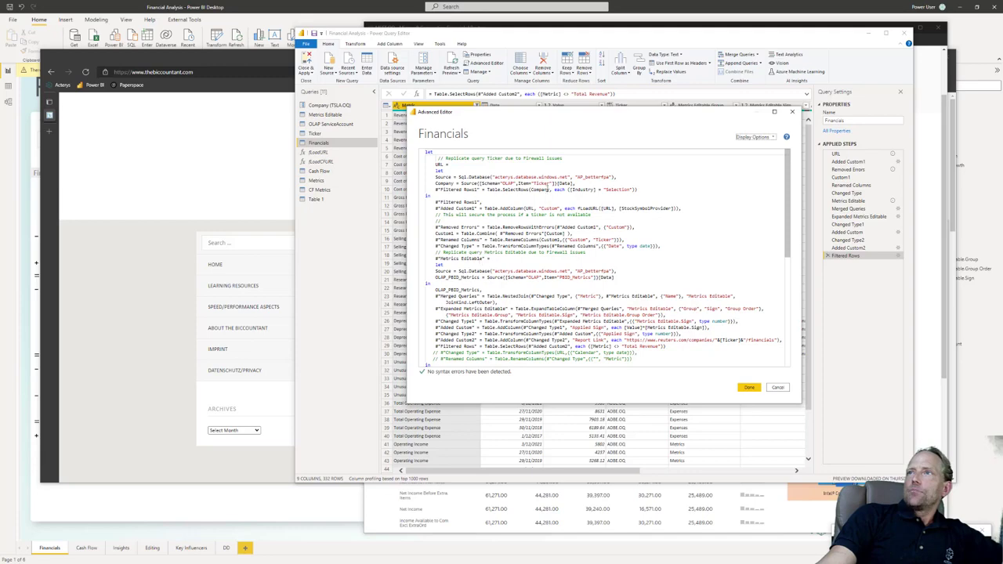
pyautogui.click(202, 344)
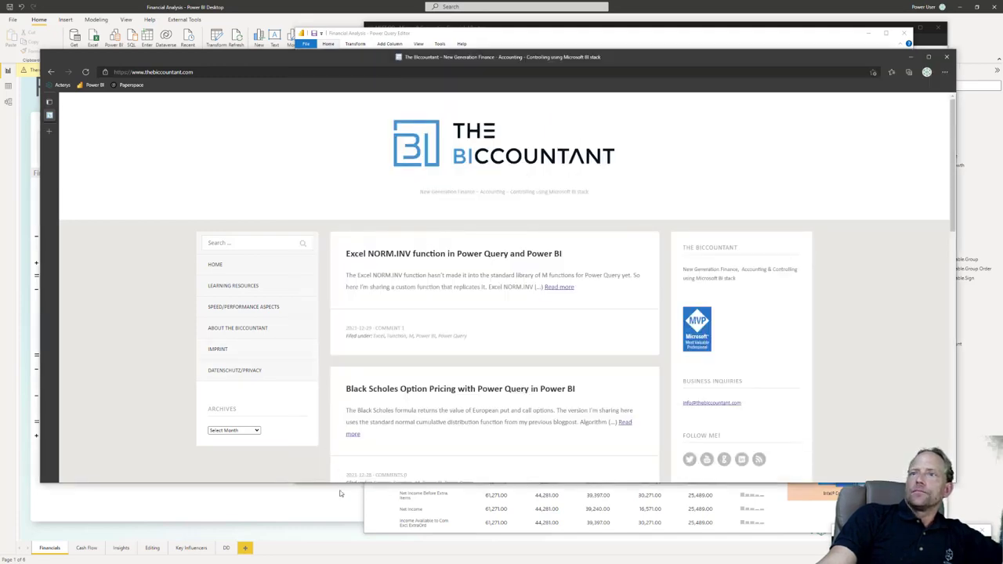
pyautogui.click(366, 515)
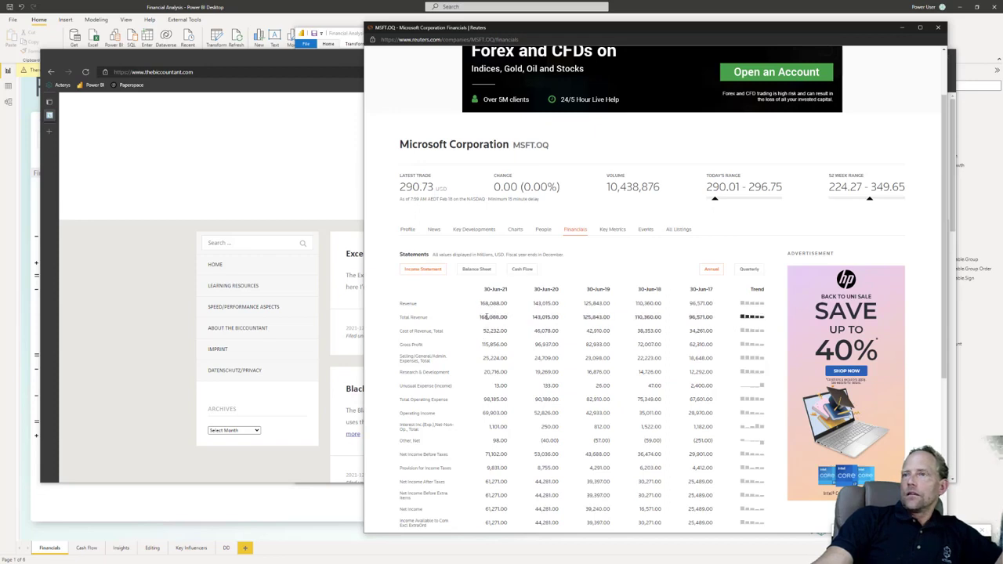
pyautogui.click(329, 210)
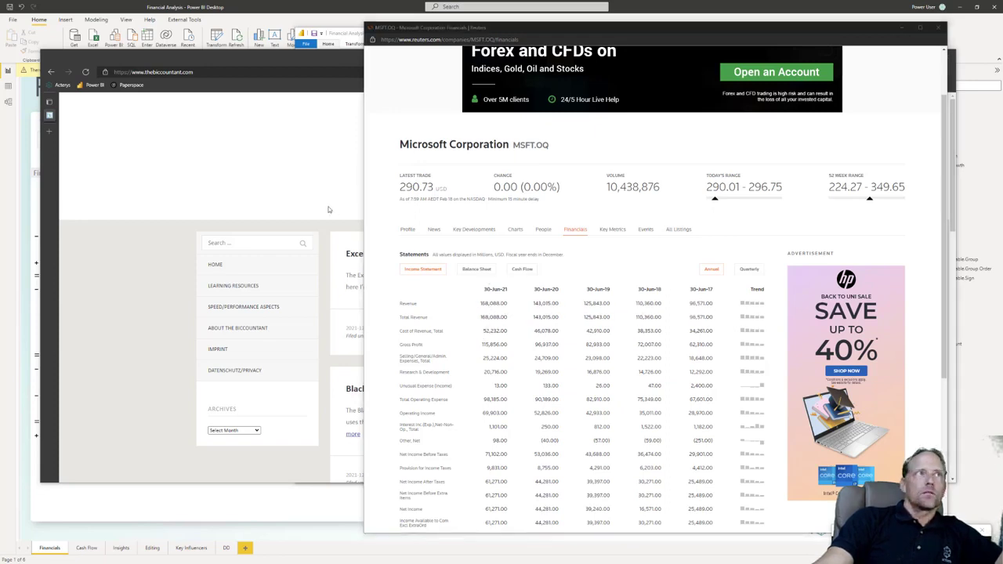
pyautogui.hotkey('alt', 'Tab')
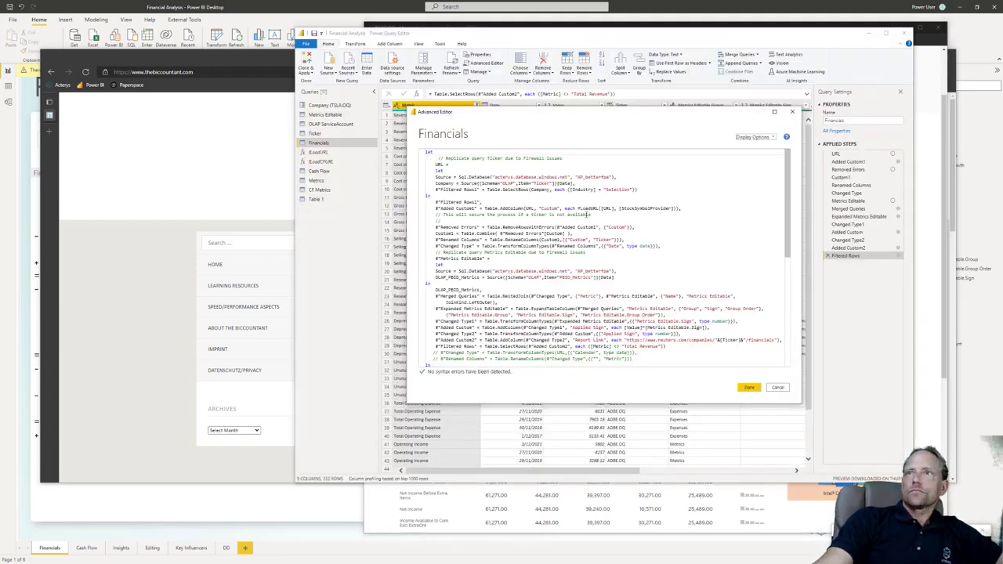
pyautogui.click(778, 387)
# Step: Examine the further columns of the Financials query's result, including the Metrics Editable group and sign
pyautogui.moveTo(598, 472)
pyautogui.mouseDown()
pyautogui.moveTo(614, 476)
pyautogui.moveTo(592, 474)
pyautogui.mouseUp()
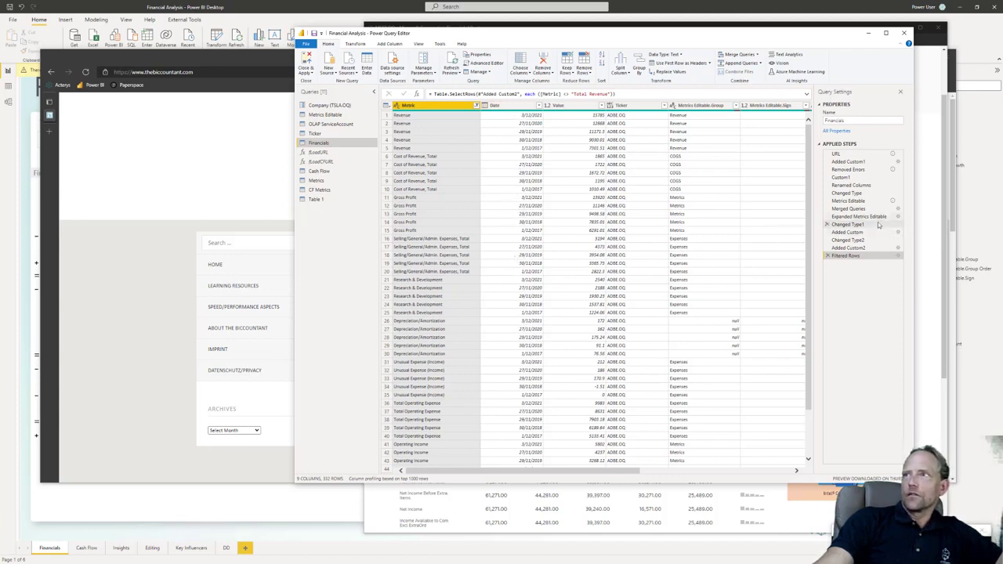
pyautogui.hscroll(5, 629, 467)
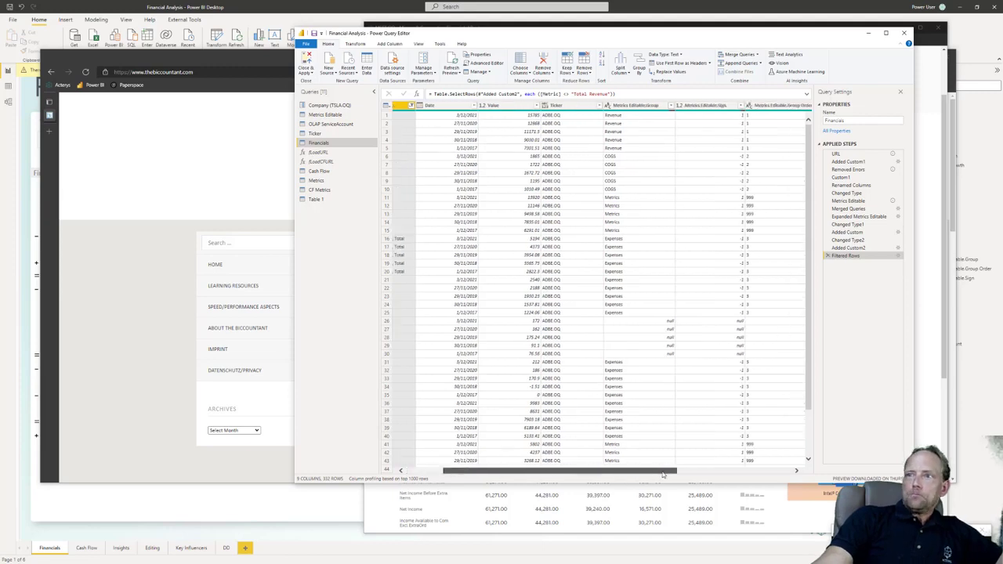
pyautogui.hscroll(-5, 656, 487)
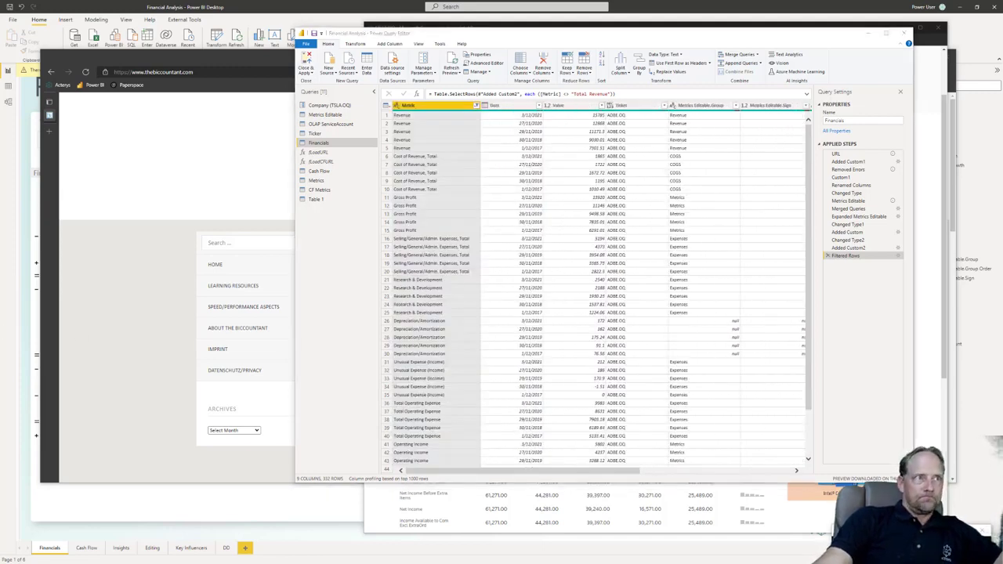
# Step: Switch to the presentation slide show and advance past the Modelling slide
pyautogui.hotkey('alt', 'Tab')
pyautogui.click(404, 372)
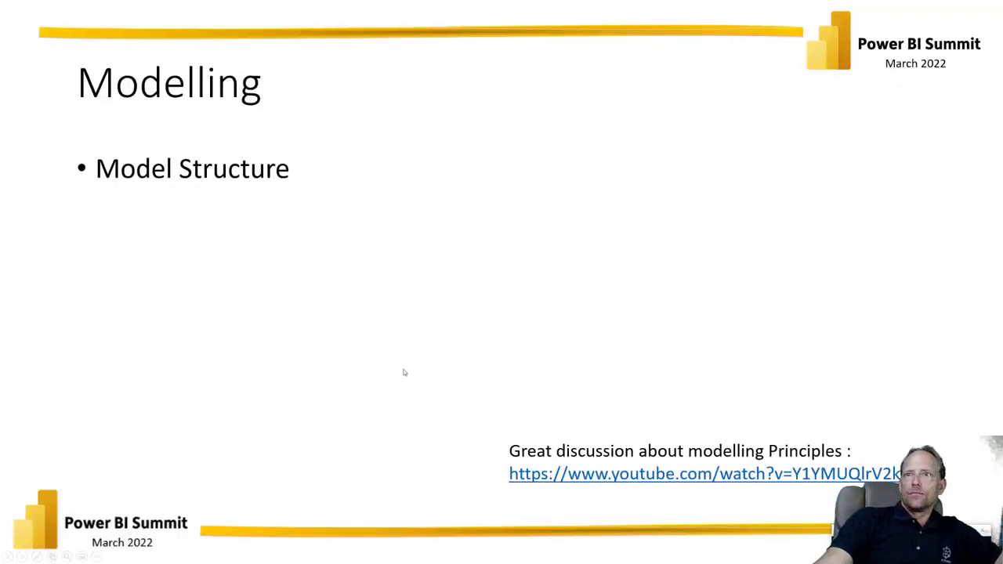
pyautogui.click(404, 373)
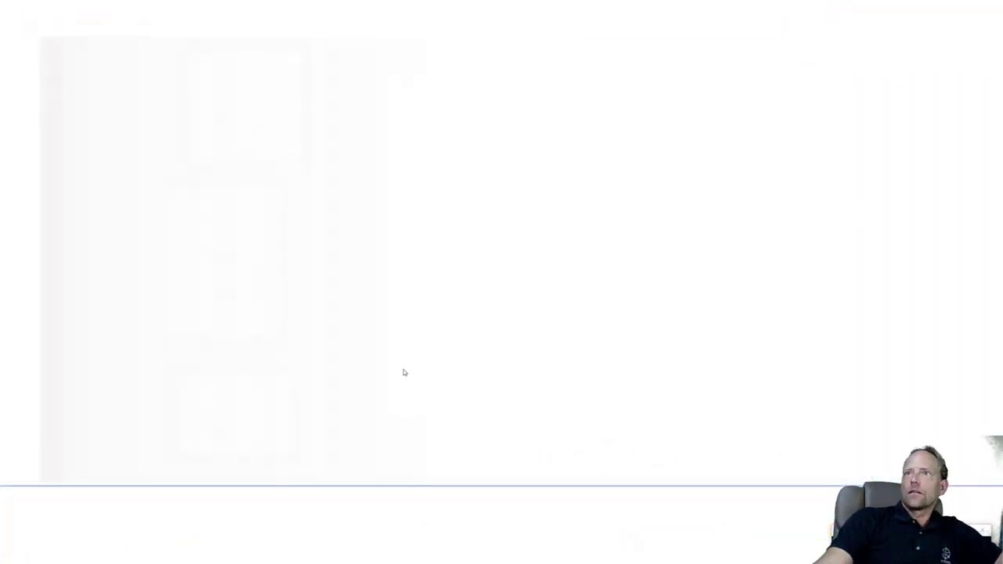
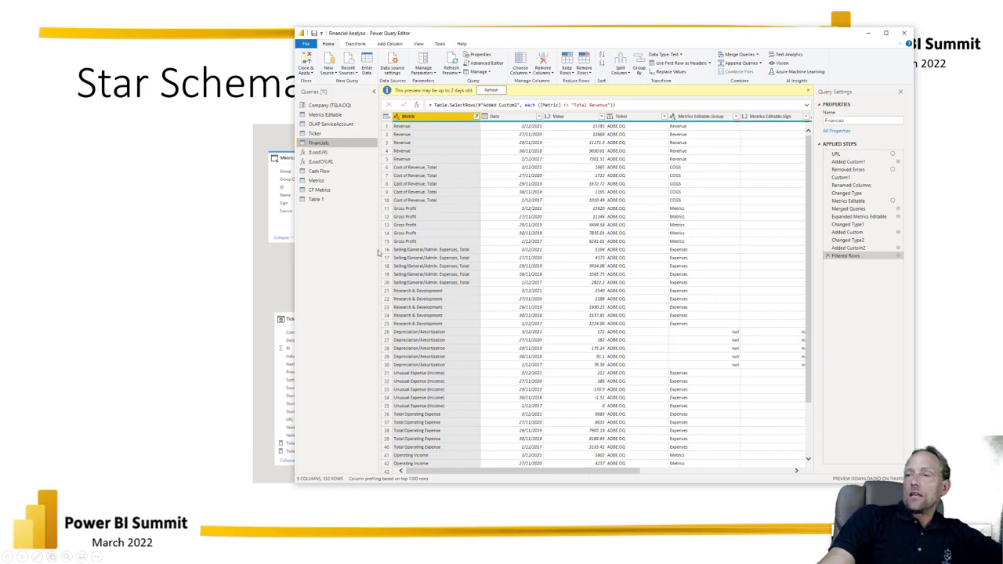
# Step: Examine the Financials query's remaining columns, including Metrics Editable group order, Applied Sign and Report Link, and switch to Power BI Desktop
pyautogui.moveTo(533, 471); pyautogui.dragTo(663, 478)
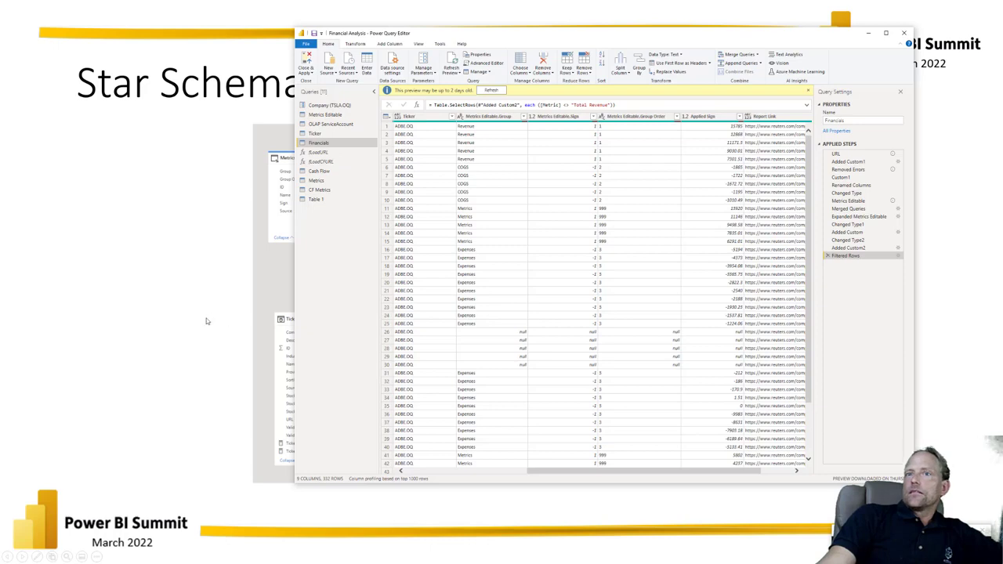
pyautogui.click(151, 370)
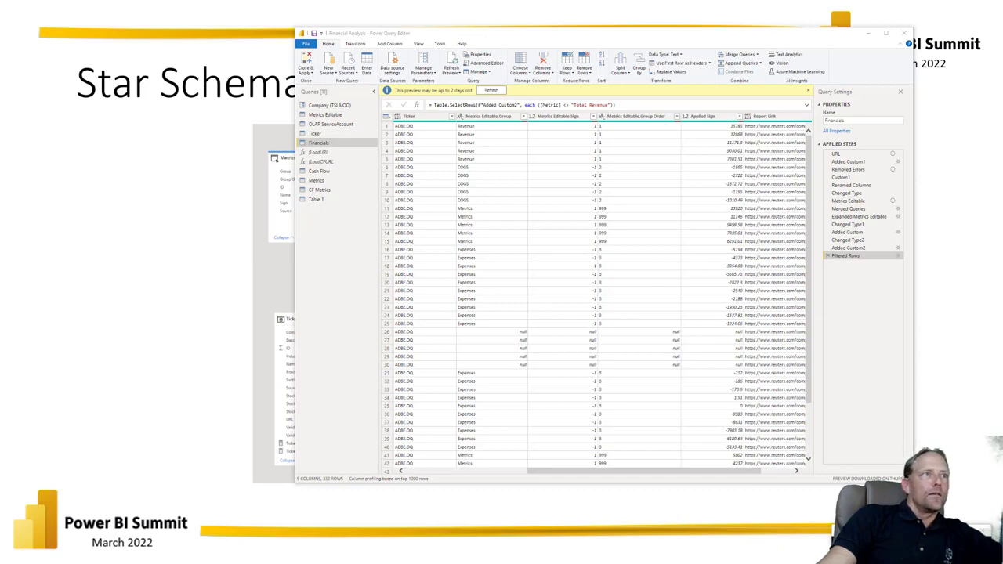
pyautogui.hotkey('alt', 'Tab')
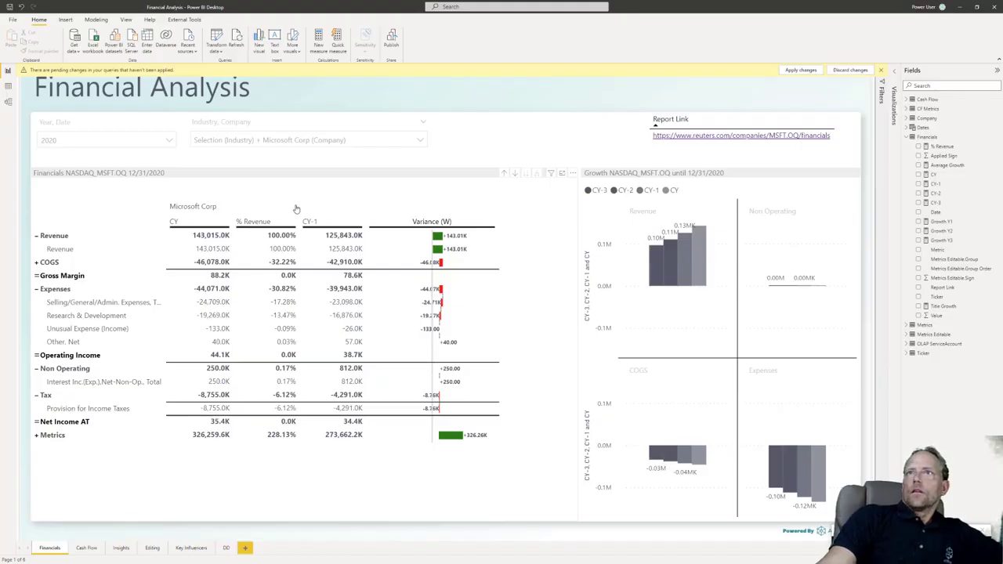
# Step: View the Financials table's loaded data in Data view, and return to the Financials report page
pyautogui.click(297, 209)
pyautogui.click(8, 86)
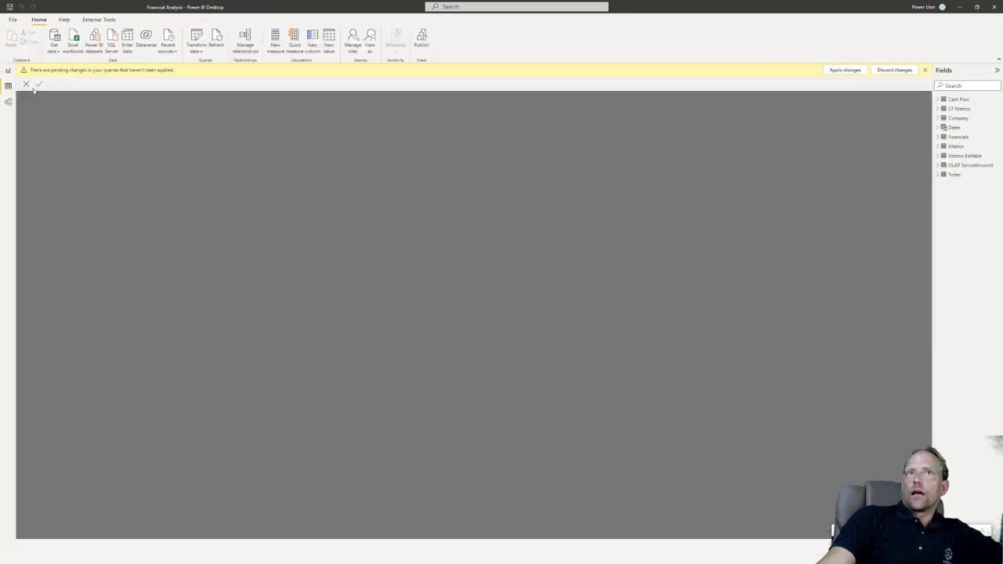
pyautogui.click(959, 137)
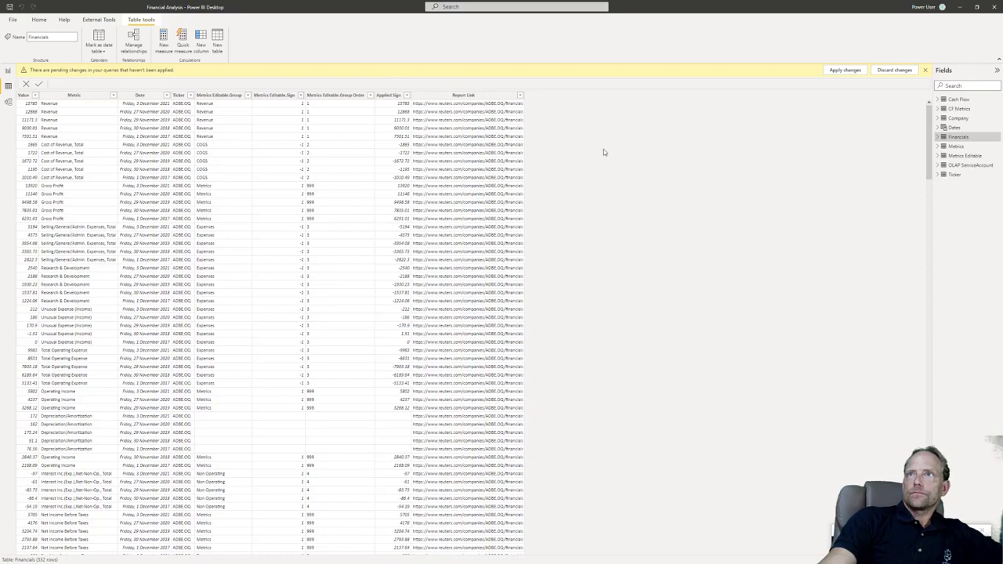
pyautogui.click(7, 71)
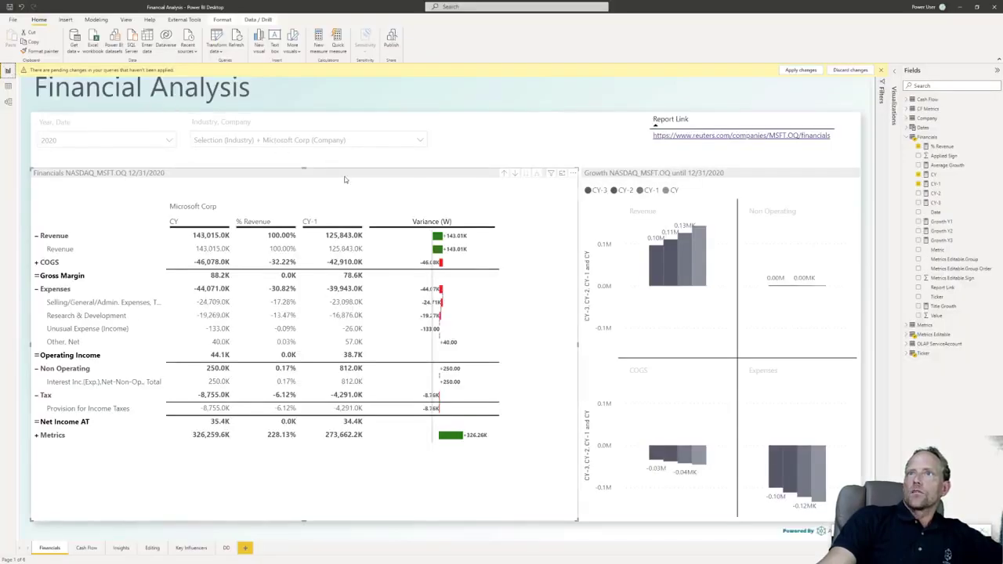
# Step: Show the Financials matrix's field setup and examine the DAX formulas of the CY and CY-1 measures
pyautogui.click(894, 79)
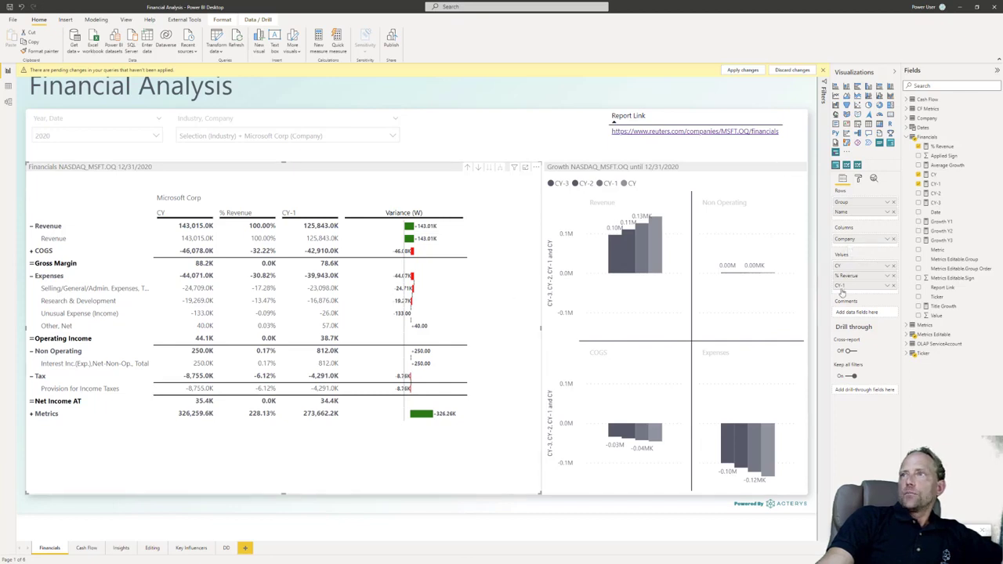
pyautogui.click(945, 178)
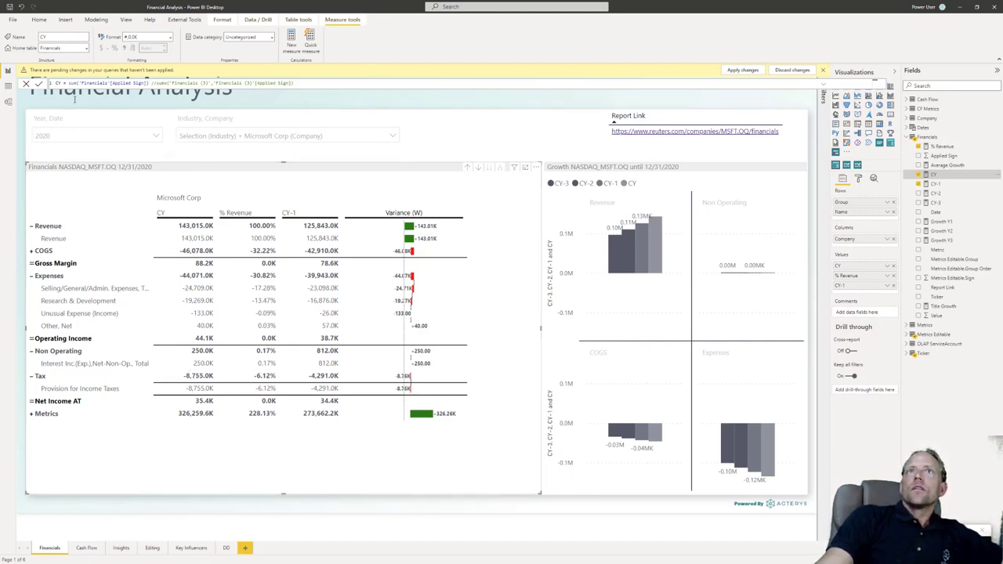
pyautogui.click(937, 183)
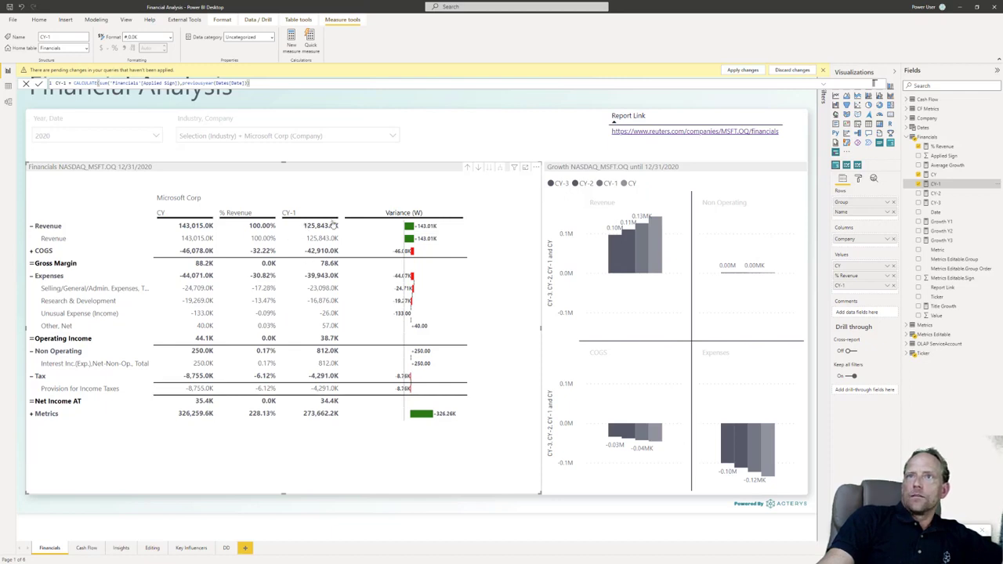
# Step: Switch the matrix's variance column to percentage display and back to the waterfall variance
pyautogui.moveTo(337, 367)
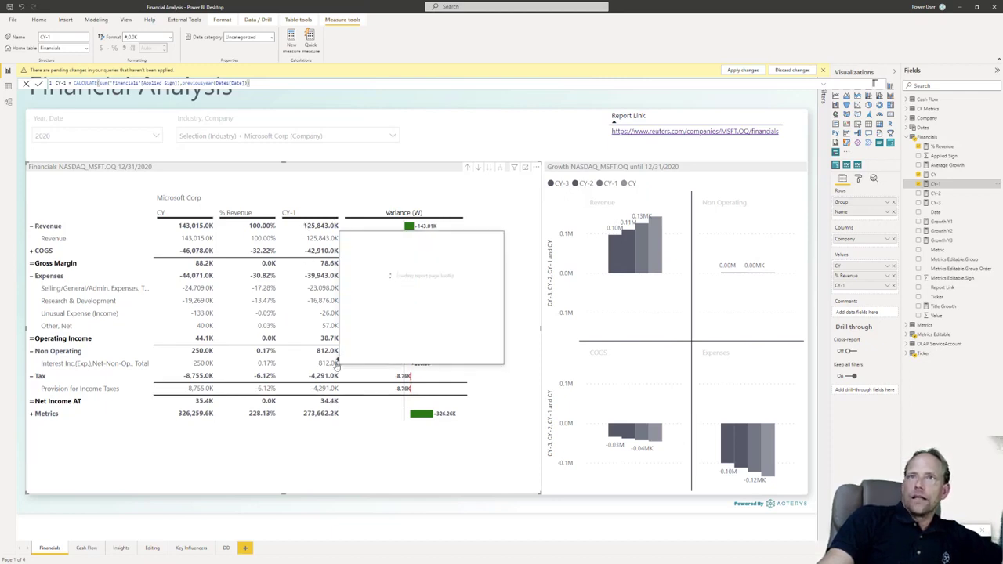
pyautogui.click(406, 220)
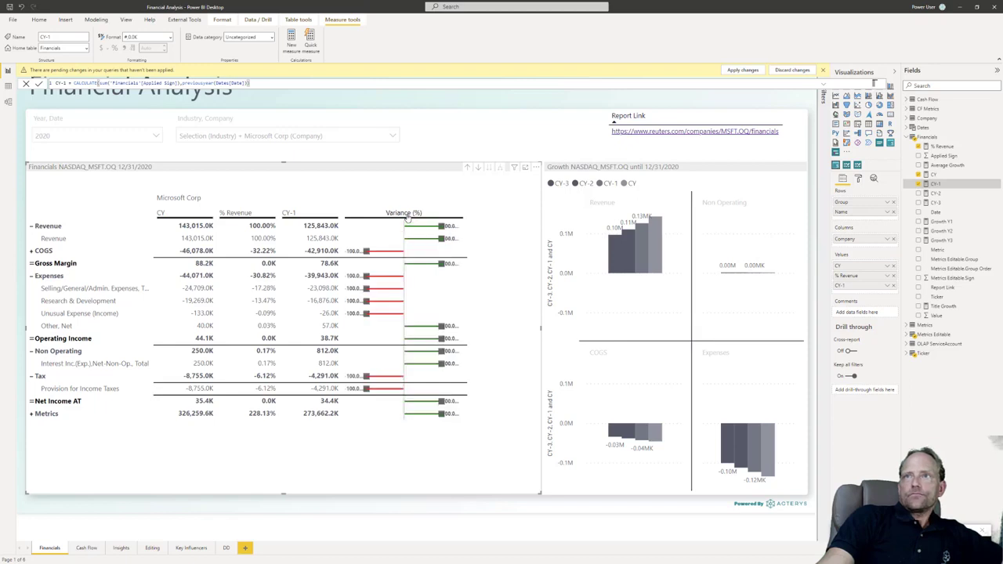
pyautogui.click(407, 219)
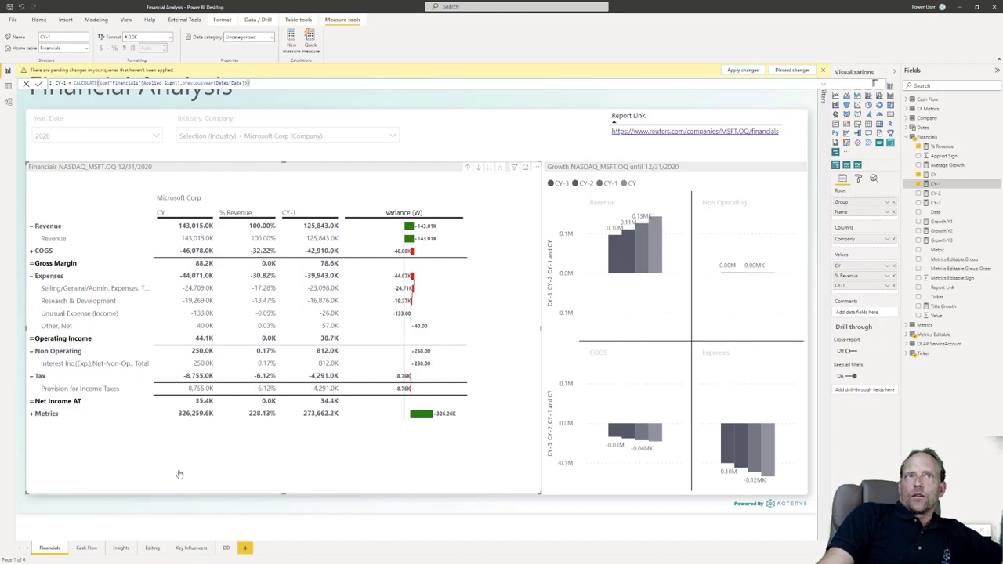
# Step: Edit the Financials matrix and change the Gross Margin row's formula to [Revenue] + [COGS]
pyautogui.click(536, 167)
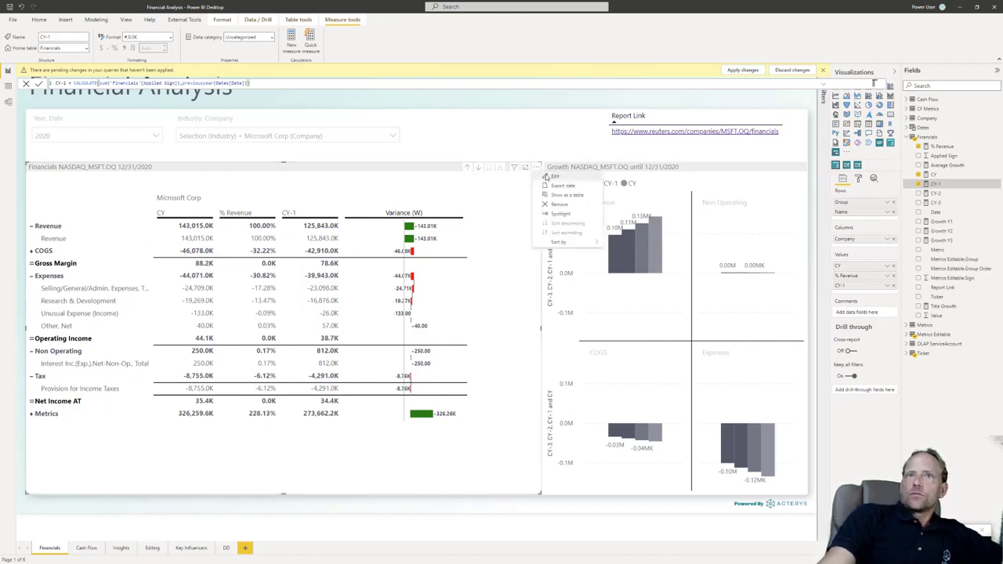
pyautogui.click(548, 176)
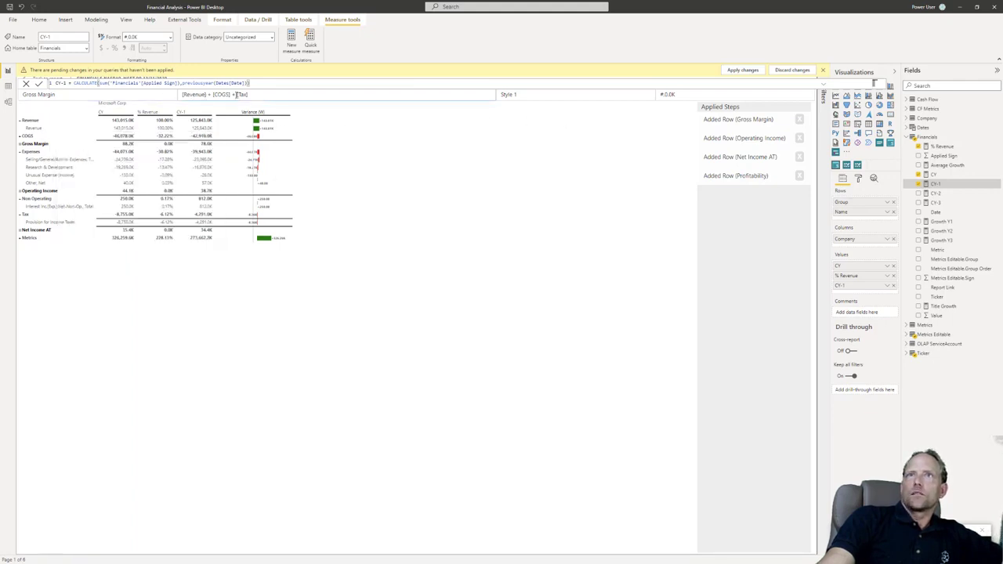
pyautogui.moveTo(231, 94); pyautogui.dragTo(276, 94)
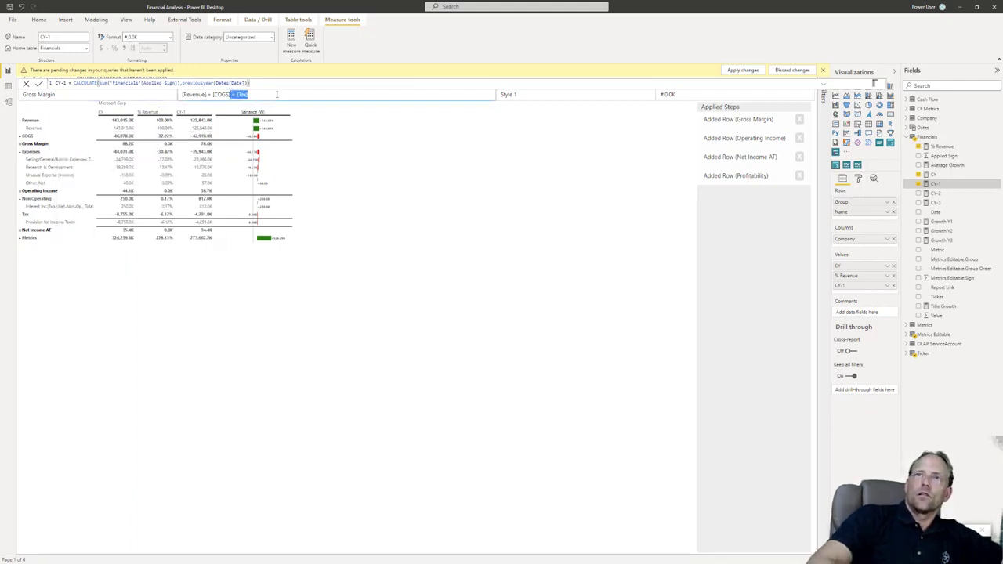
pyautogui.press('BackSpace')
pyautogui.press('Return')
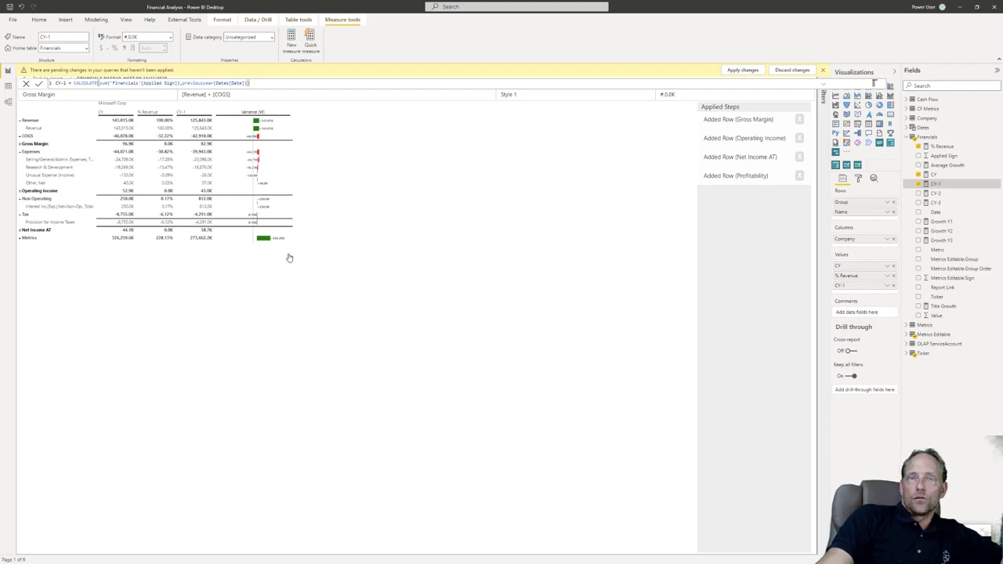
# Step: Return to the presentation slide show and advance past the Star Schema slide
pyautogui.click(822, 71)
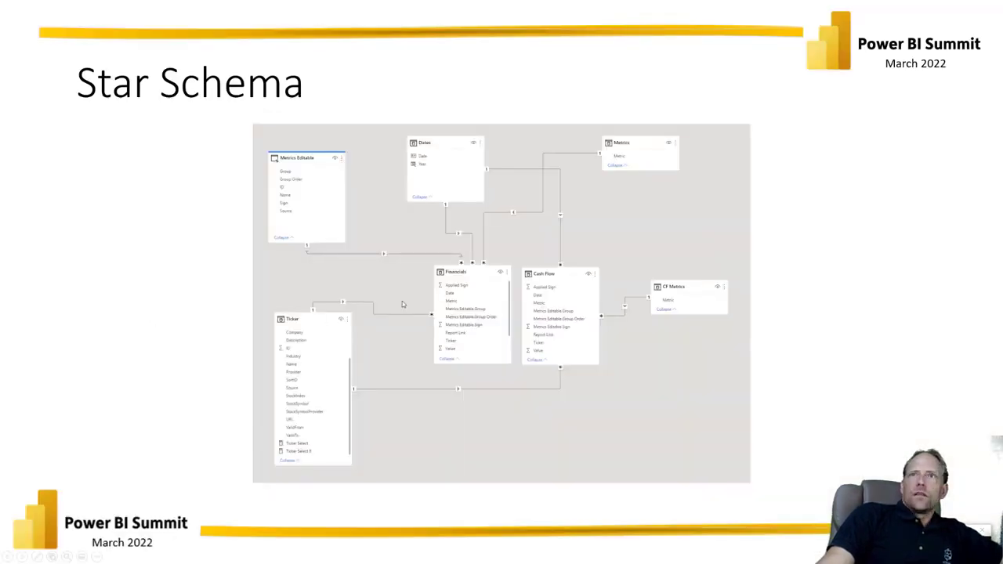
pyautogui.press('Right')
pyautogui.press('Right')
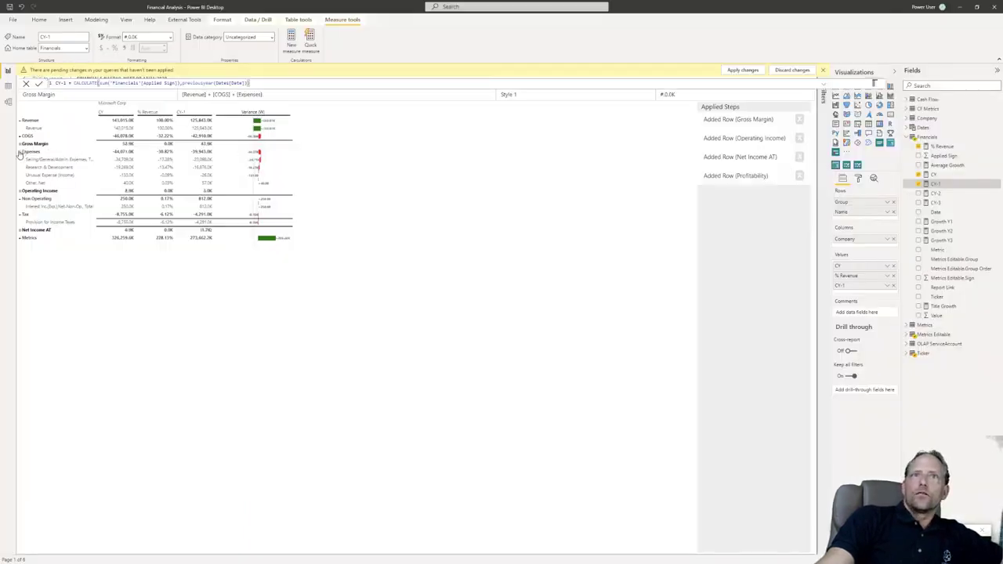
# Step: Collapse and re-expand the Expenses group in the matrix being edited
pyautogui.click(19, 152)
pyautogui.click(19, 152)
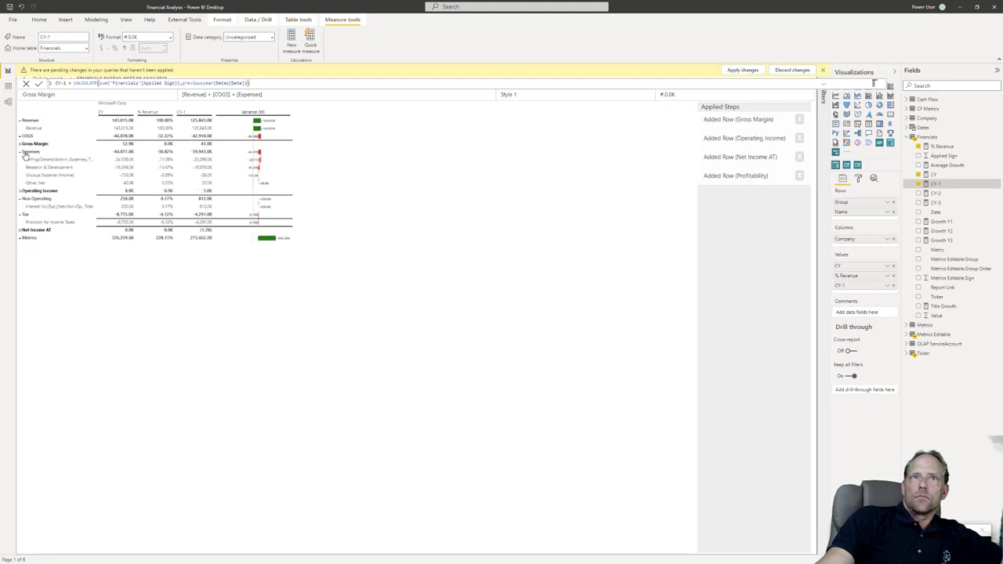